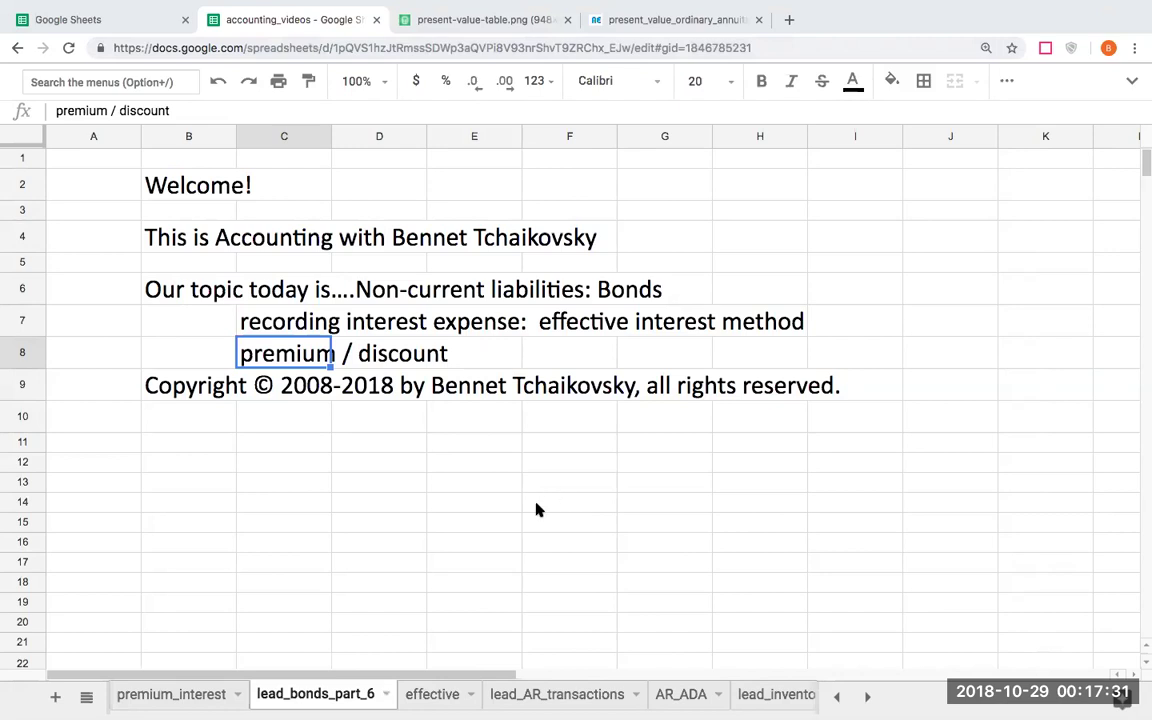
Switch to the 'effective' sheet holding the interest method recap and premium/discount entry templates.
click(434, 695)
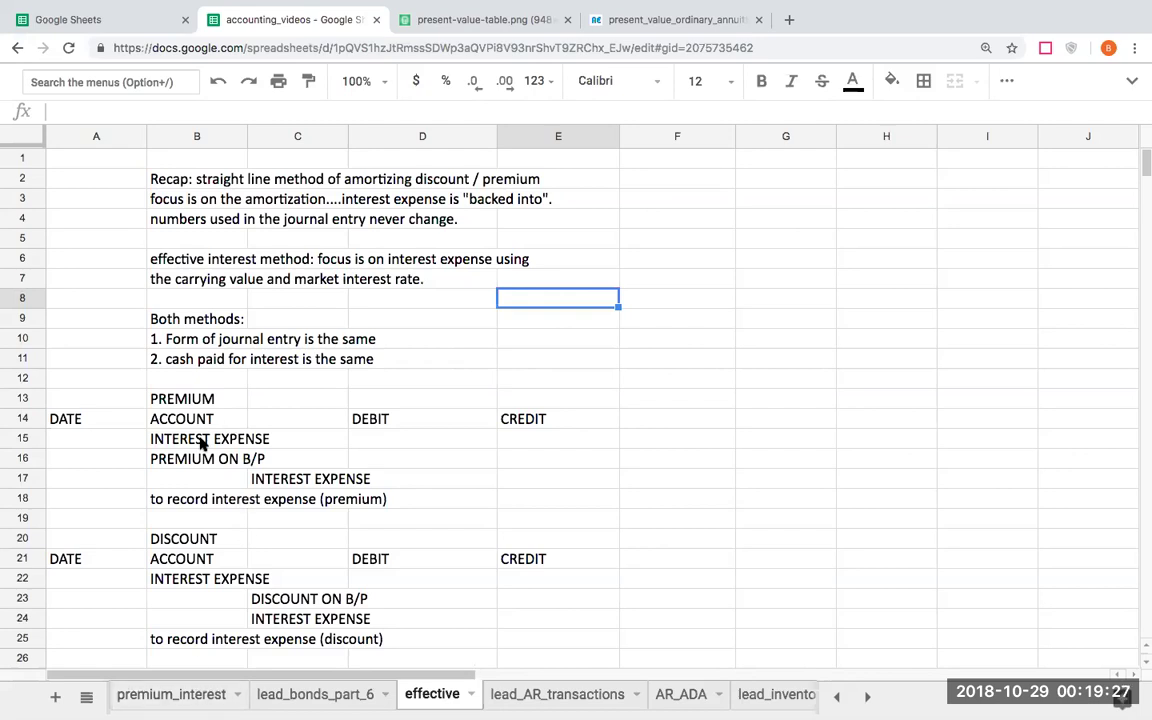
Shade the premium entry (B15:D17) yellow and the discount entry (B22:D24) cyan.
click(203, 443)
shift+click(458, 478)
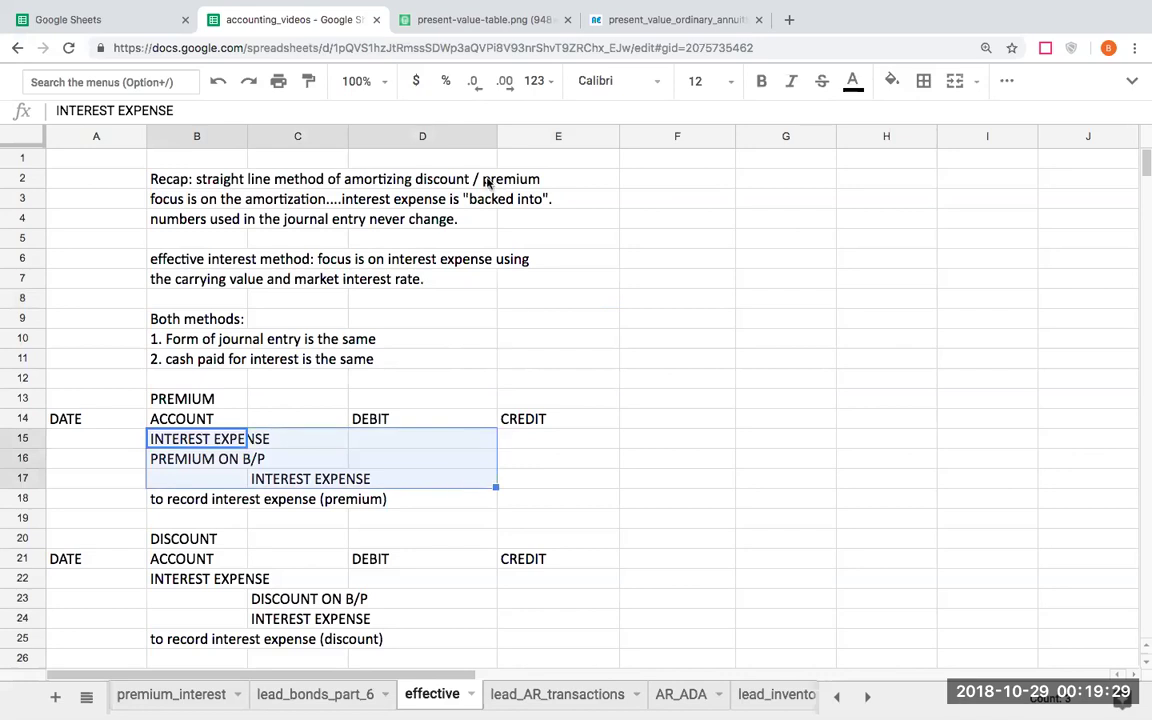
click(891, 81)
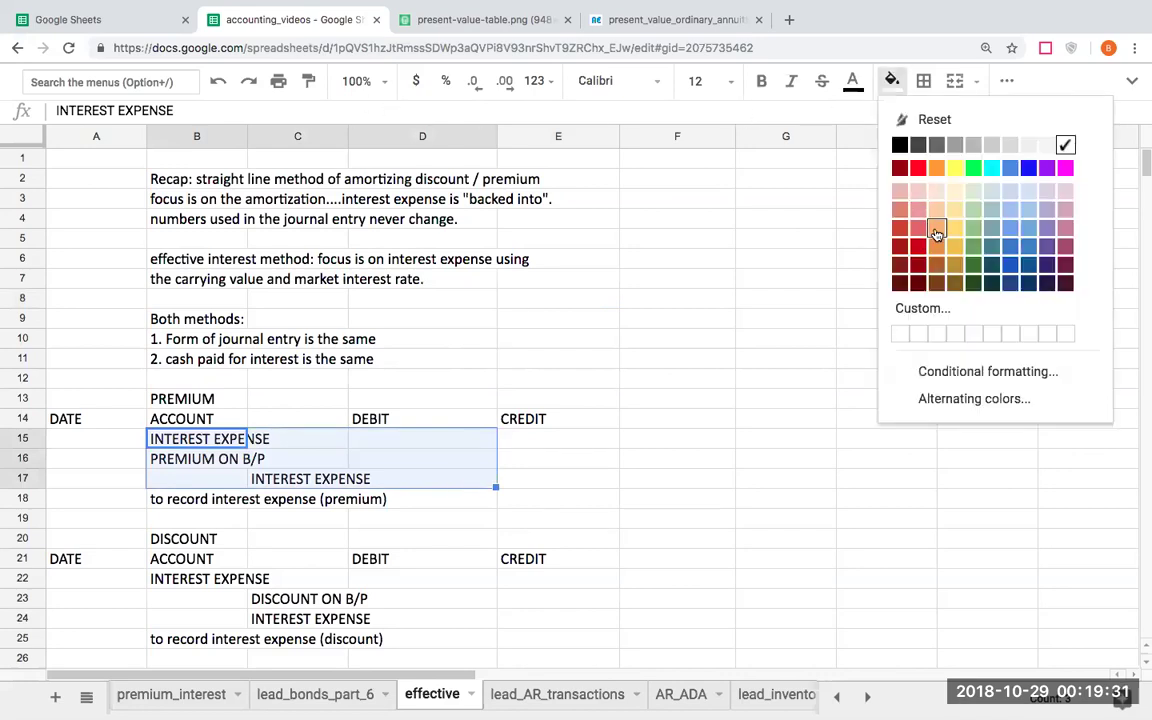
click(955, 167)
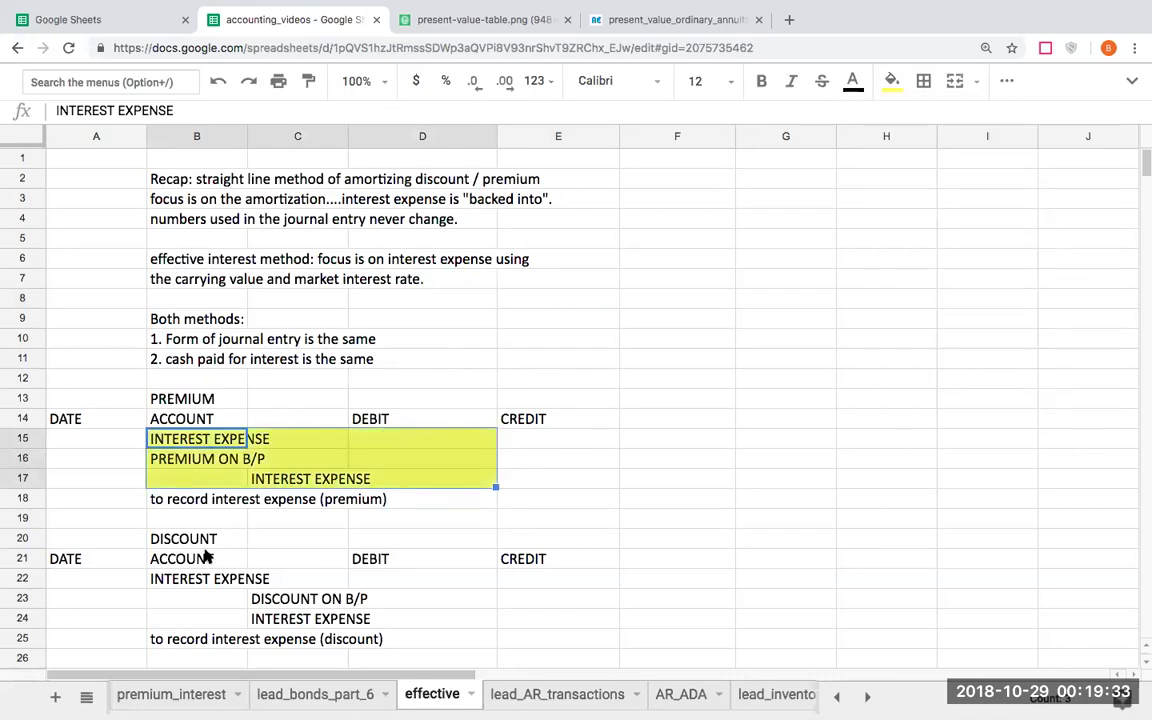
click(205, 560)
click(404, 599)
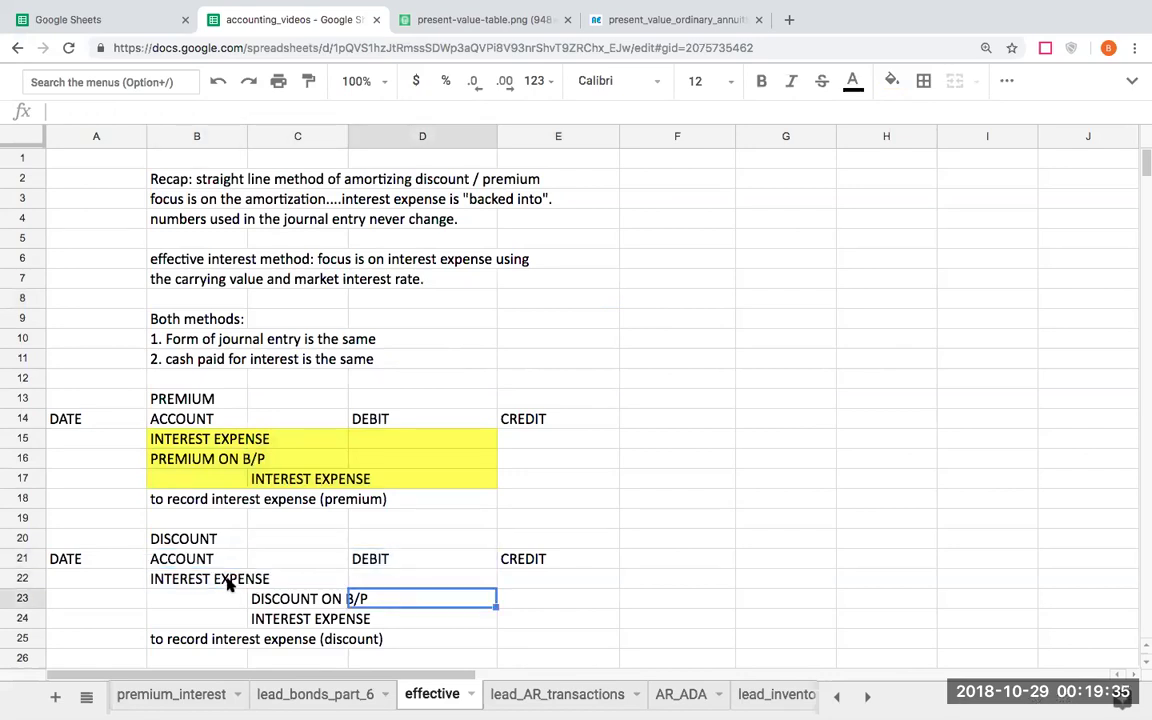
drag(237, 585, 424, 619)
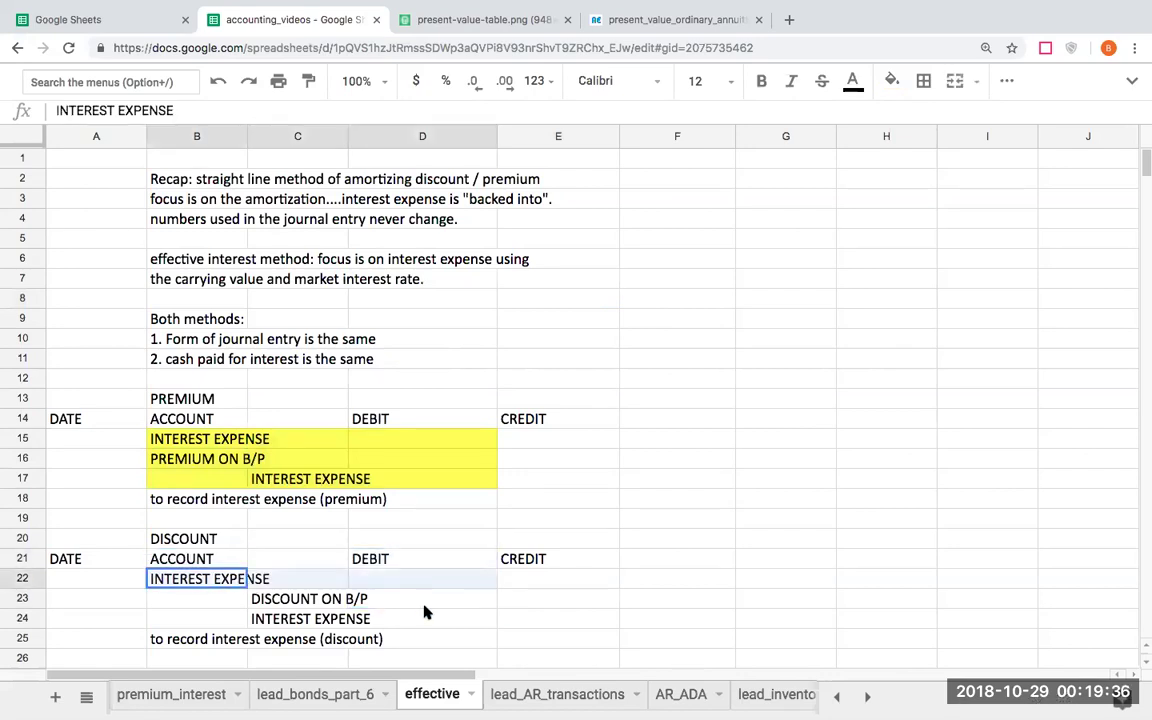
click(904, 82)
click(990, 162)
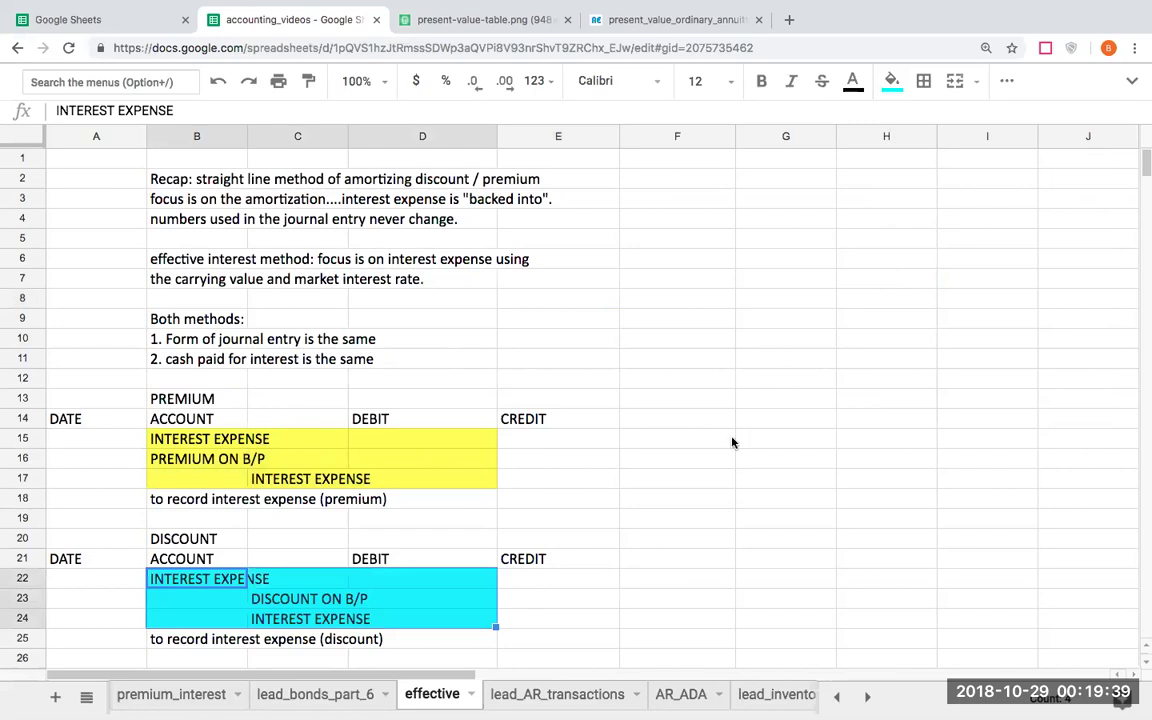
Change the credited account in C17 and C24 to CASH in both entries.
scroll(640, 496, down, 1)
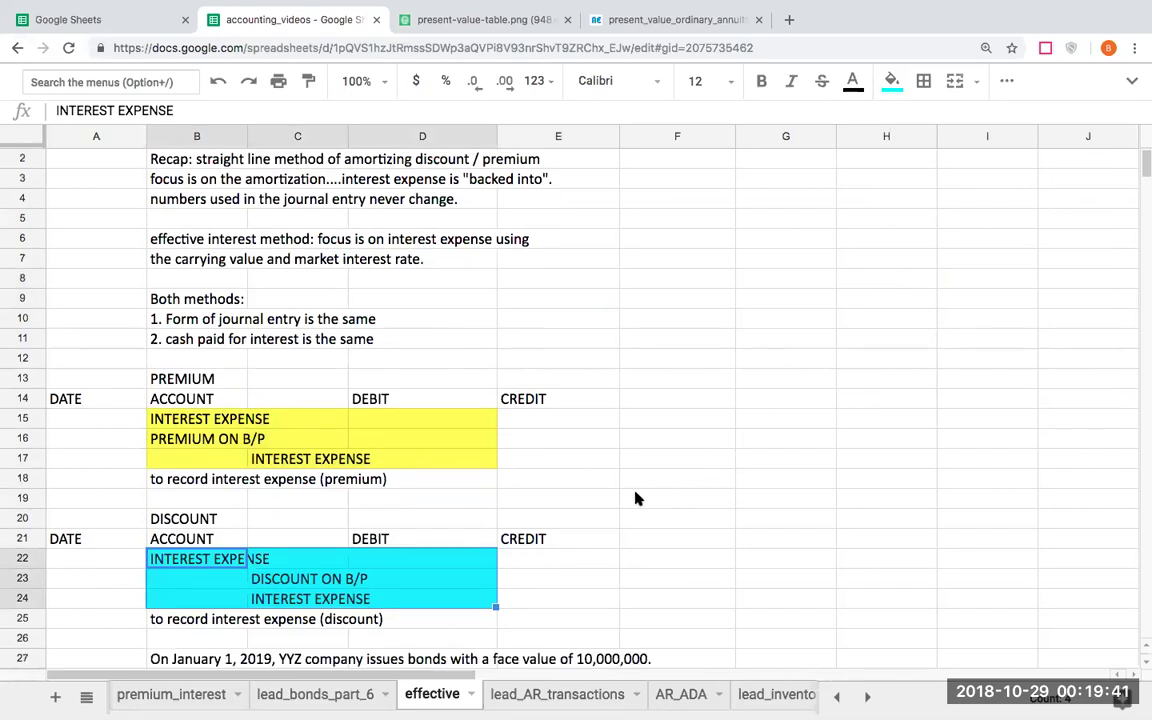
scroll(629, 500, down, 2)
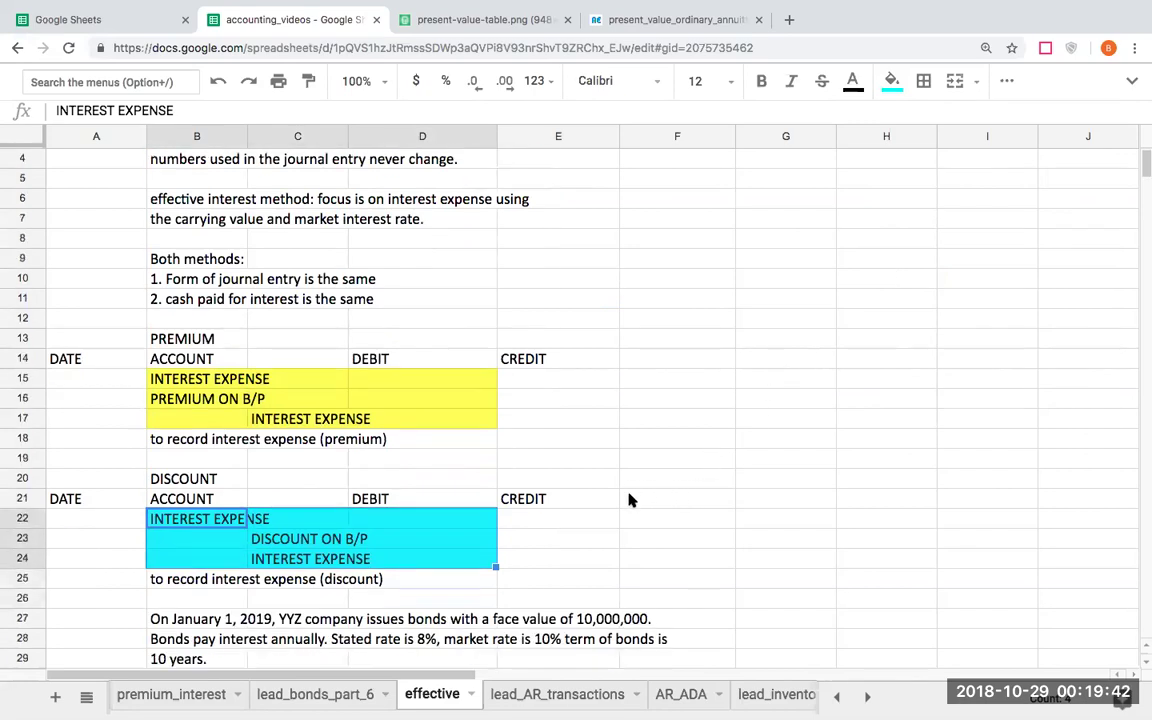
click(293, 420)
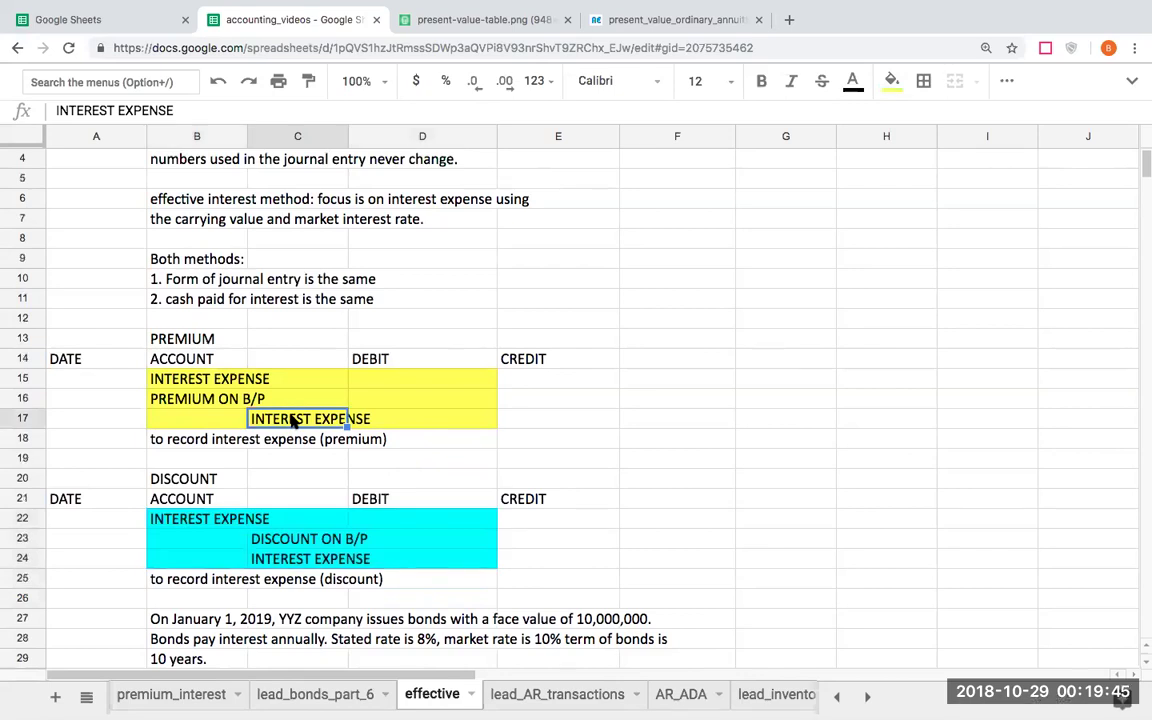
text(cash)
key(BackSpace)
key(BackSpace)
key(BackSpace)
key(BackSpace)
text(CASH)
key(Return)
key(Down)
key(Down)
key(Down)
key(Down)
key(Down)
key(Down)
text(CAS)
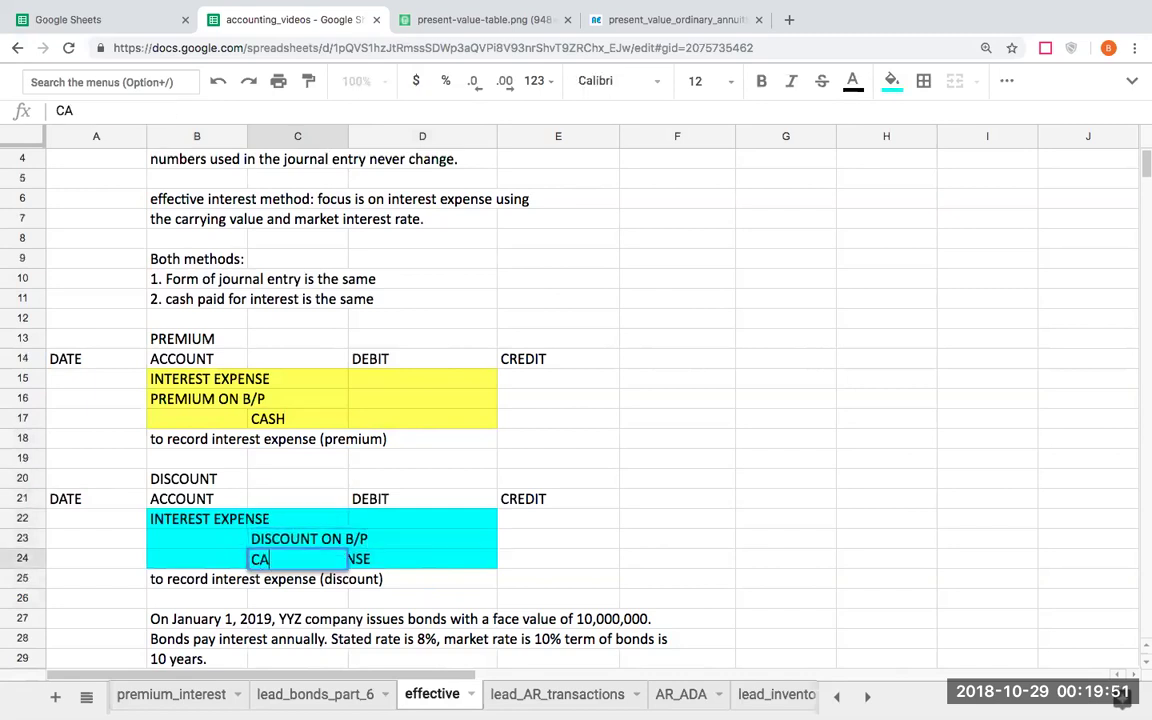
text(H)
key(BackSpace)
key(BackSpace)
text(ASH)
key(Return)
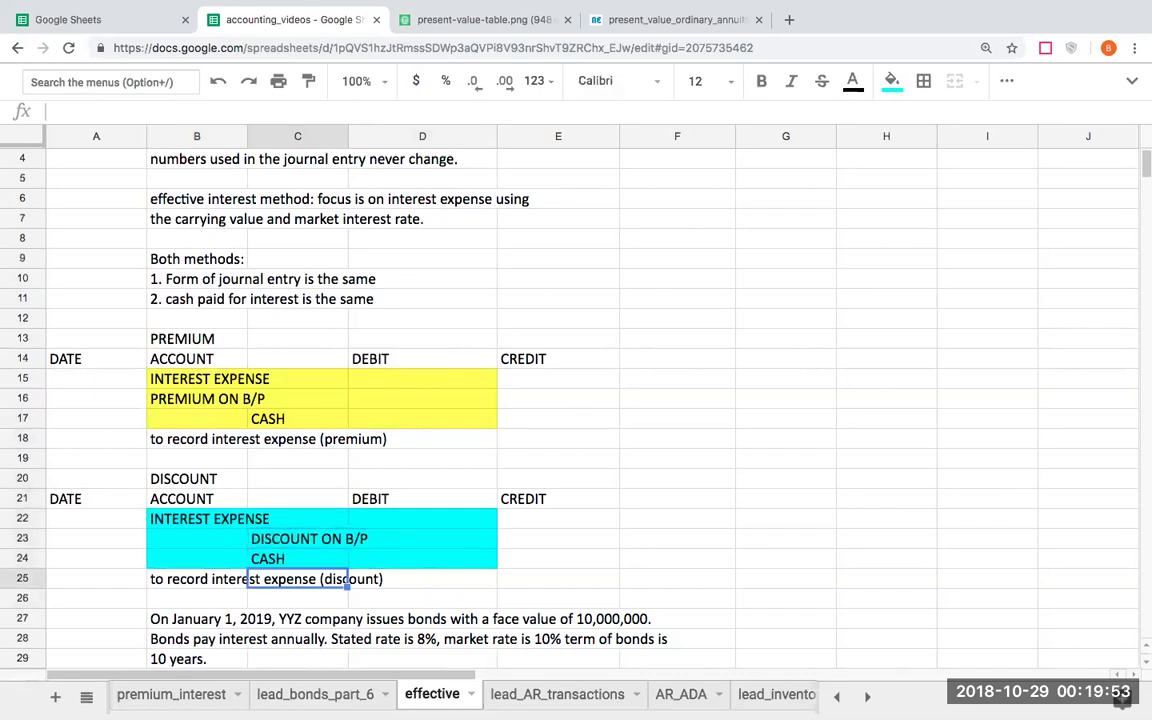
Review the premium entry amounts and scroll down to the bond problem statement.
click(507, 420)
click(428, 404)
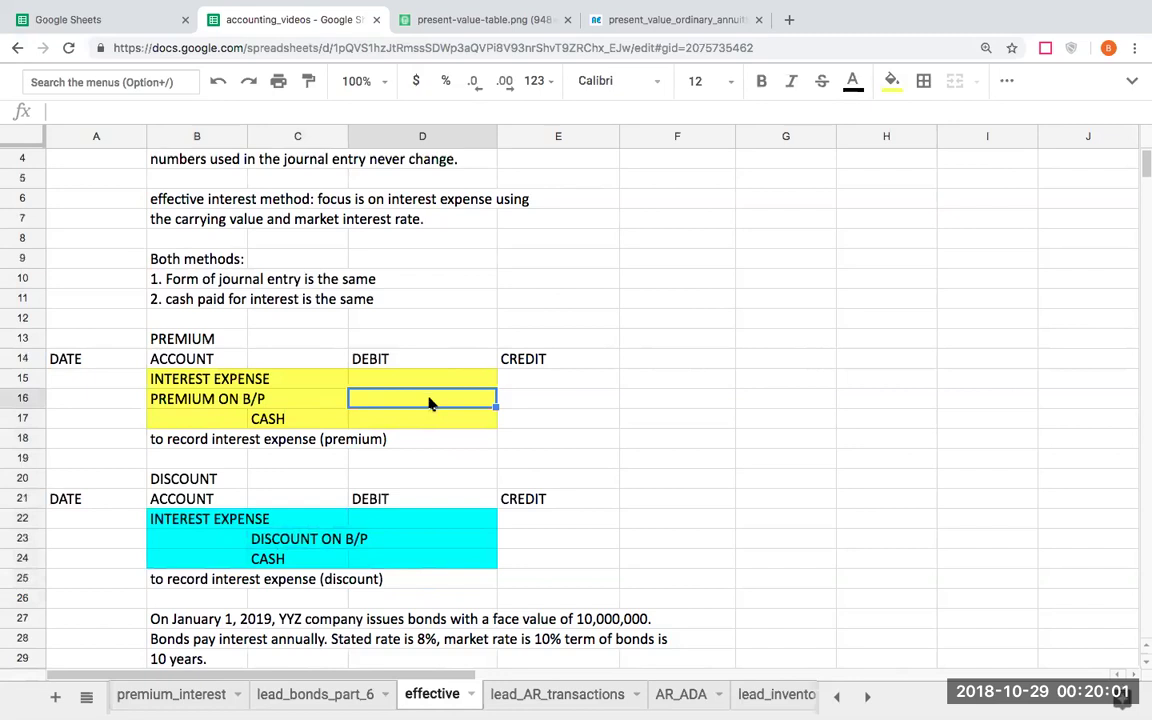
click(430, 381)
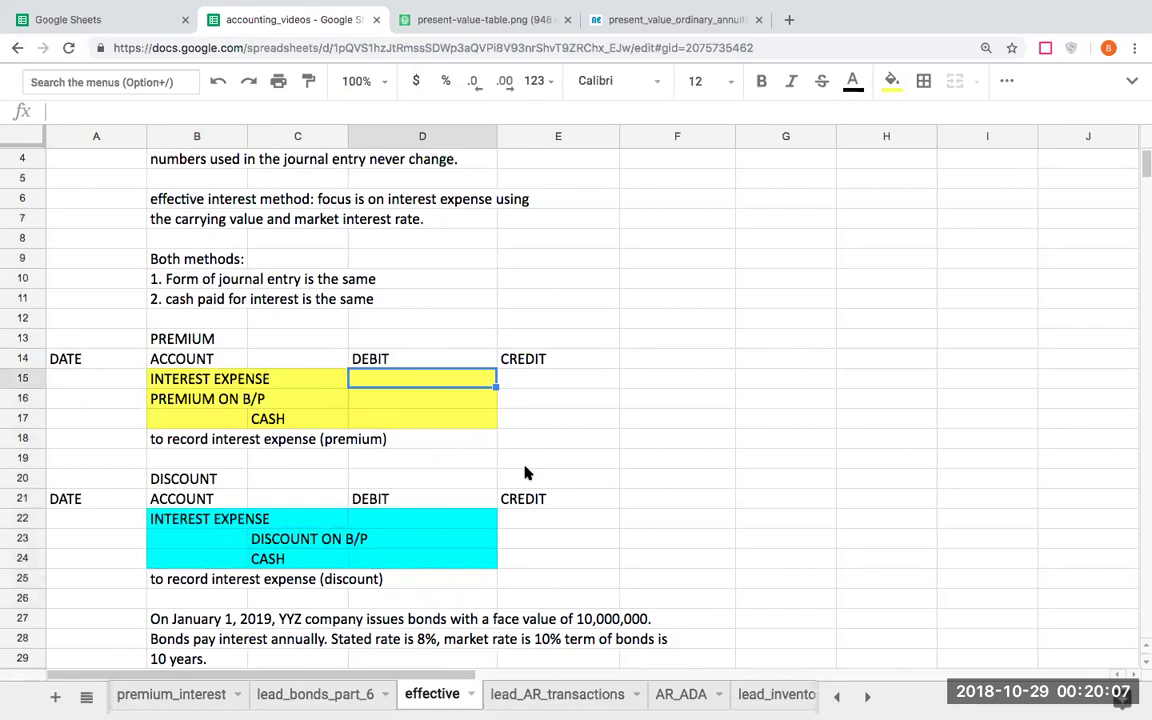
scroll(527, 473, down, 5)
scroll(527, 473, down, 1)
scroll(527, 473, down, 5)
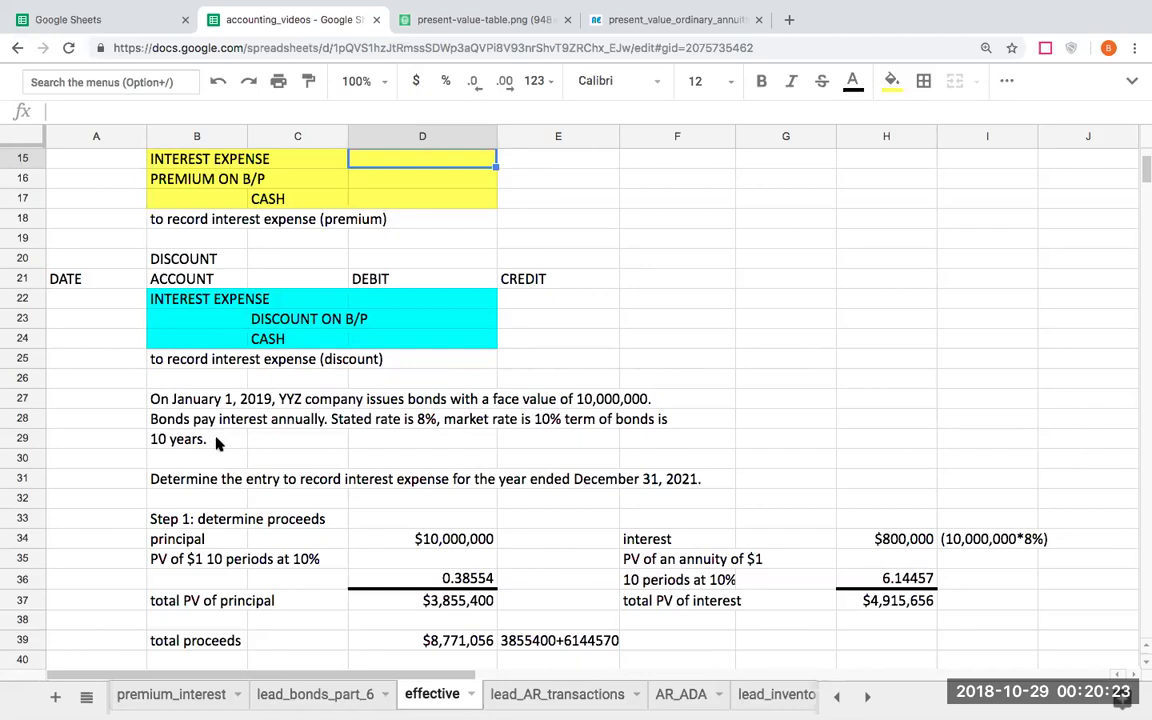
click(395, 445)
scroll(395, 448, down, 2)
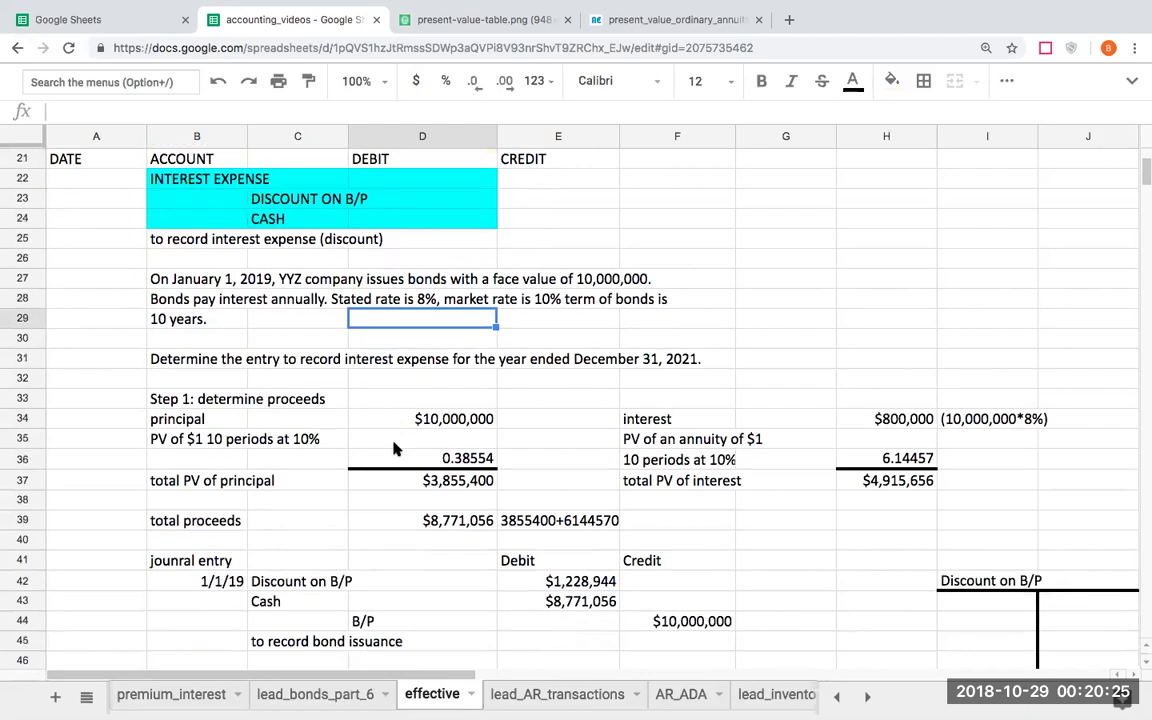
scroll(390, 445, down, 1)
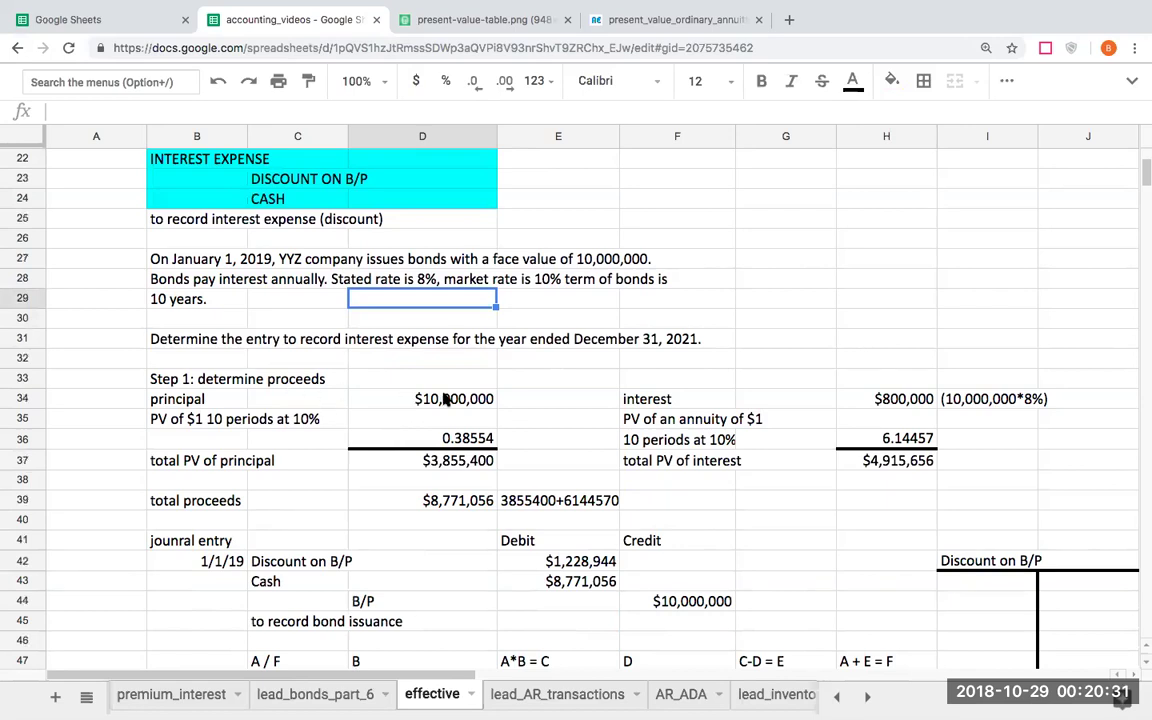
Append 'using the effective interest method' after 'expense' in the B31 task statement.
click(205, 339)
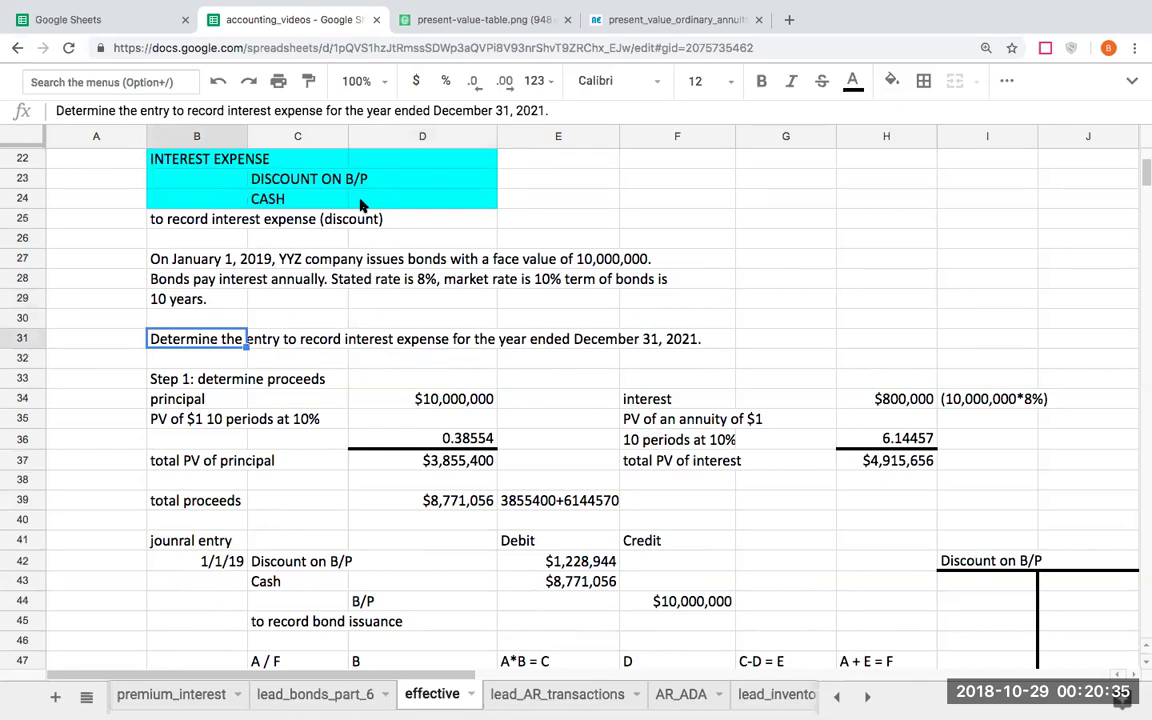
click(323, 111)
text(using the effective)
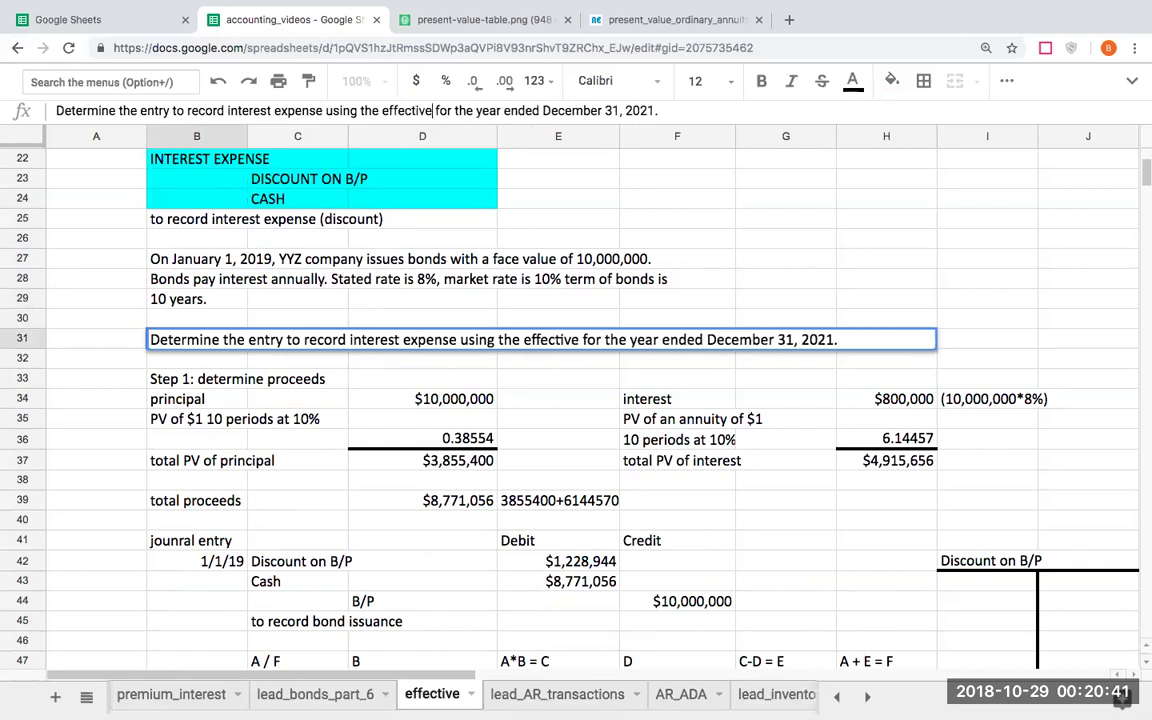
text( interest method)
key(Return)
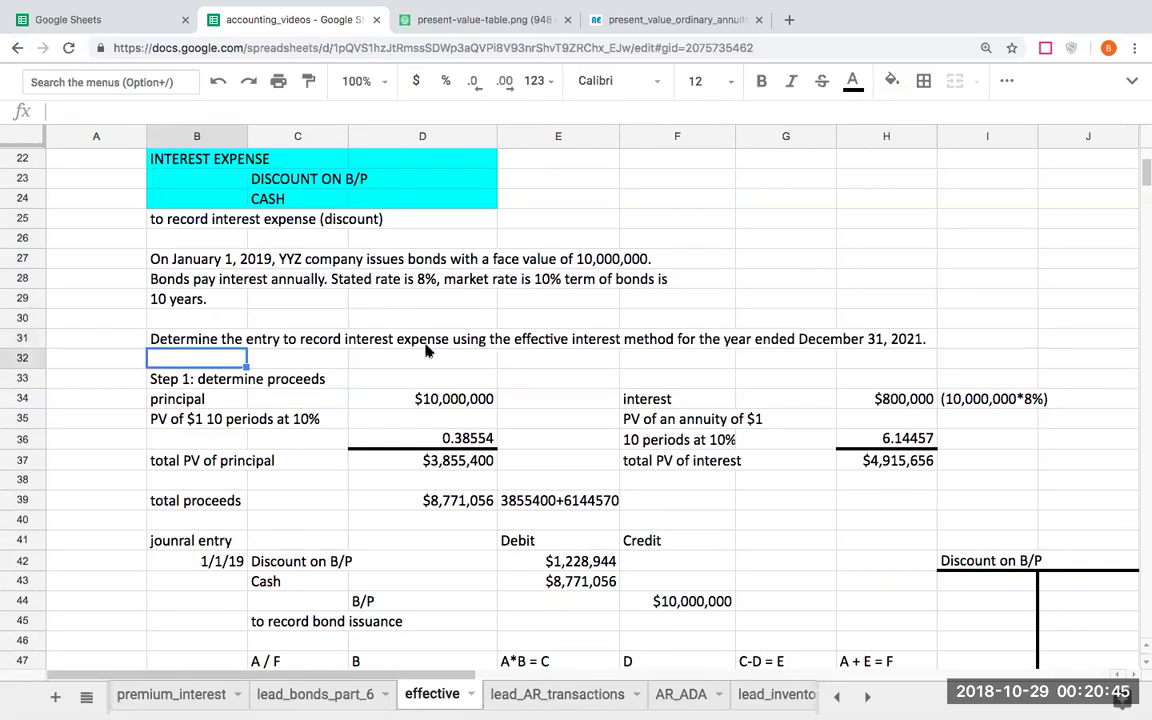
click(435, 412)
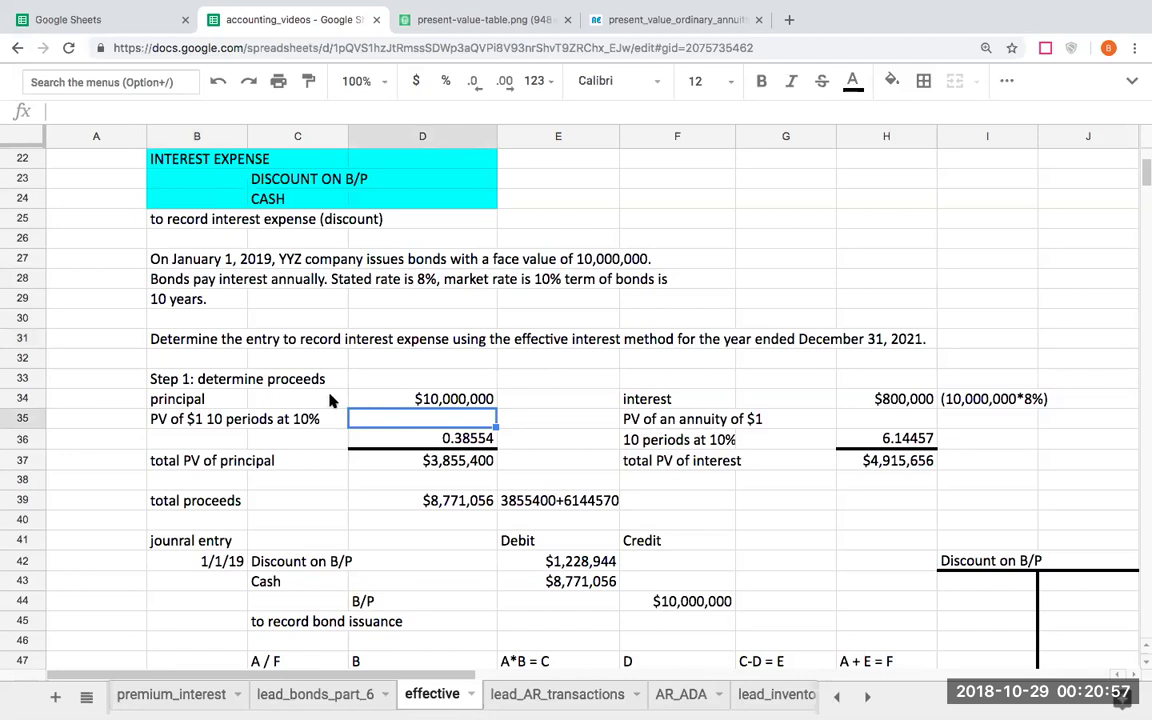
click(420, 400)
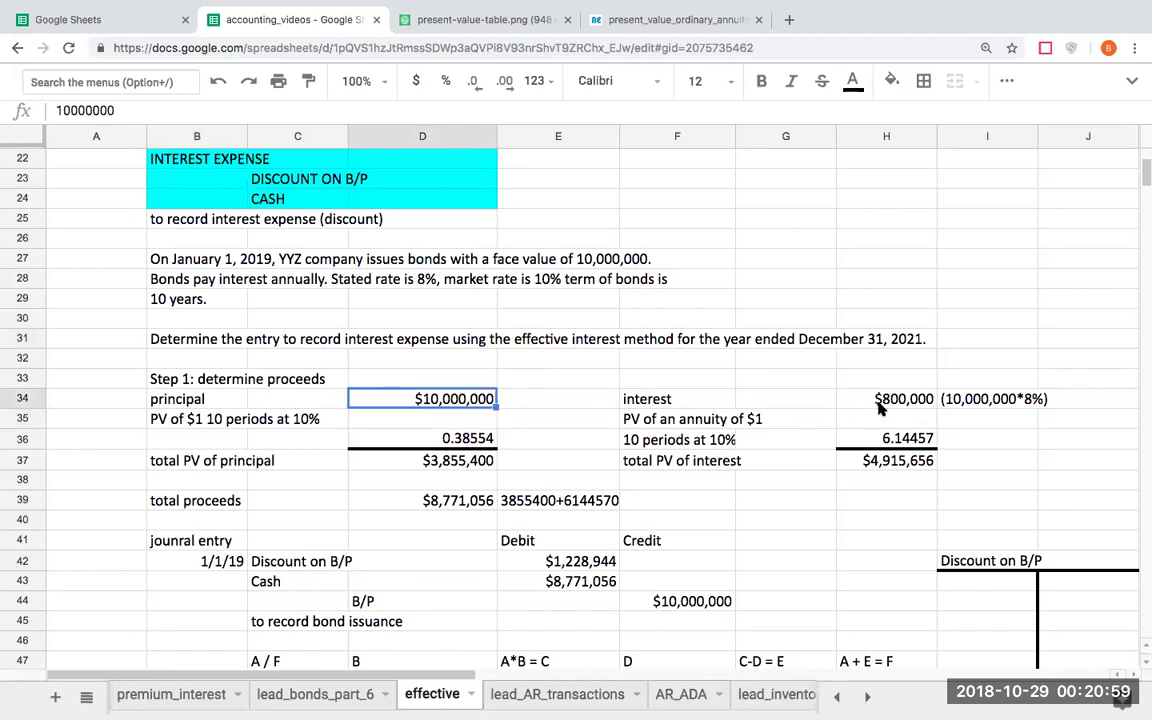
click(391, 441)
click(272, 418)
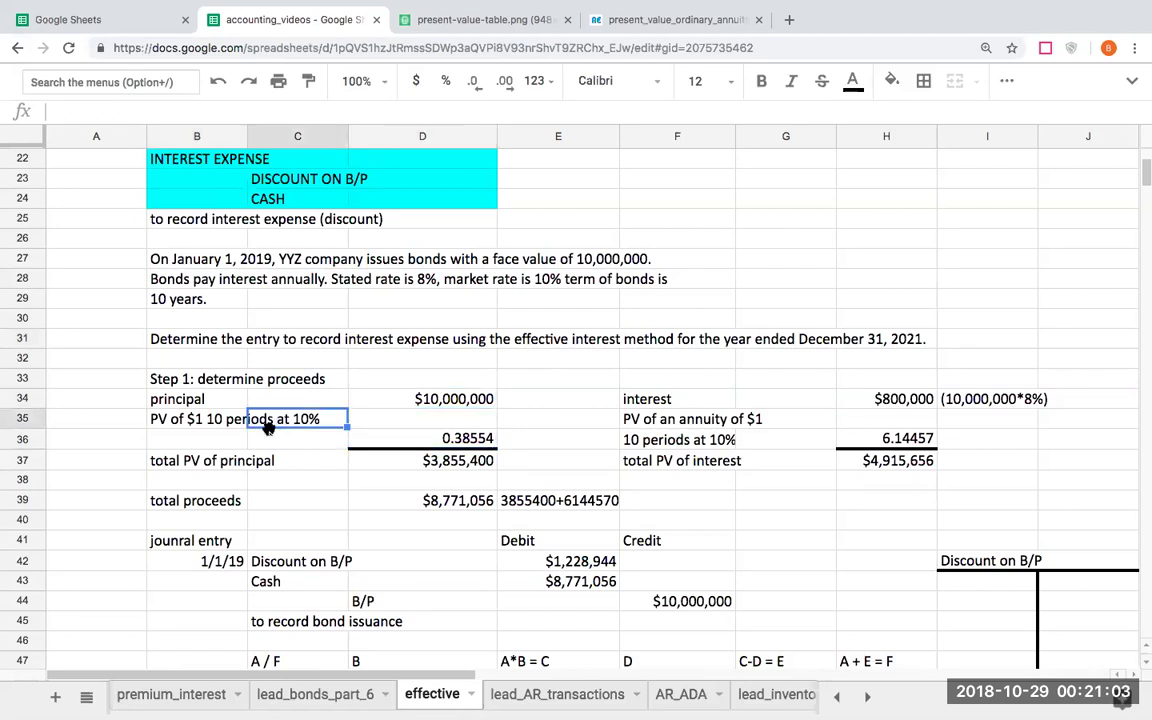
click(470, 443)
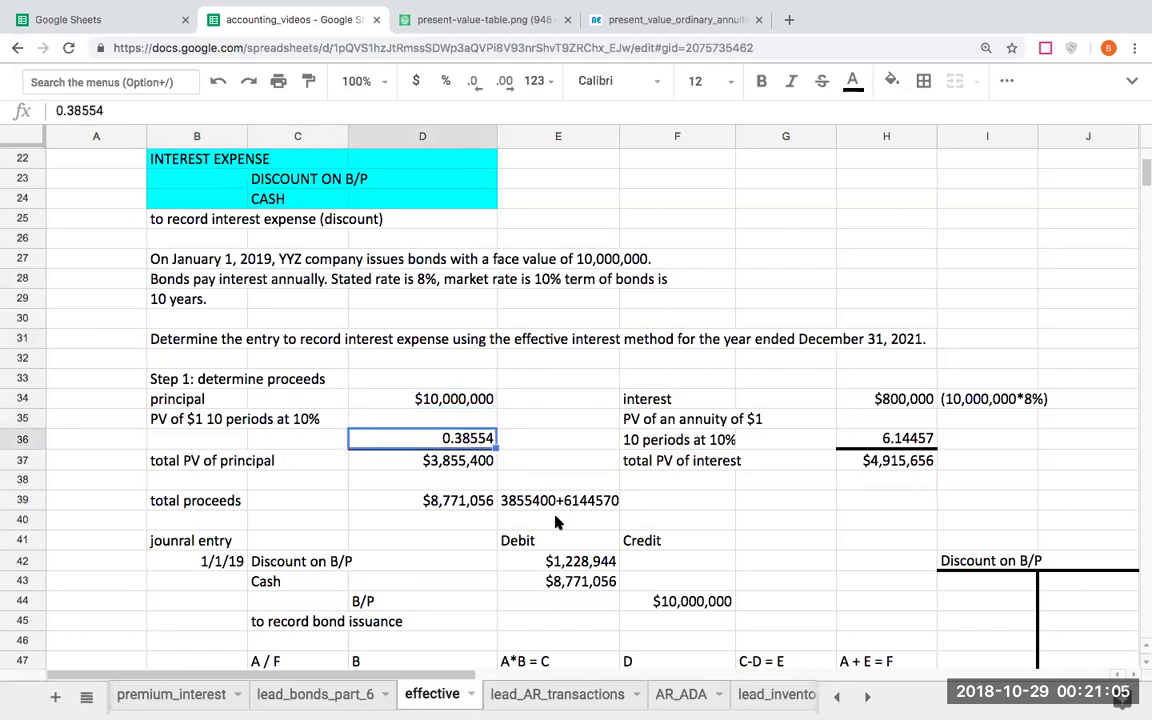
click(893, 403)
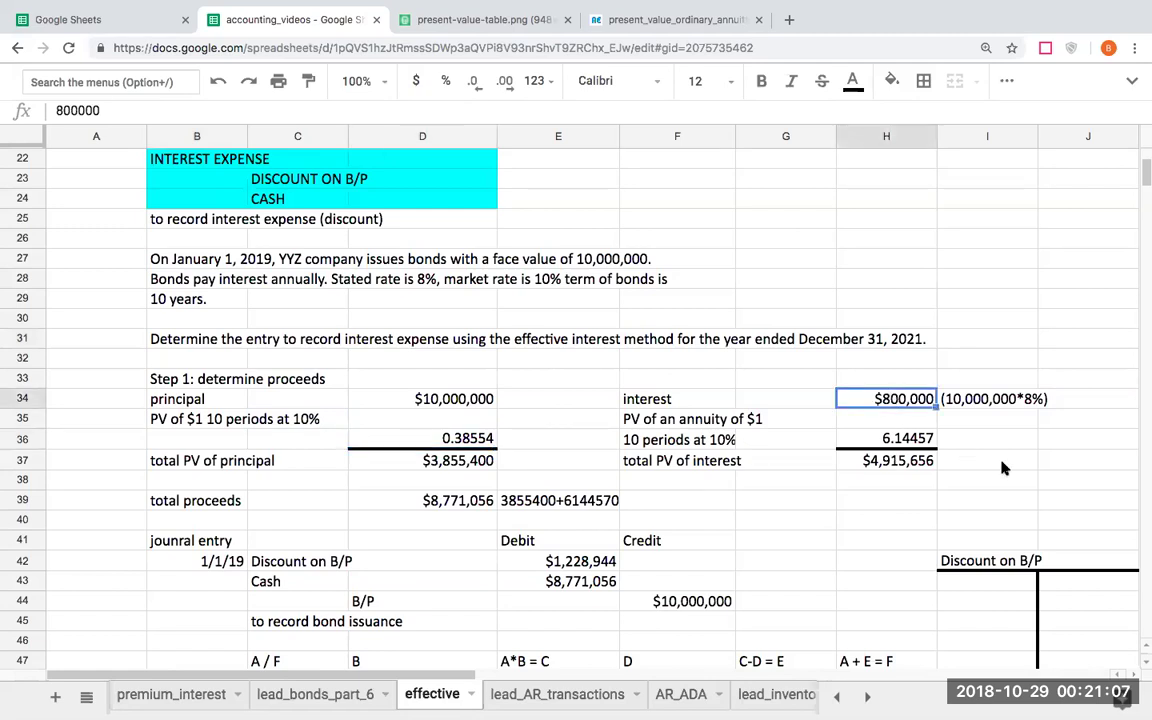
click(925, 442)
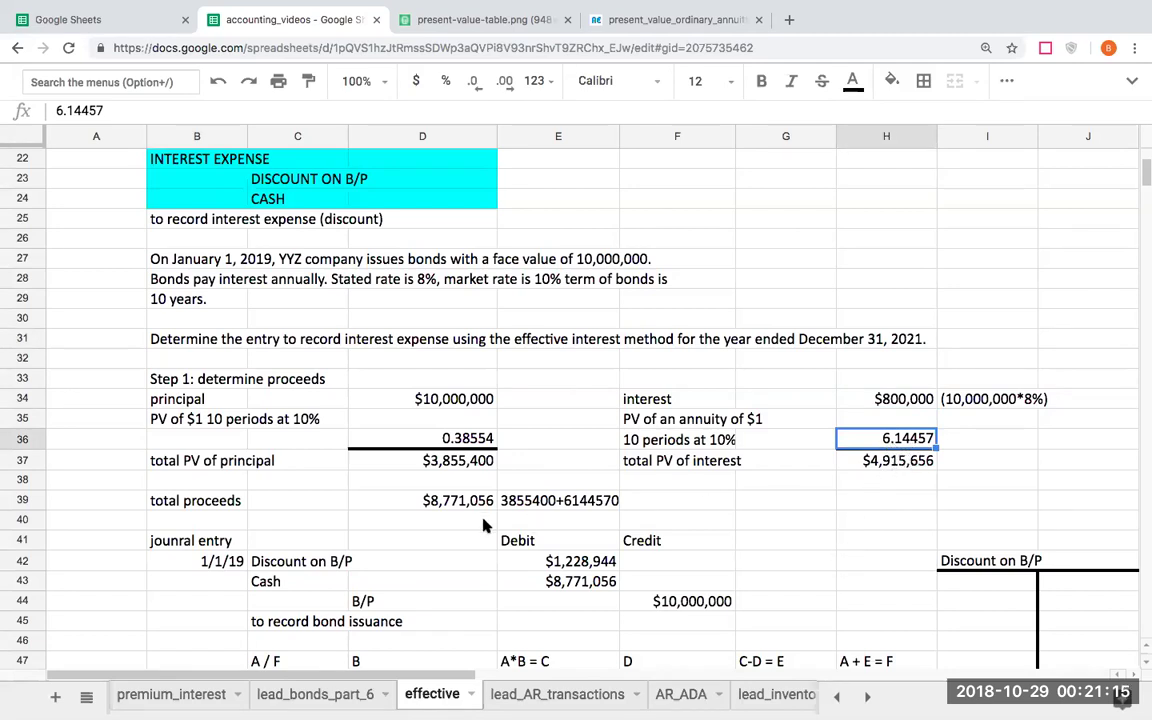
click(447, 505)
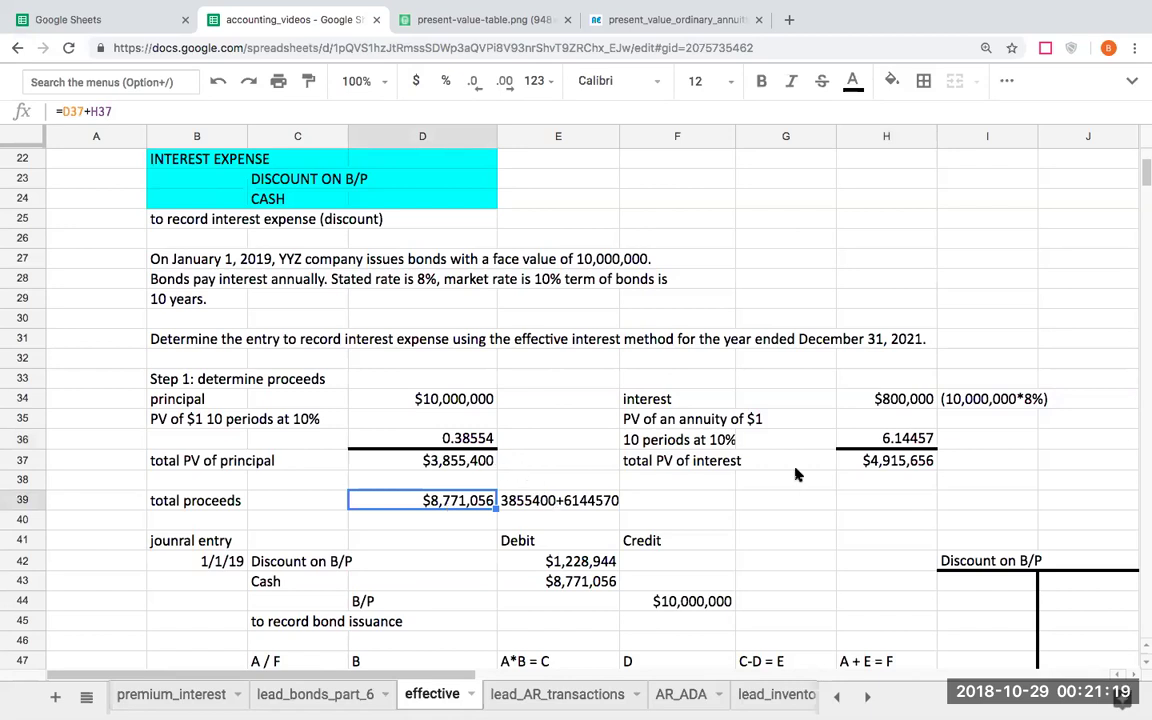
click(784, 508)
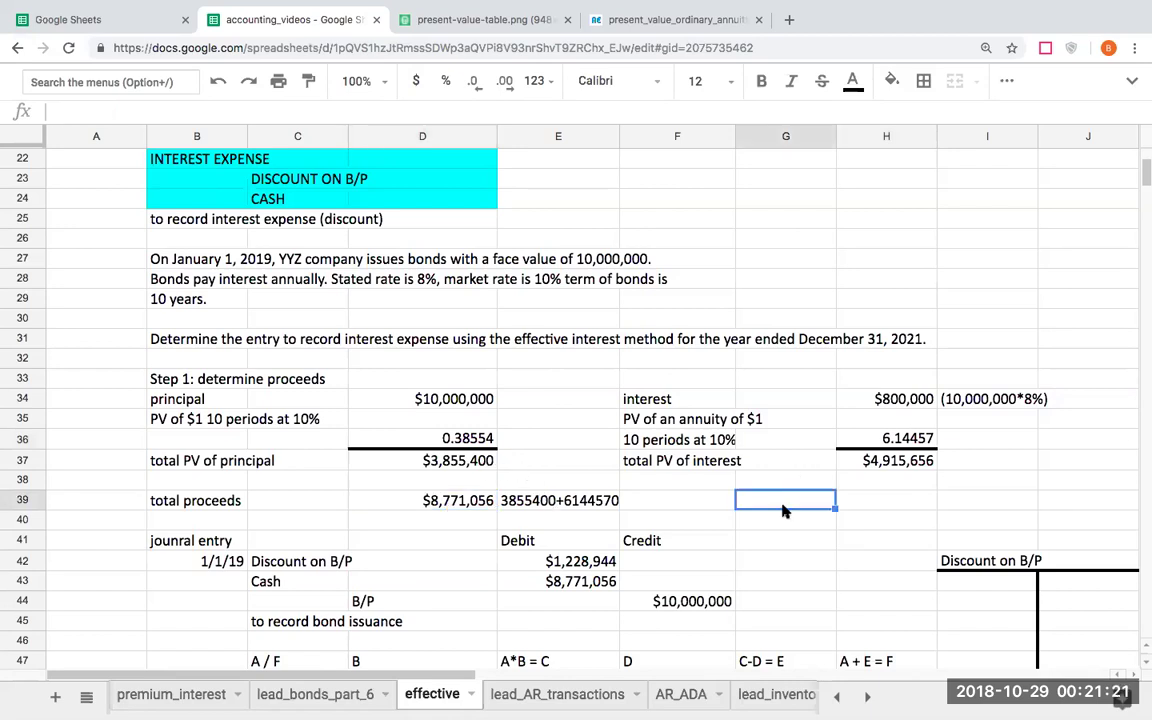
click(784, 541)
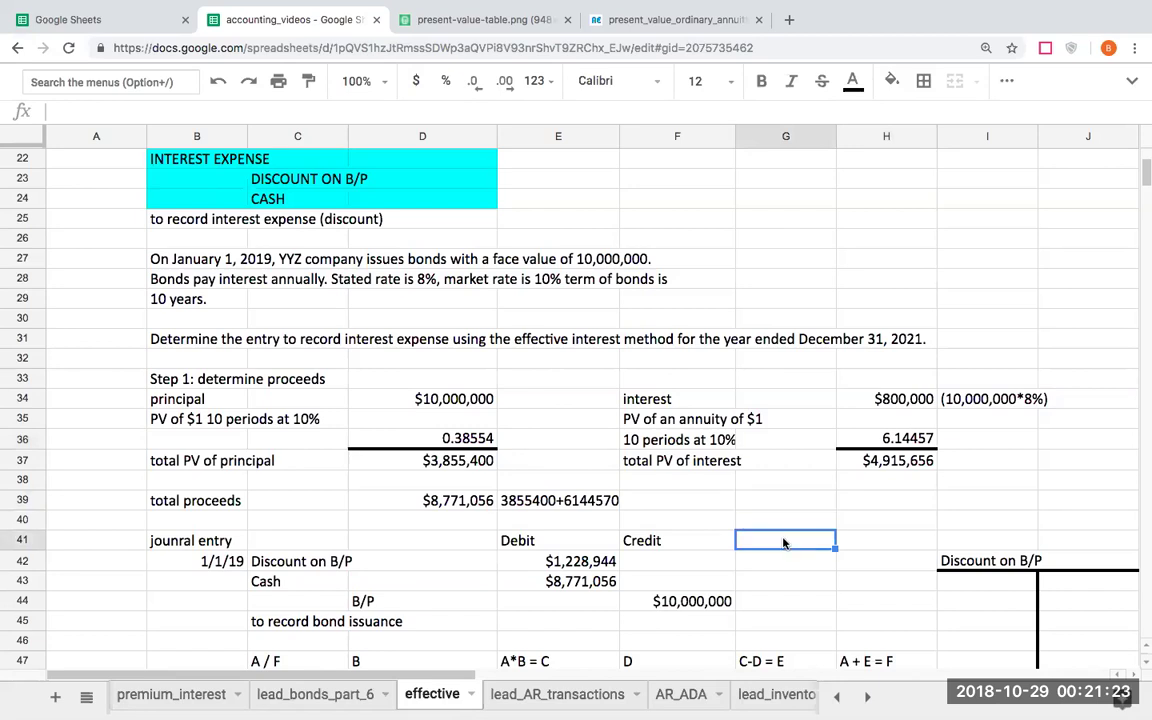
Enter 1228944 in I43 under the Discount on B/P T-account.
key(Down)
key(Down)
key(Down)
key(Down)
key(Down)
key(Down)
key(Down)
key(Down)
key(Up)
key(Up)
key(Right)
key(Right)
key(Up)
key(Up)
key(Up)
key(Up)
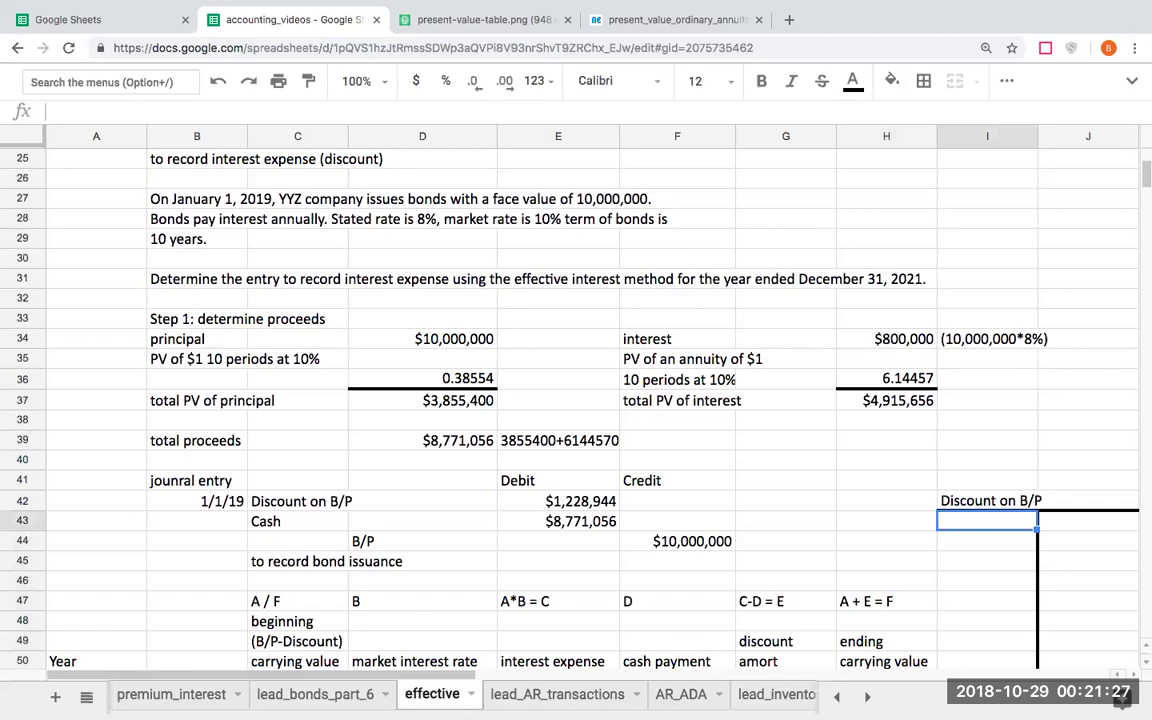
text(1228944)
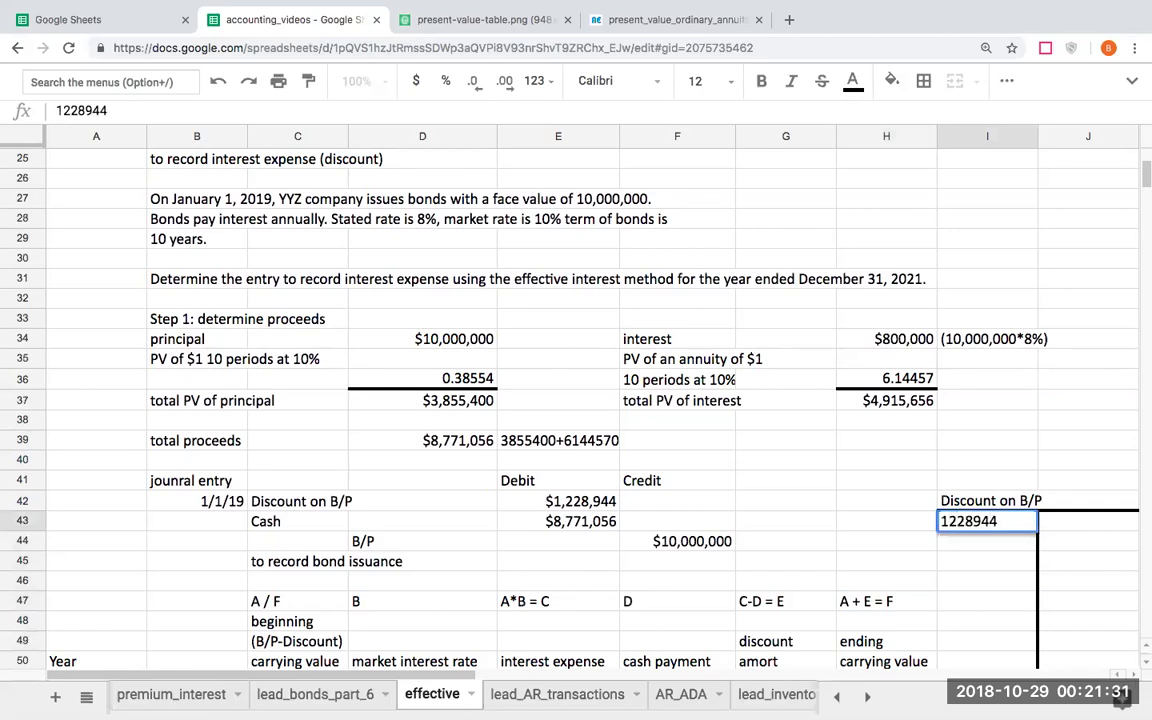
key(Left)
key(Left)
key(Left)
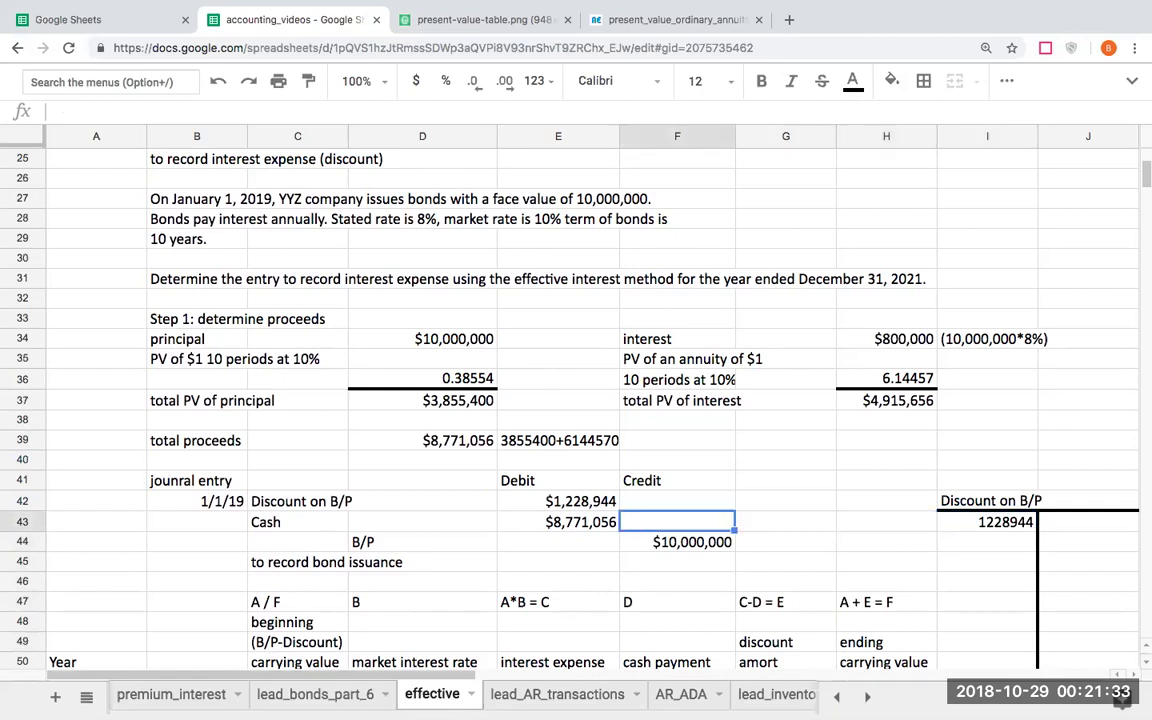
Move past the amortization table to the empty area where the side calculation starts.
key(Right)
key(Right)
key(Right)
key(Down)
key(Down)
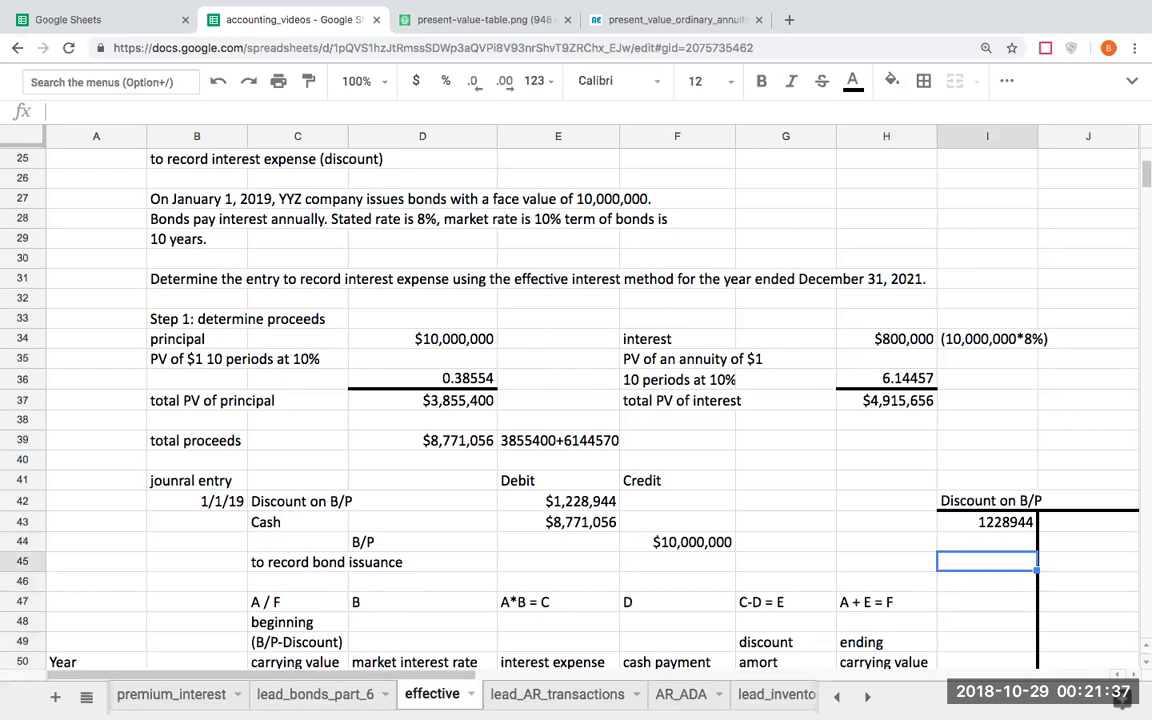
key(Right)
key(Right)
key(Right)
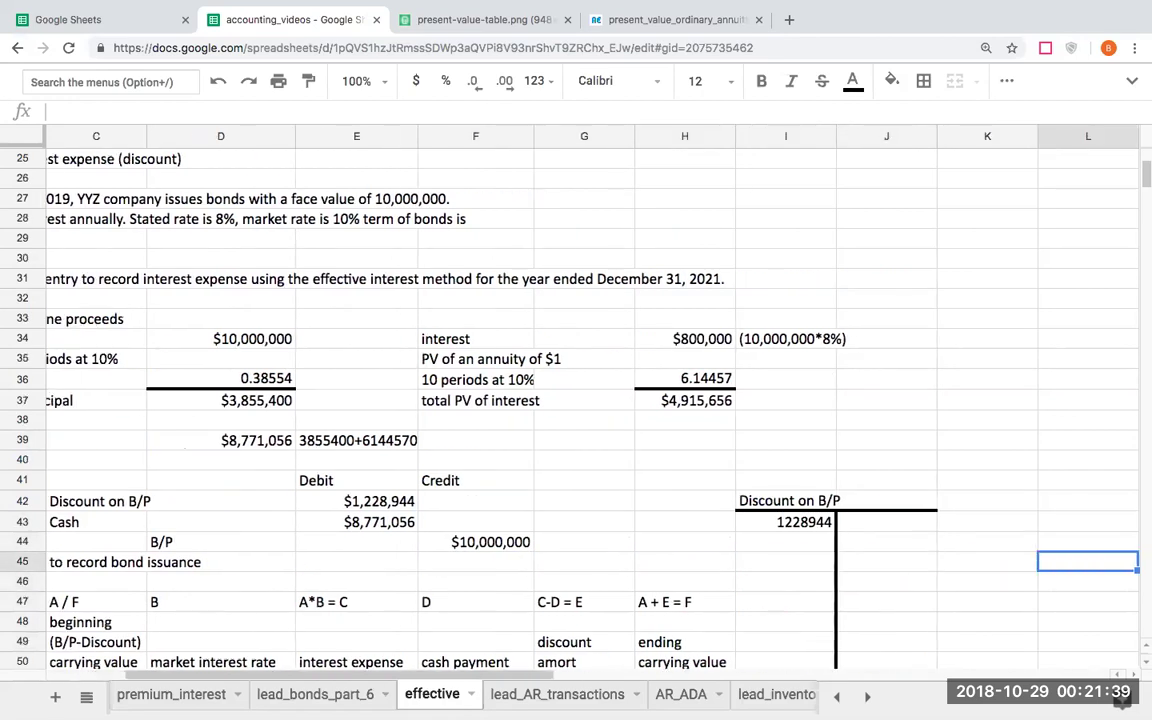
key(Left)
key(Left)
key(Left)
key(Left)
key(Left)
key(Left)
key(Left)
key(Left)
key(Left)
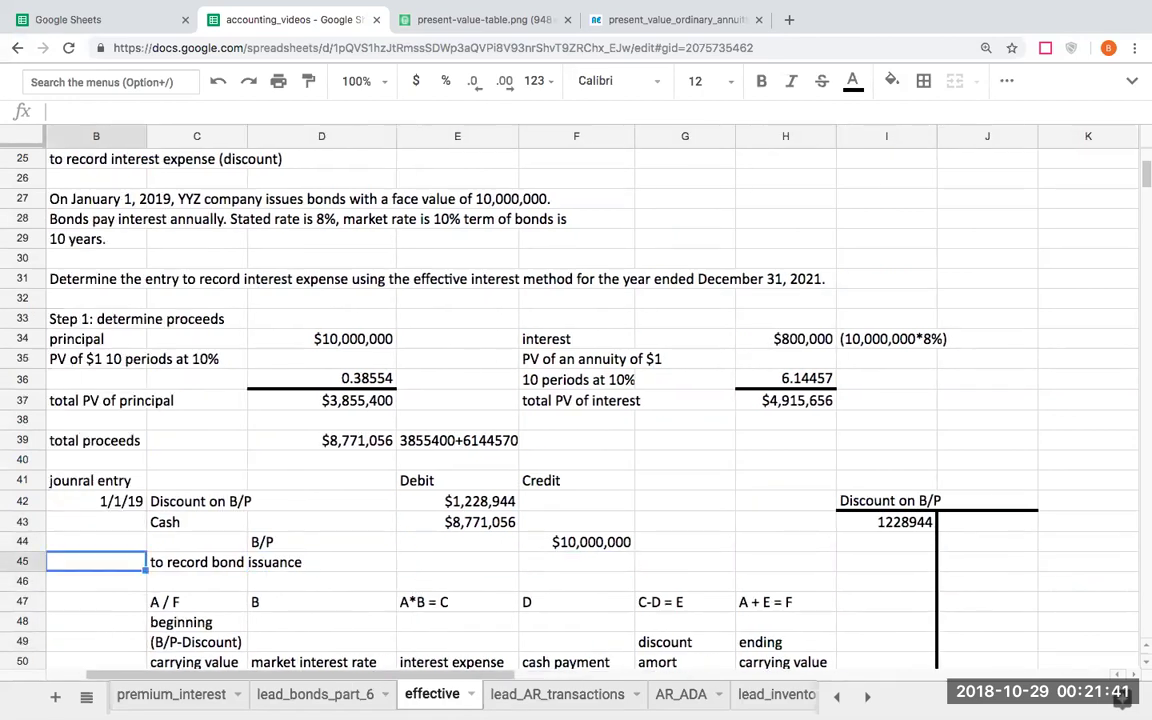
key(Down)
key(Down)
key(Down)
key(Down)
key(Down)
key(Down)
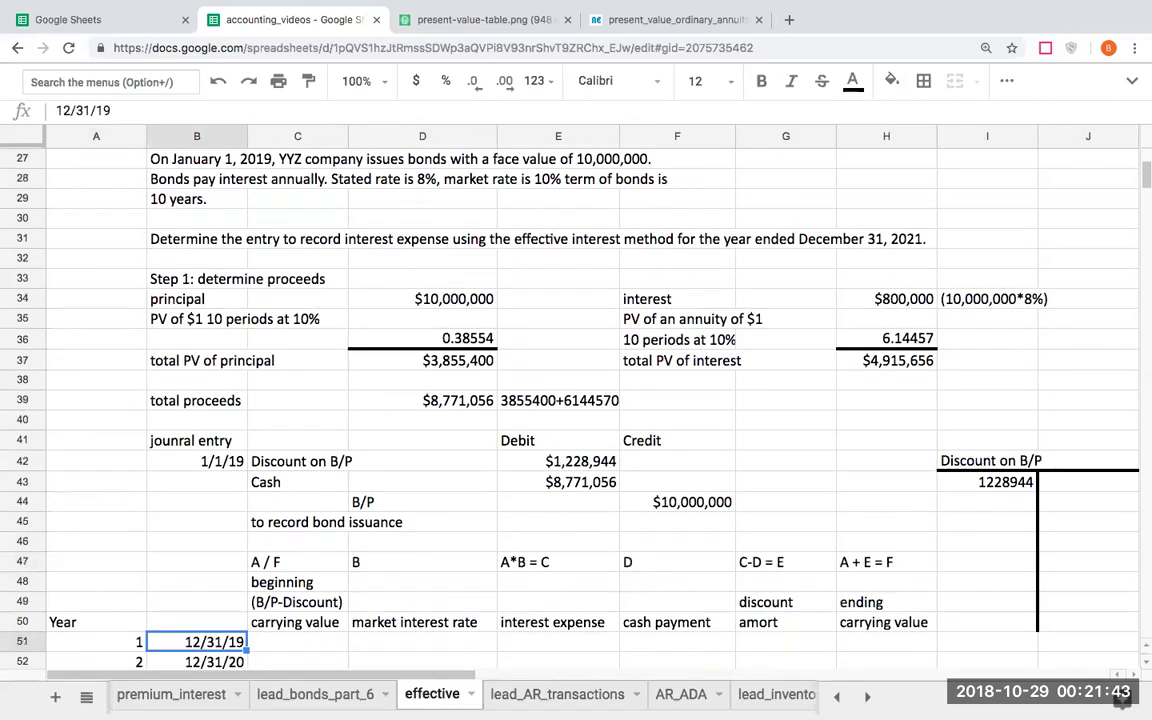
key(Down)
key(Down)
key(Down)
key(Right)
key(Up)
key(Up)
key(Up)
key(Up)
key(Up)
key(Up)
key(Up)
key(Up)
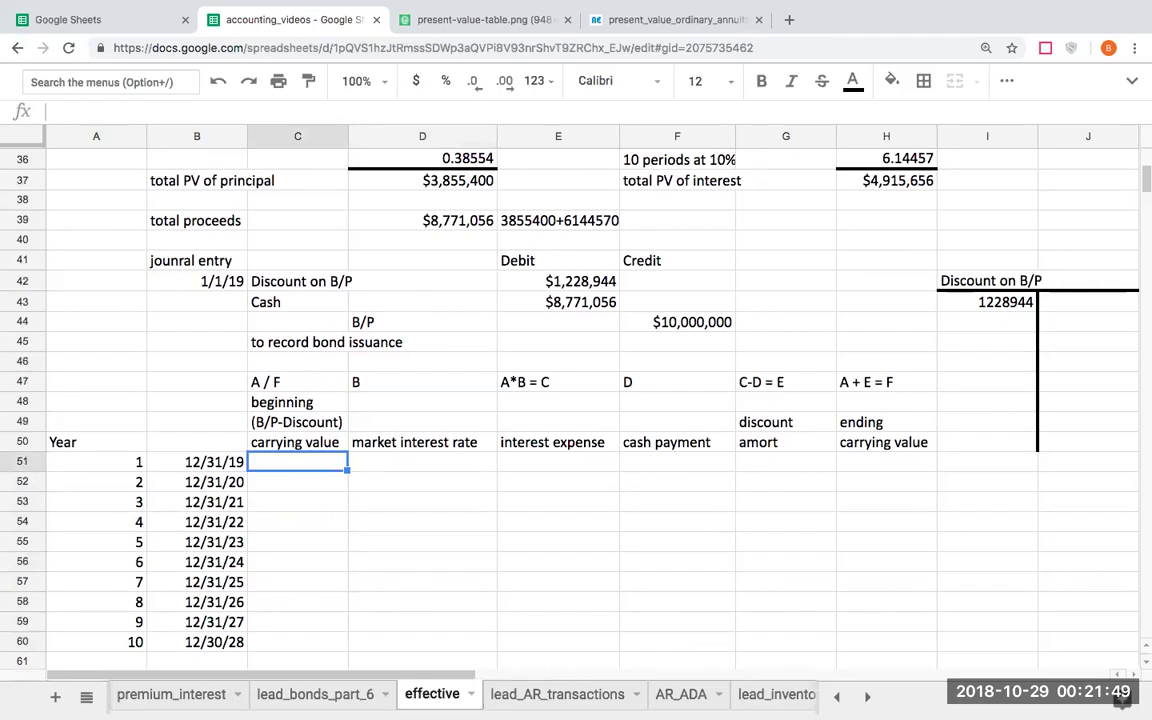
key(Right)
key(Right)
key(Right)
key(Right)
key(Right)
key(Right)
key(Right)
key(Down)
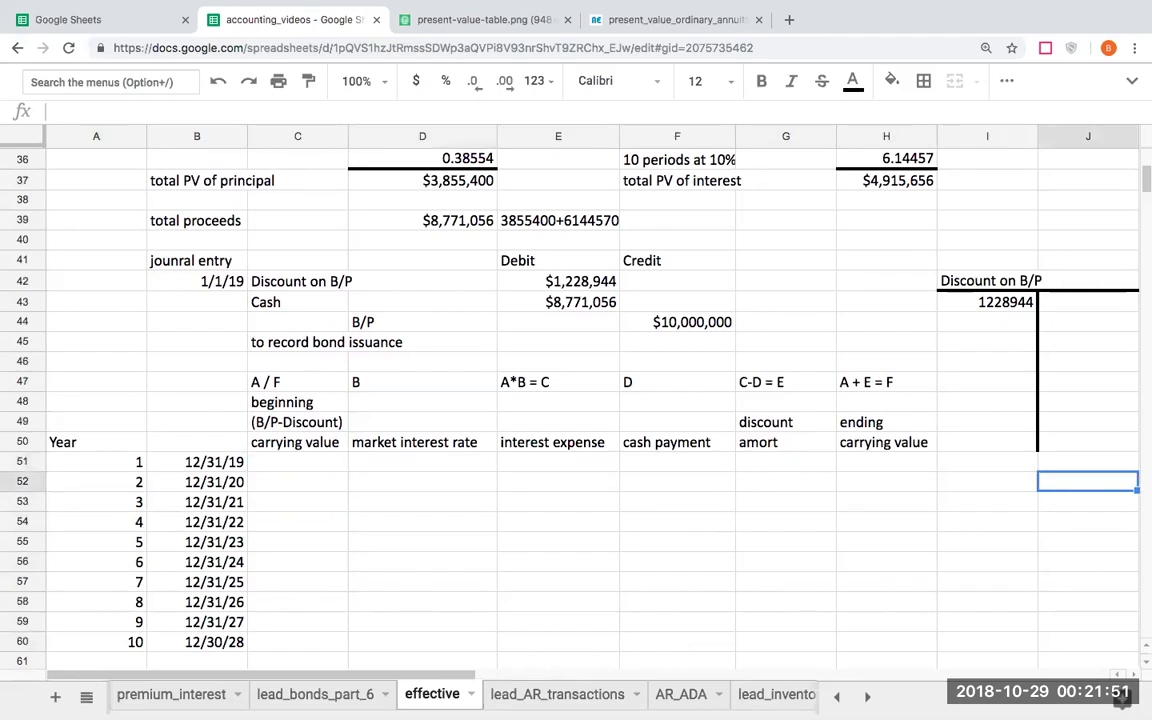
key(Down)
Label J53:J55 as B/P, - disc. on B/P and B/P, net.
scroll(576, 400, right, 1)
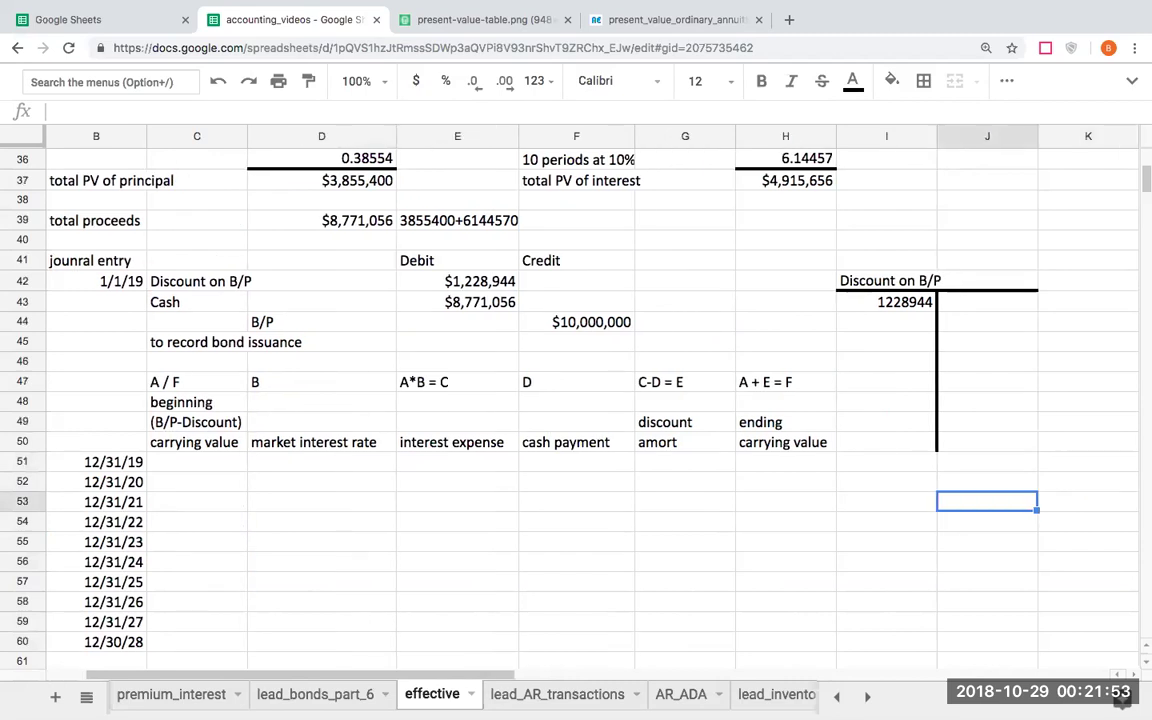
text(B/P)
key(Return)
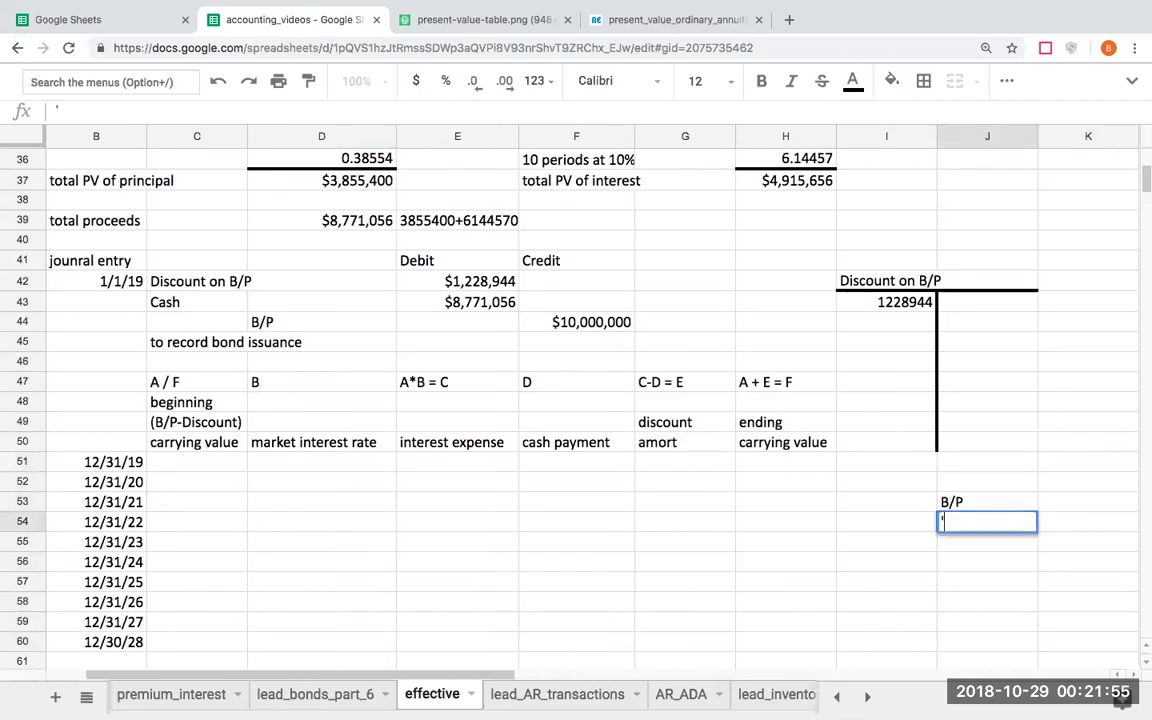
text('- disc. on B/P)
key(Return)
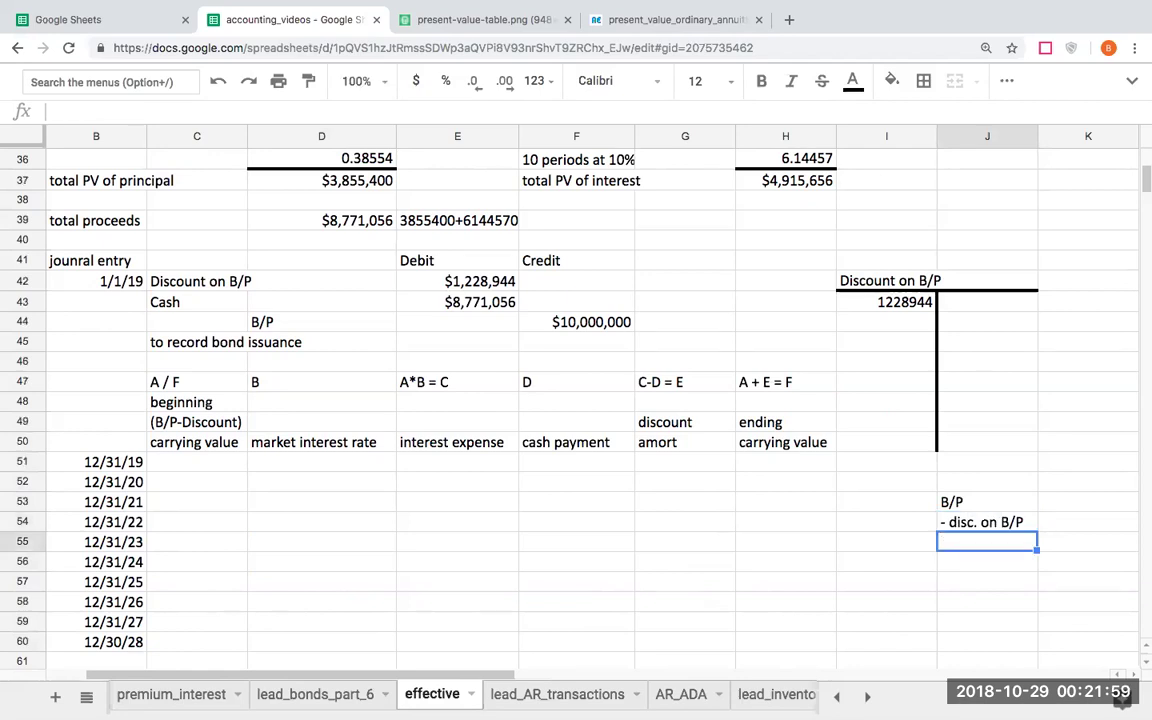
text(B/P,)
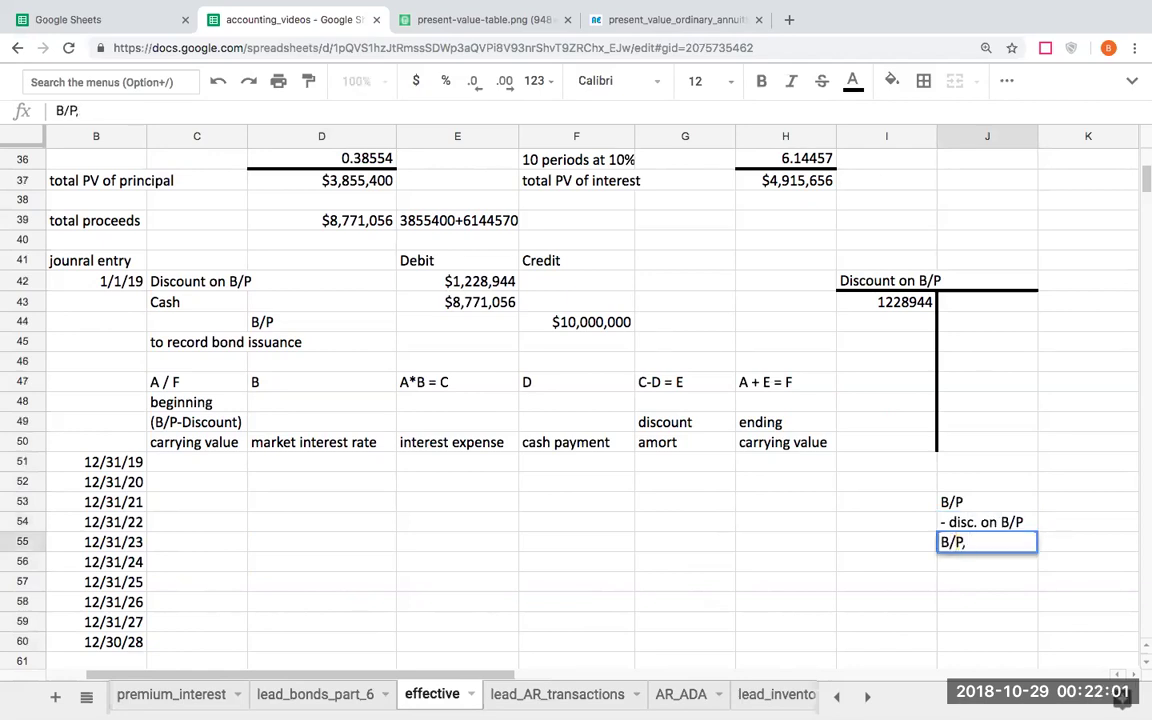
text( net)
key(Return)
Enter 10000000, the negative discount =-E42, and their sum =K53+K54 in K53:K55.
key(Right)
key(Up)
key(Up)
key(Up)
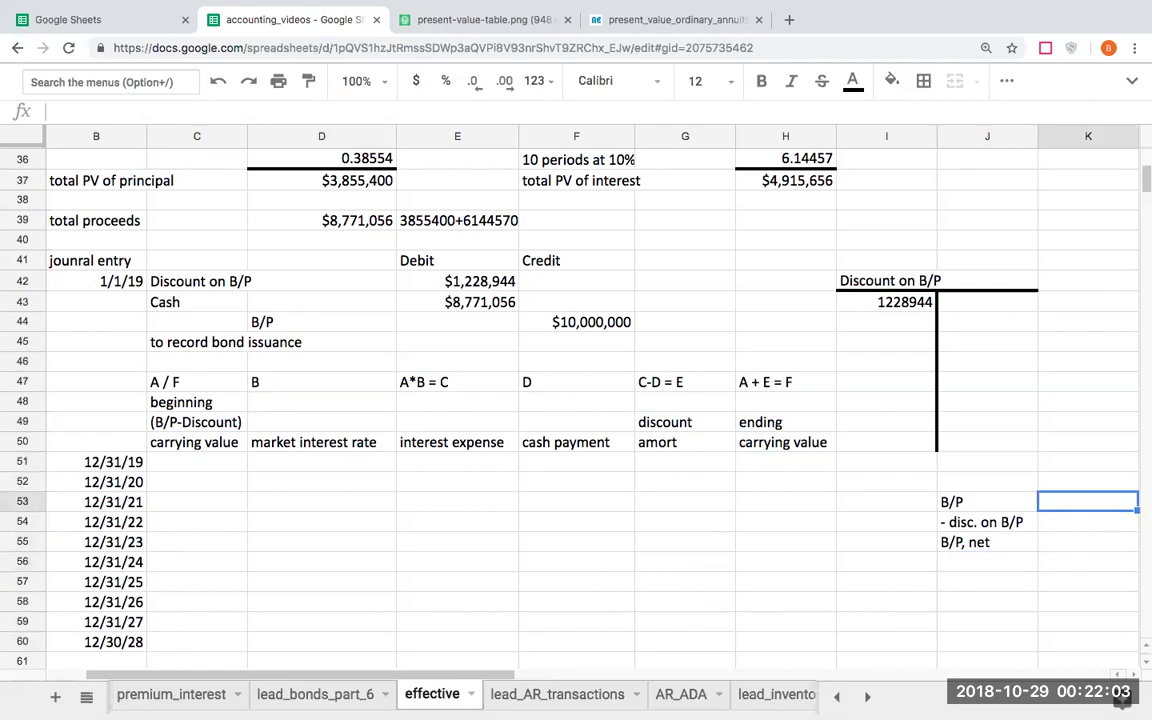
text(10000000)
key(Return)
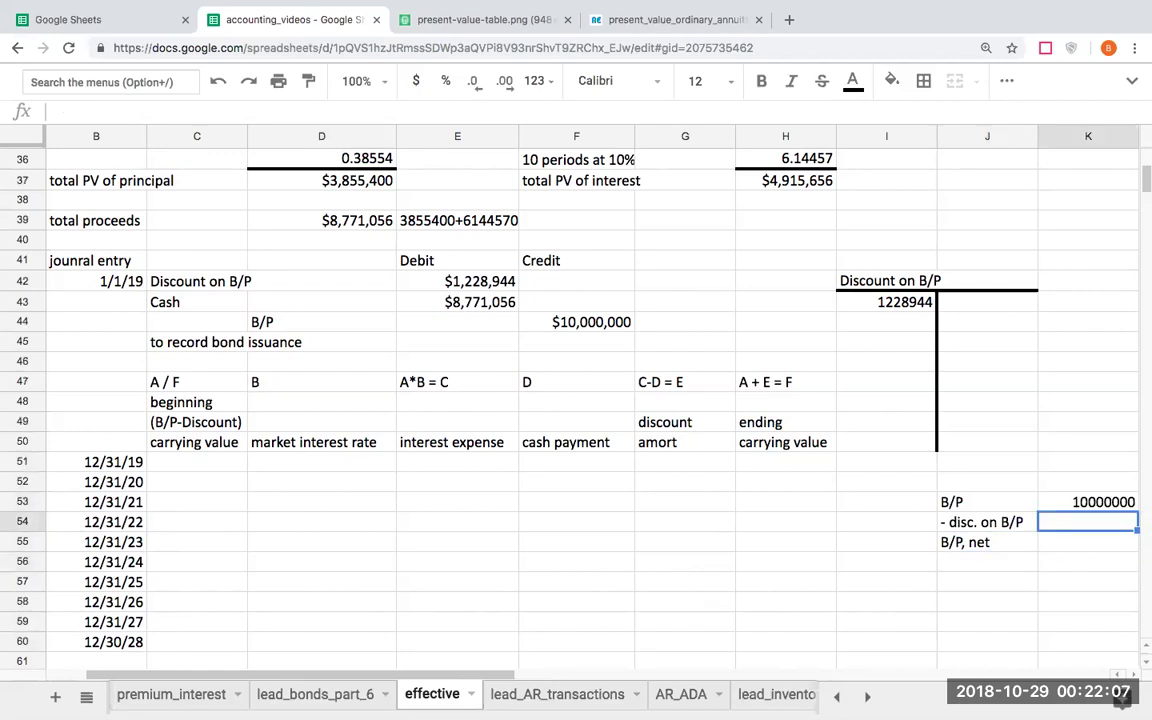
text(=-)
click(480, 289)
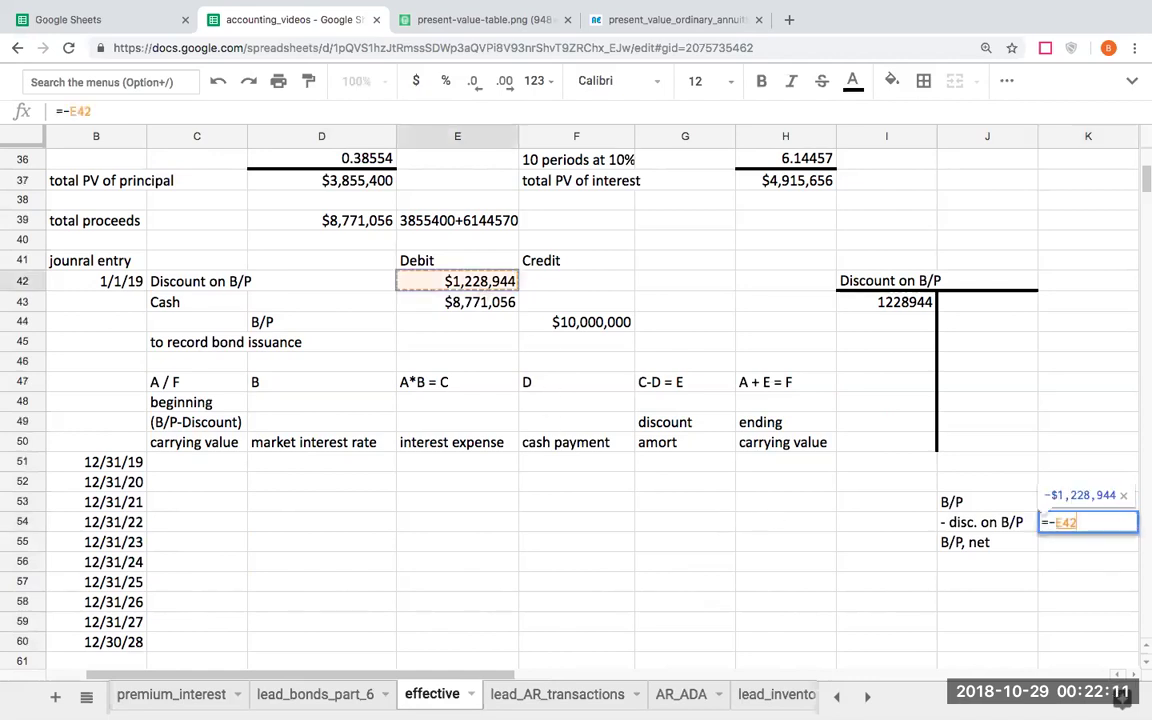
key(Return)
text(+)
key(Up)
key(Up)
text(+)
key(Up)
key(Return)
Add the date 1/1/19 above the figures in K52.
key(Up)
key(Up)
key(Up)
key(Up)
text(12)
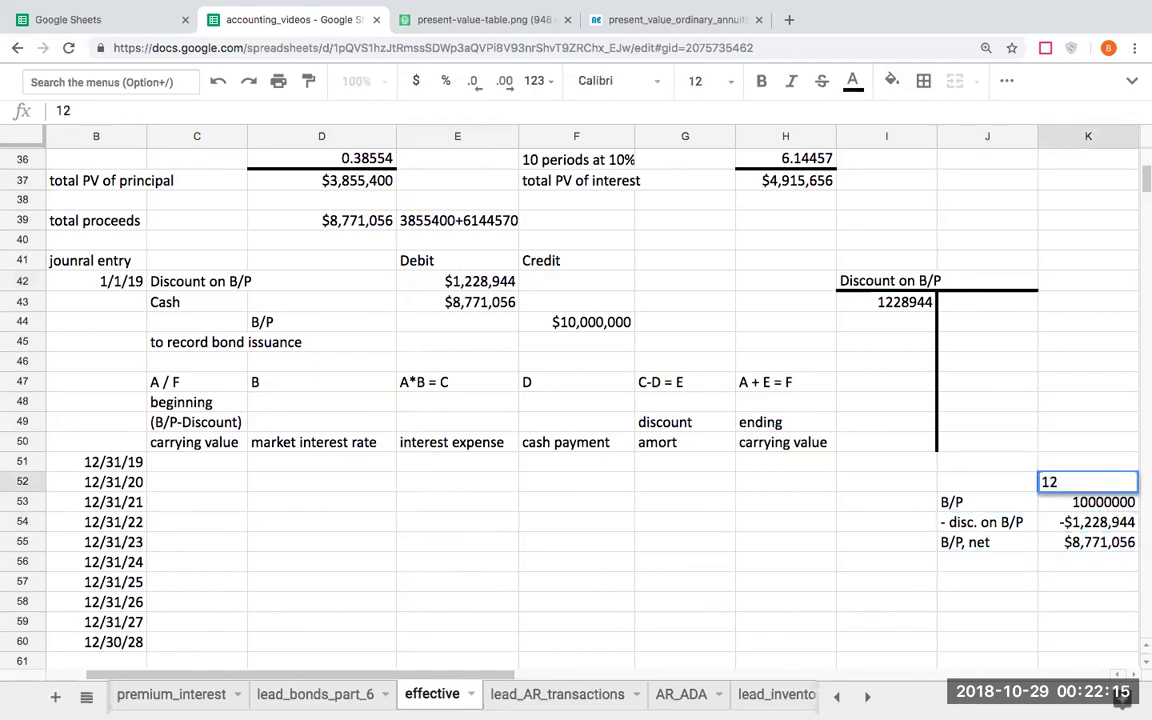
key(BackSpace)
text(/1/19)
key(Return)
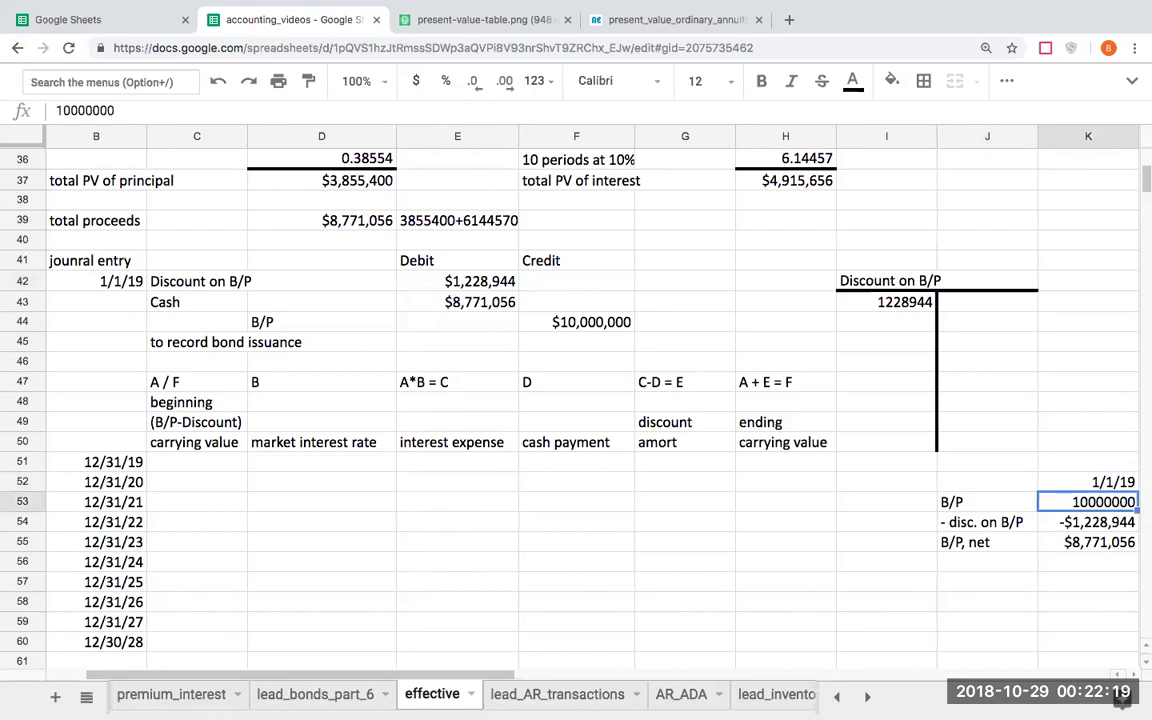
Show the B/P workings as whole-dollar currency and link year 1's carrying value to the $8,771,056 net.
click(416, 81)
click(474, 81)
click(220, 463)
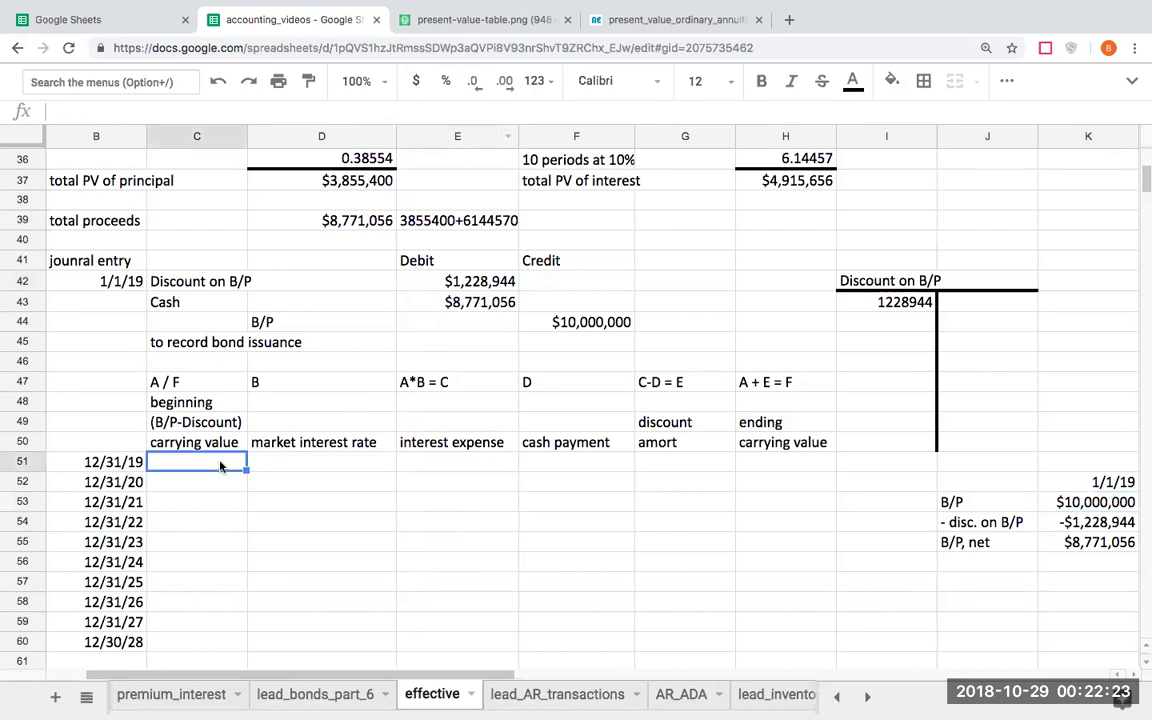
text(+I51)
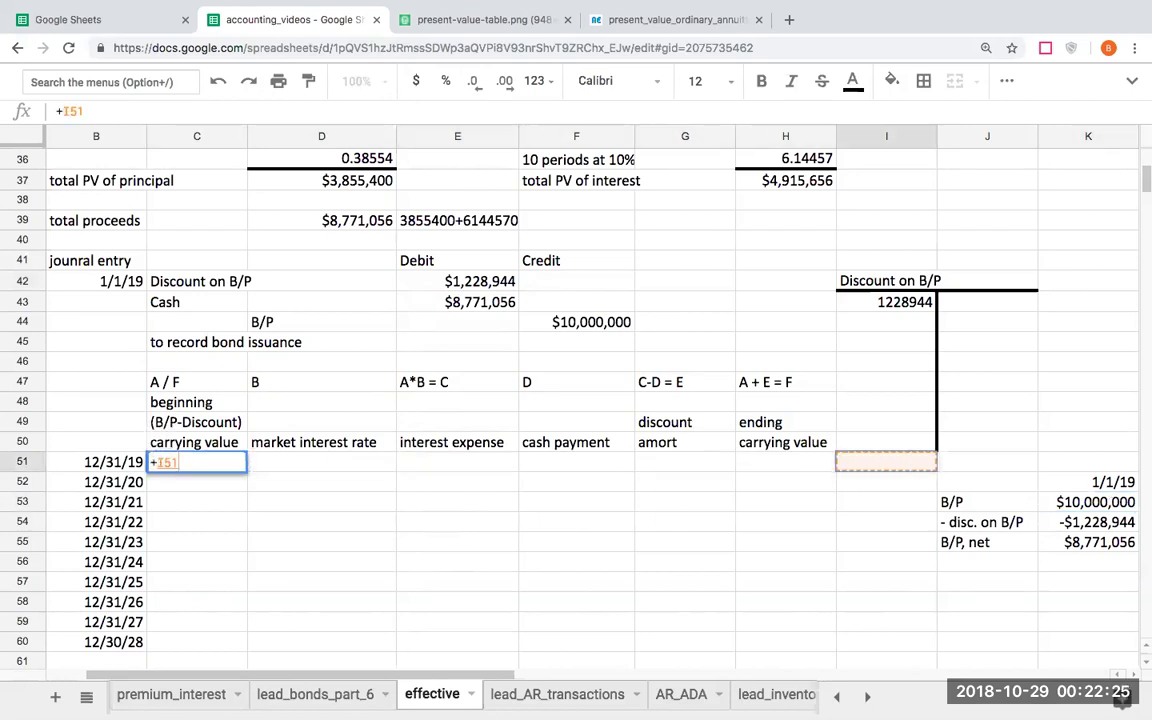
click(1088, 502)
click(1088, 542)
key(Return)
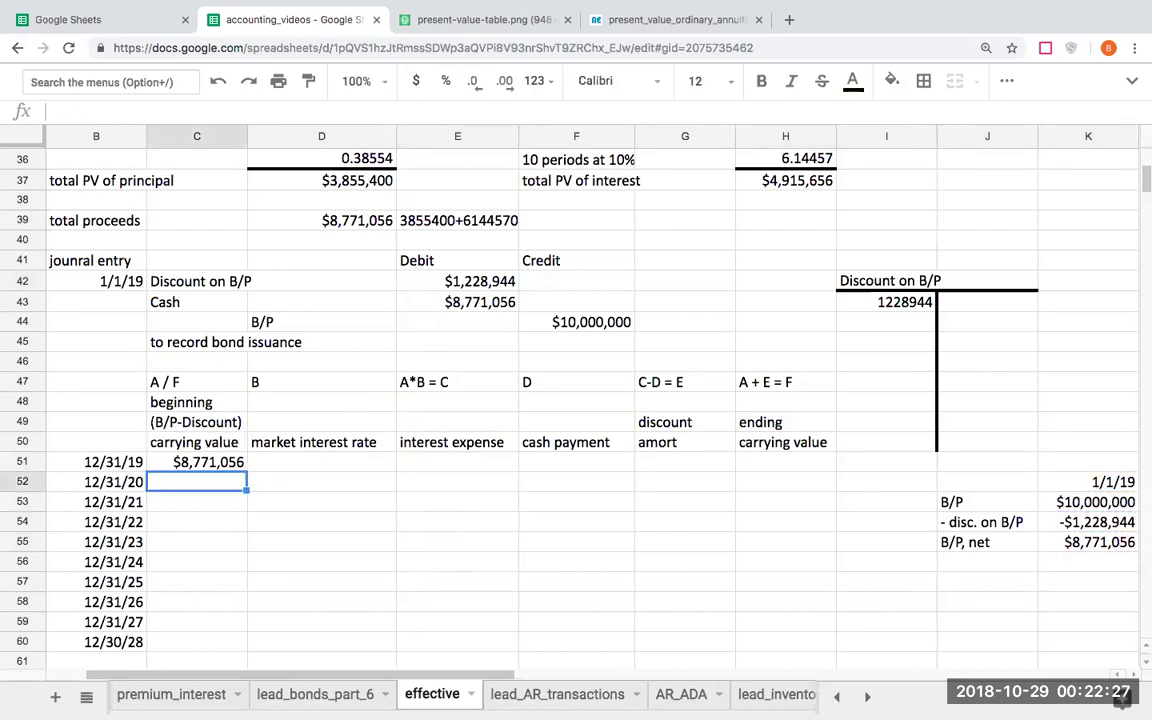
Enter a 0.1 market interest rate for year 1 in D51.
click(321, 461)
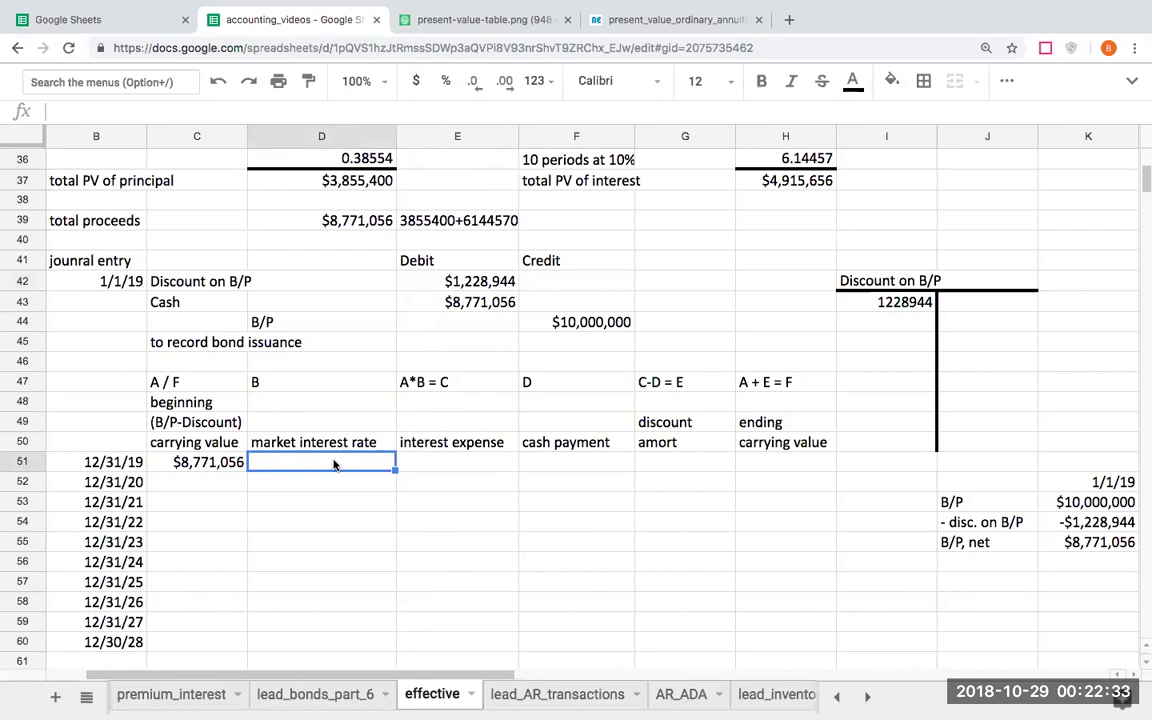
scroll(334, 465, up, 1)
scroll(334, 468, up, 5)
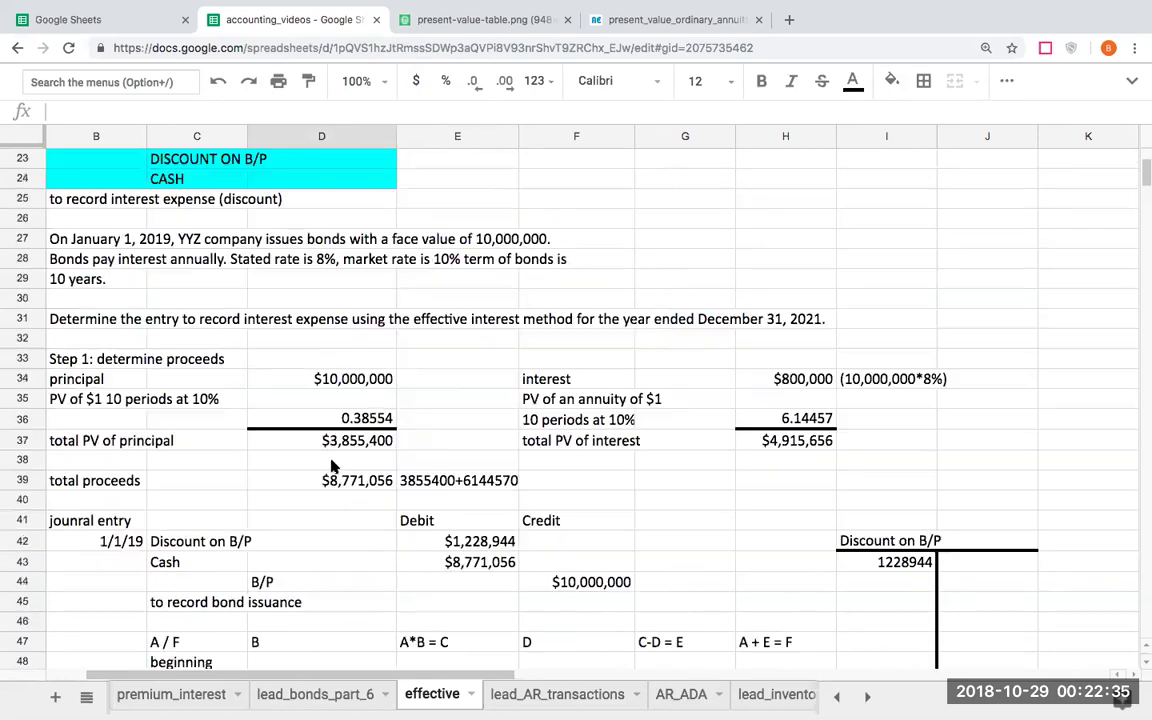
scroll(460, 283, up, 3)
scroll(363, 401, down, 9)
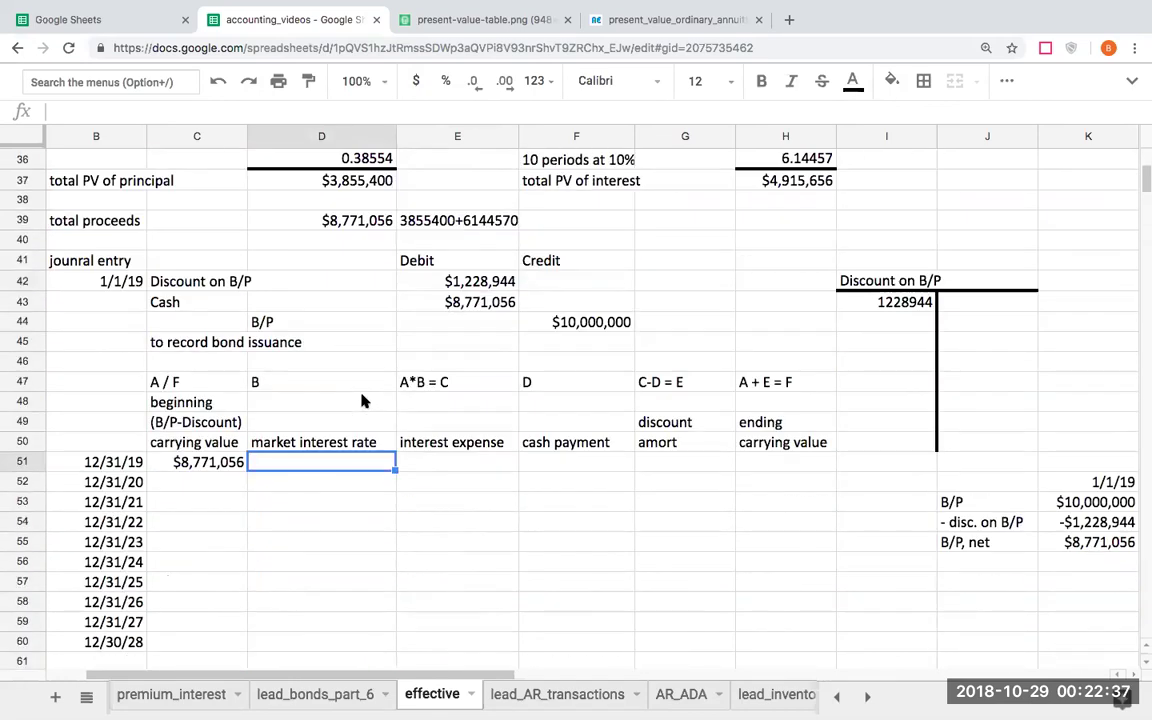
text(0.1)
key(ctrl+Return)
Compute year 1 interest expense in E51 as =C51*D51, giving $877,106.
key(Right)
text(+)
key(Left)
key(Left)
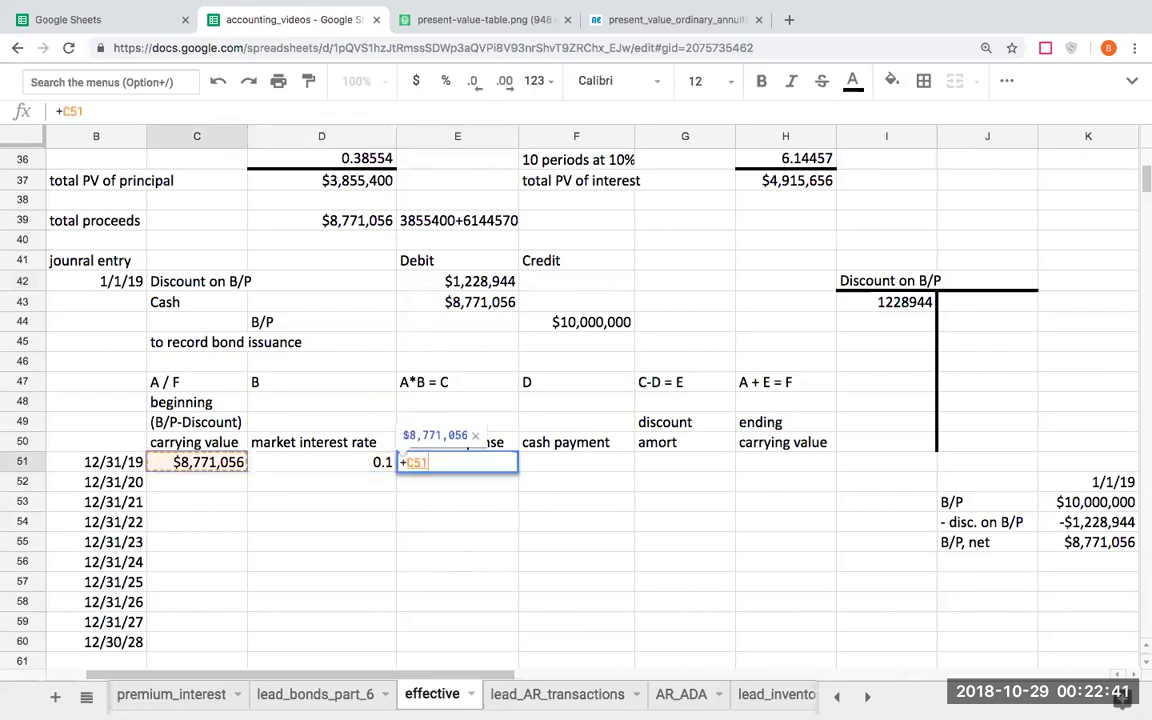
text(*)
click(340, 463)
key(Return)
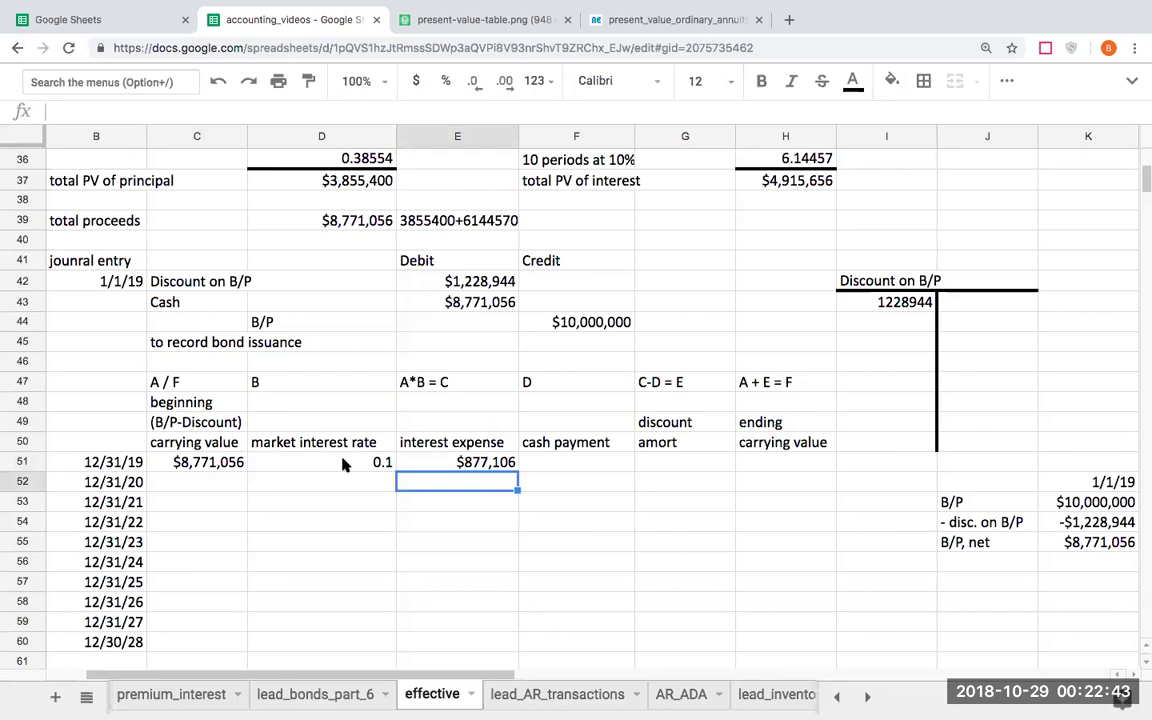
Format year 1's market rate as a percentage (10.00%).
click(340, 463)
click(444, 86)
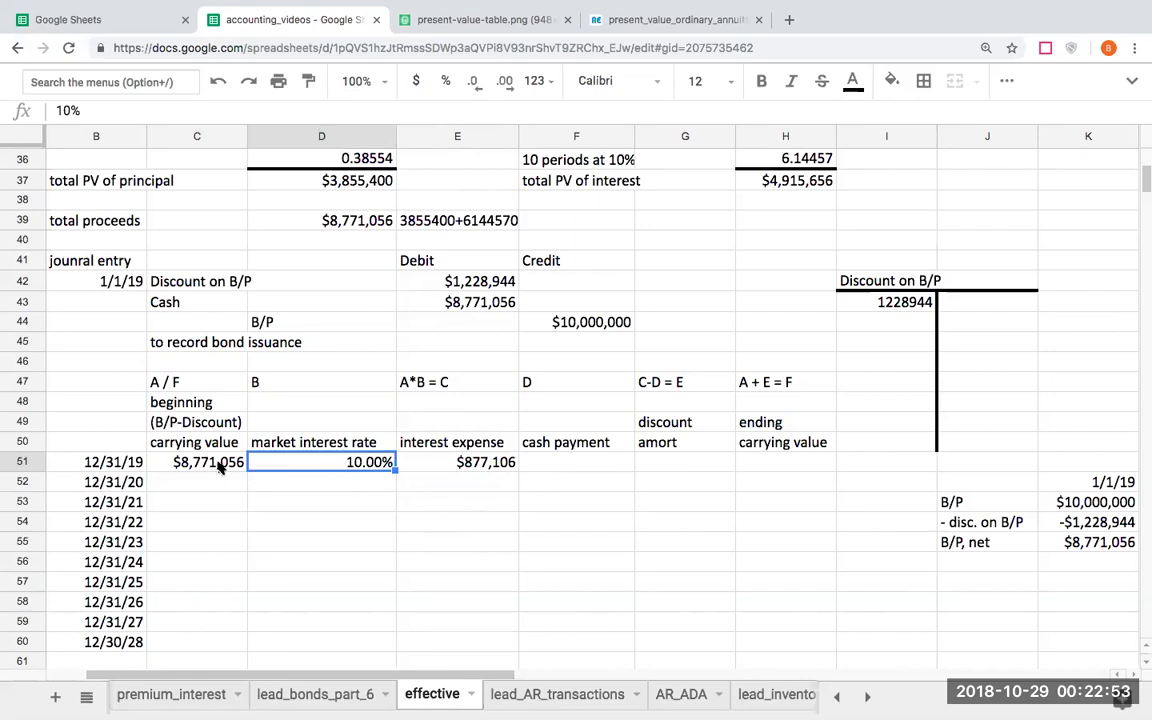
key(Right)
key(Right)
key(Right)
key(Left)
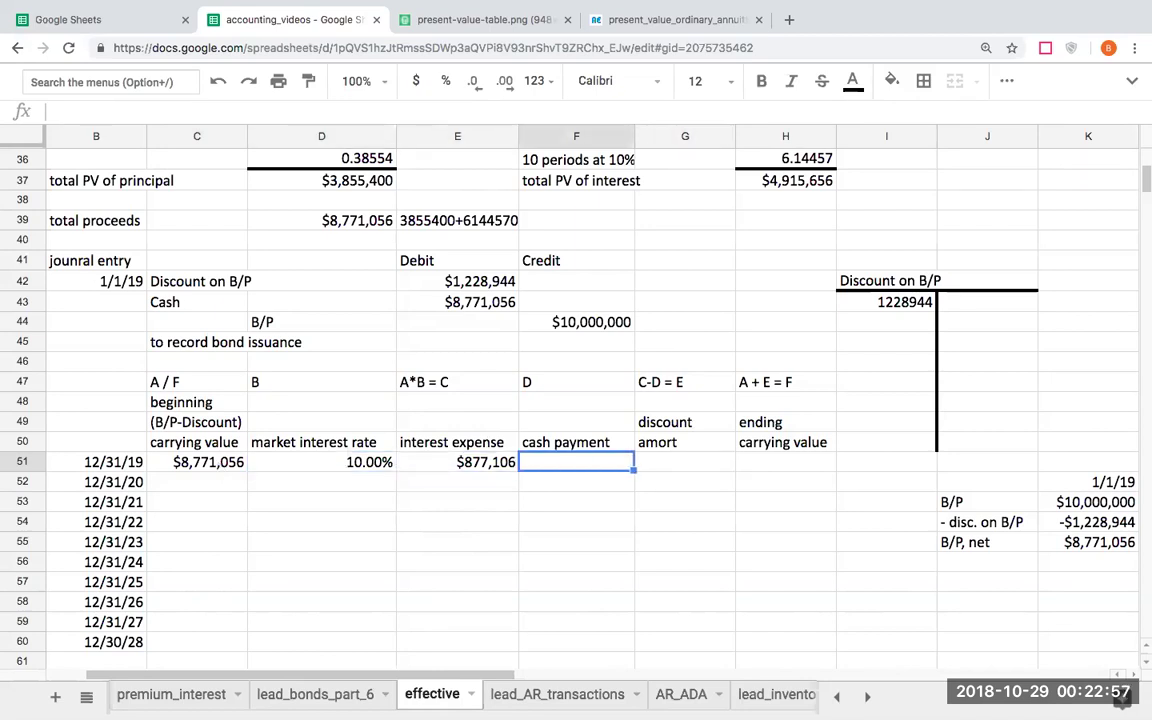
Enter the 800000 cash payment in F51 as currency with no decimals.
key(Left)
key(Right)
scroll(417, 448, down, 2)
scroll(417, 448, up, 3)
scroll(417, 448, up, 1)
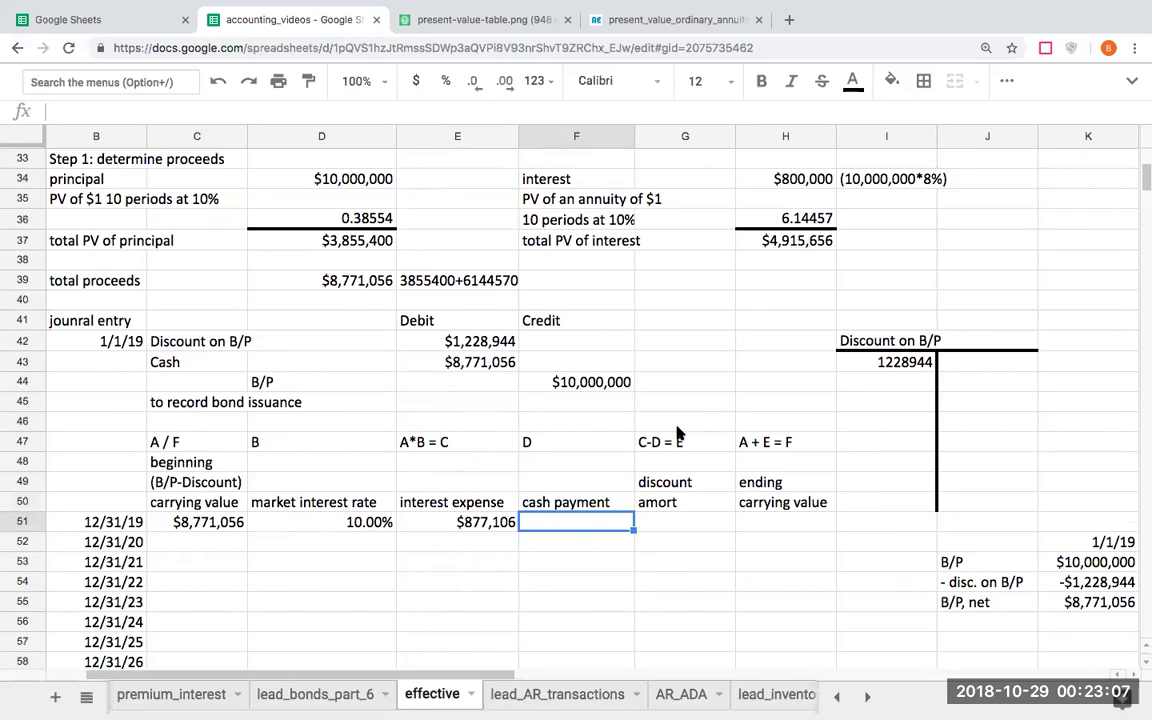
text(800000)
key(Return)
key(Up)
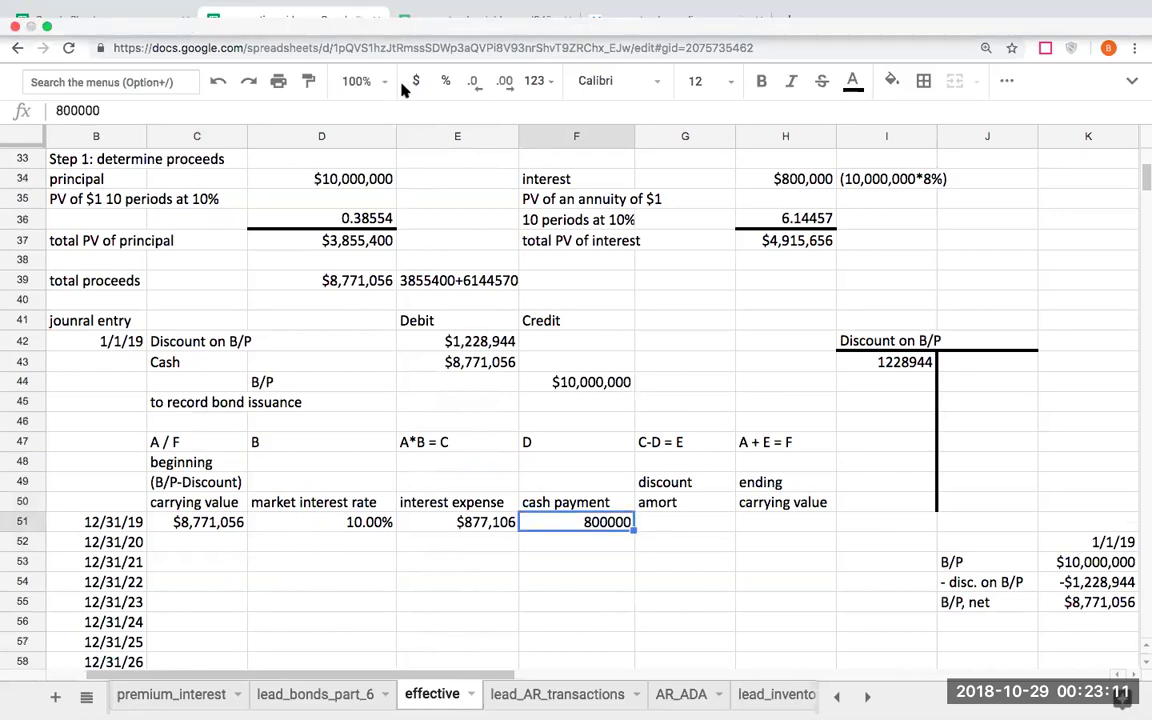
click(416, 82)
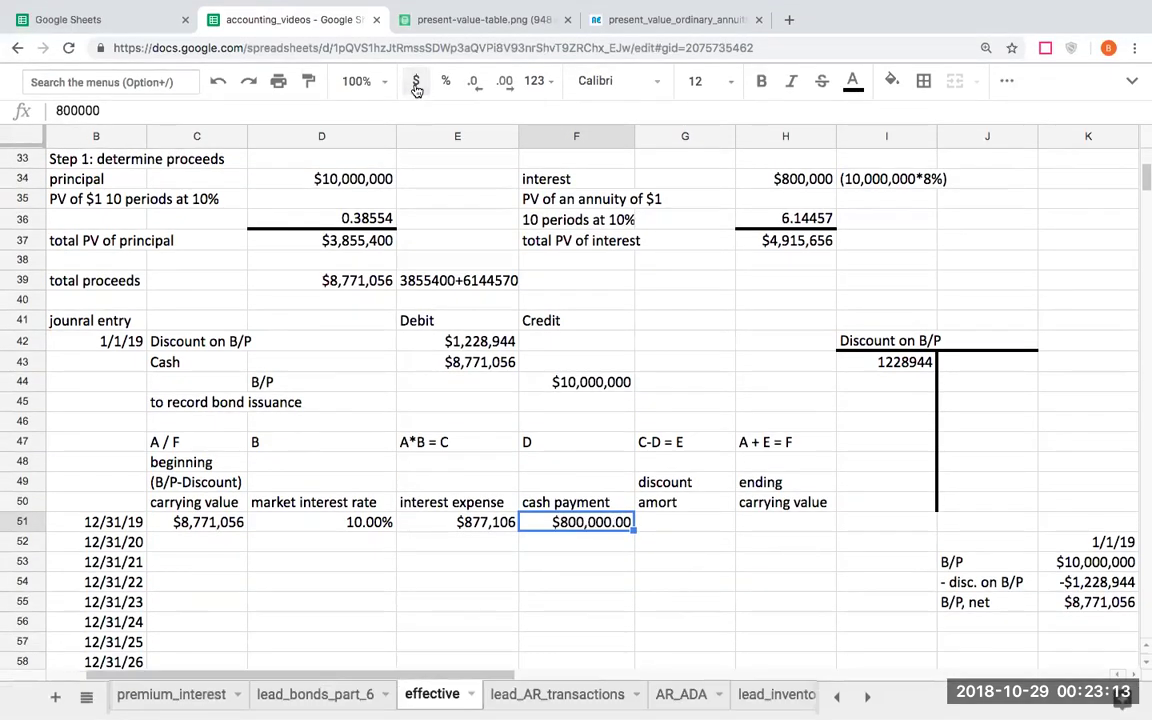
double_click(476, 86)
Compute the 12/31/19 discount amortization in G51 as +E51-F51 ($77,106).
click(681, 524)
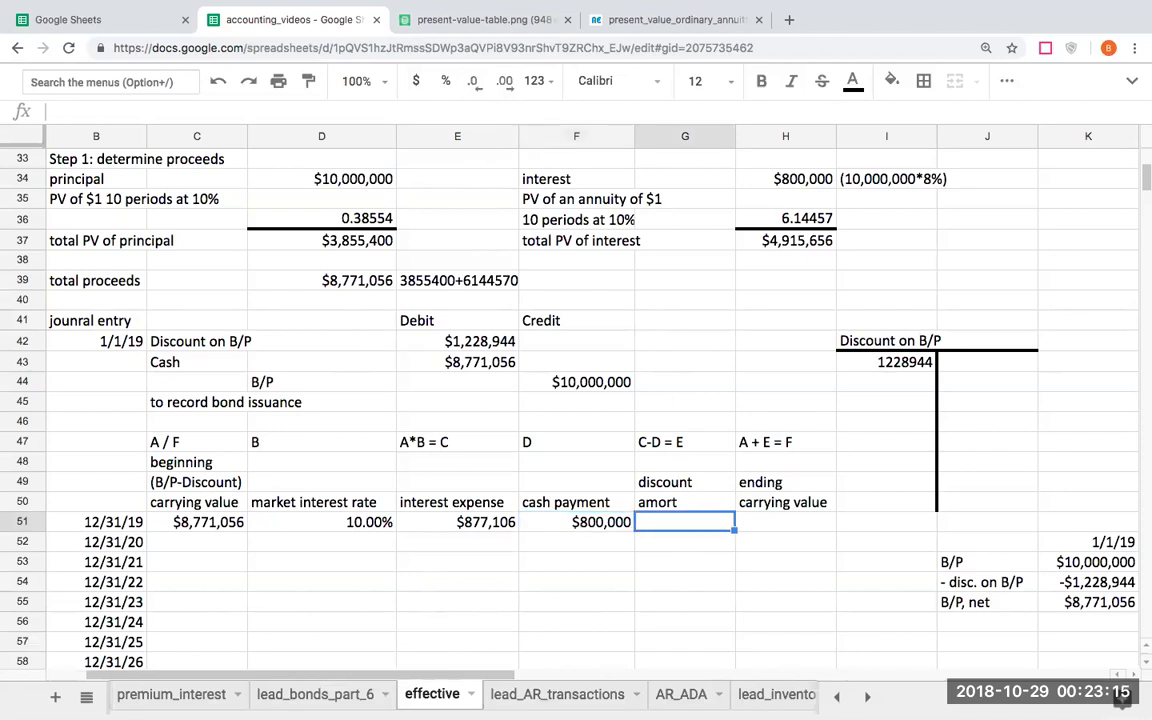
text(+)
key(Left)
key(Left)
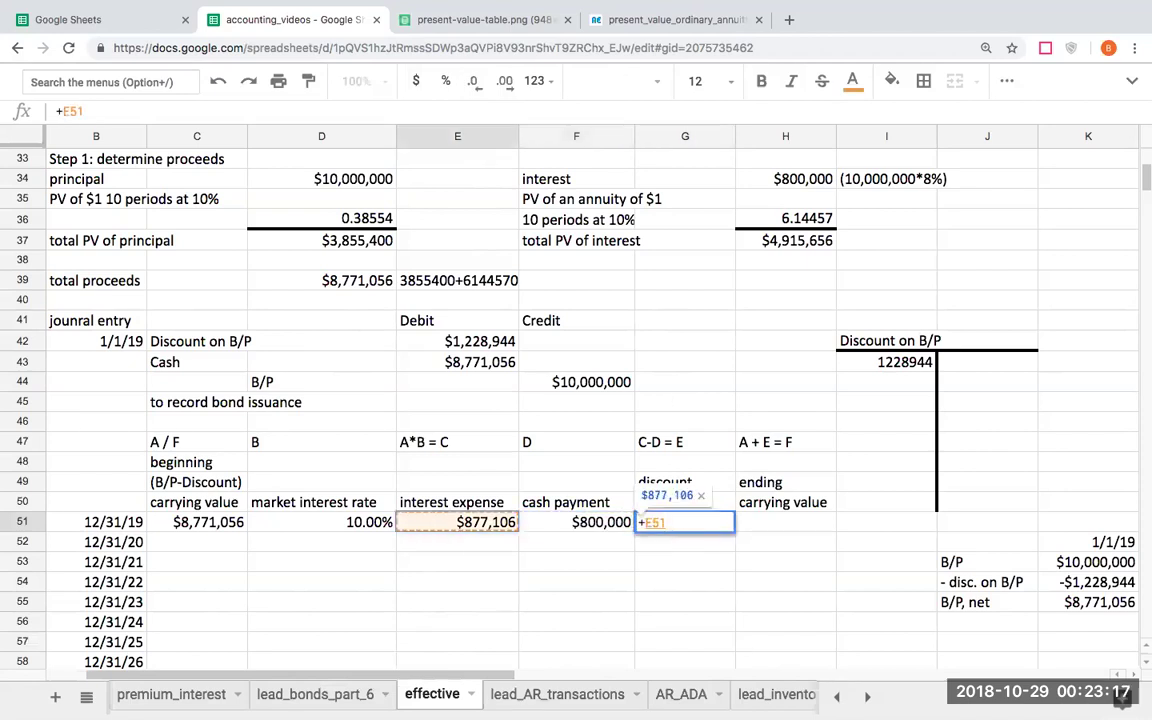
text(-)
key(Left)
key(Return)
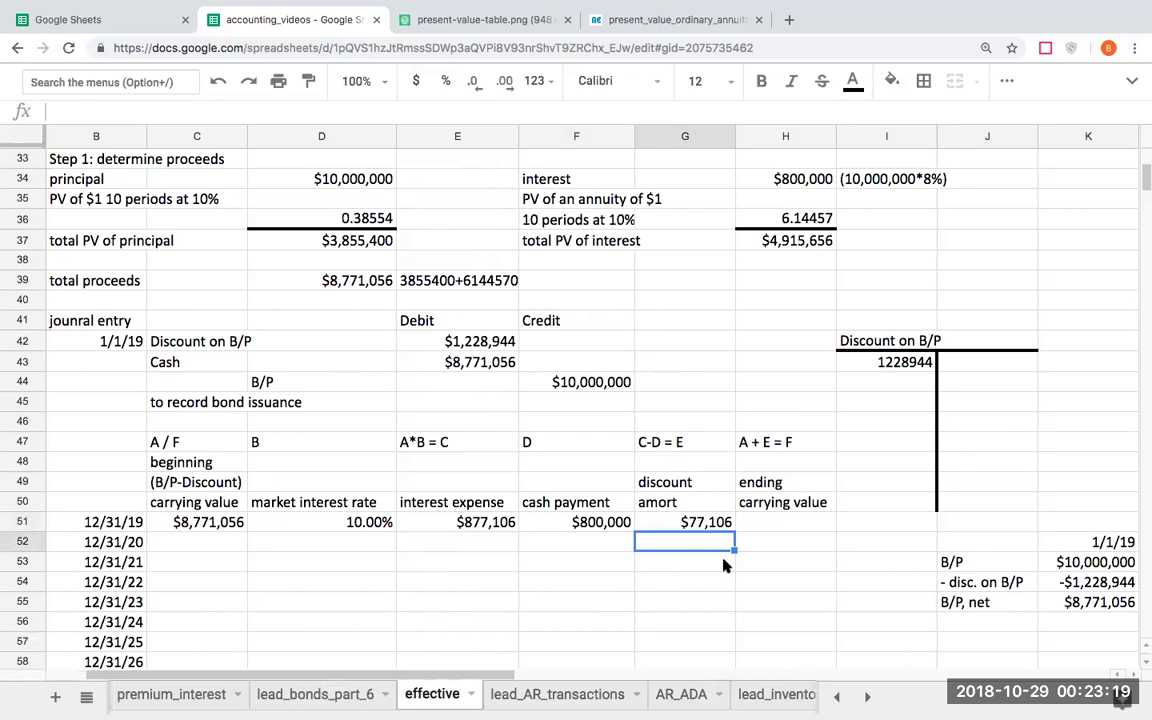
Compute the ending carrying value in H51 as +C51+G51 ($8,848,162).
click(779, 525)
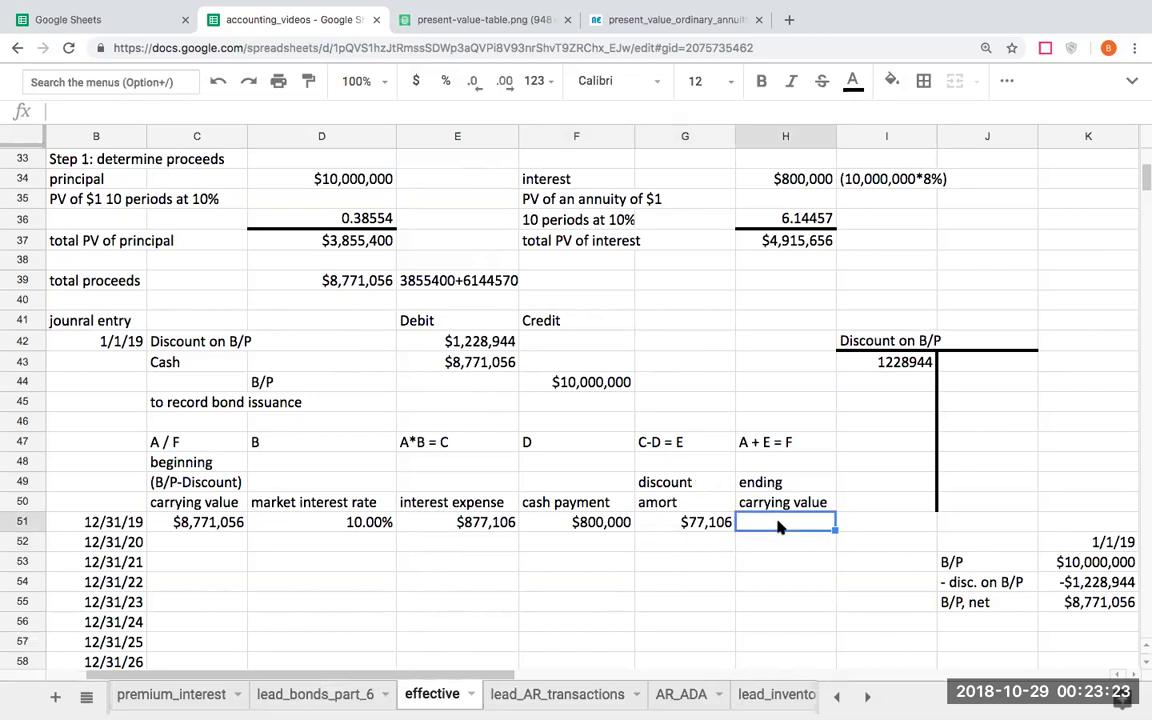
text(+)
key(Left)
key(Left)
key(Left)
key(Left)
key(Left)
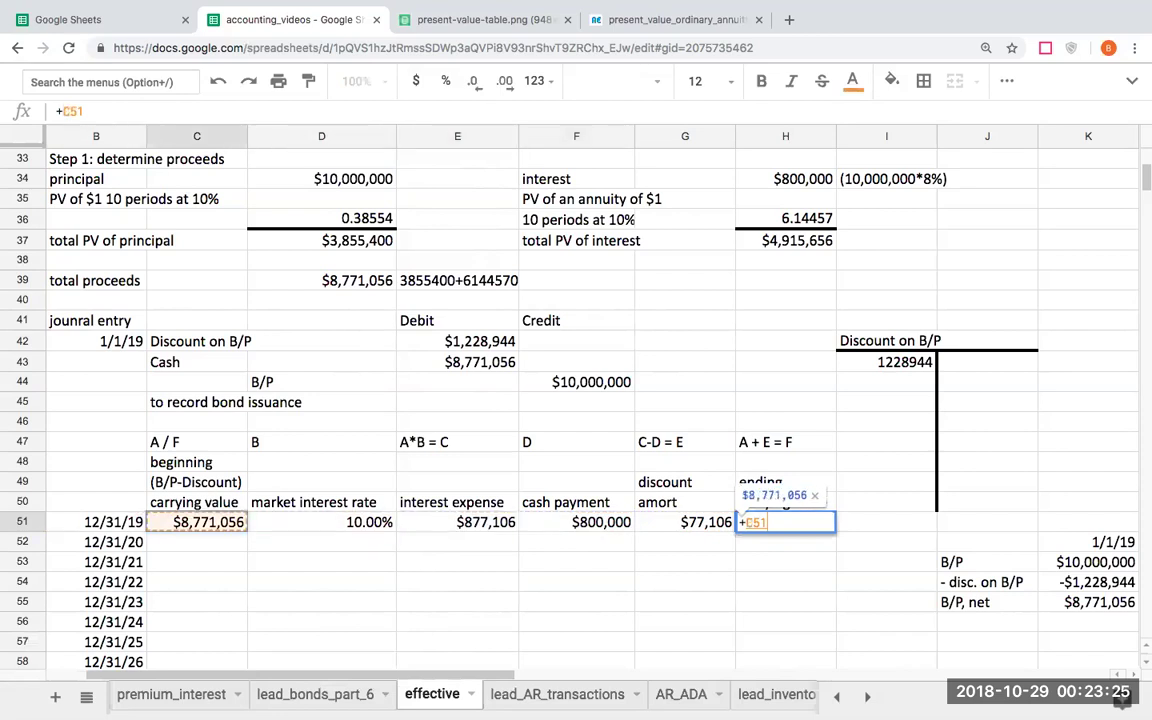
text(+)
key(Left)
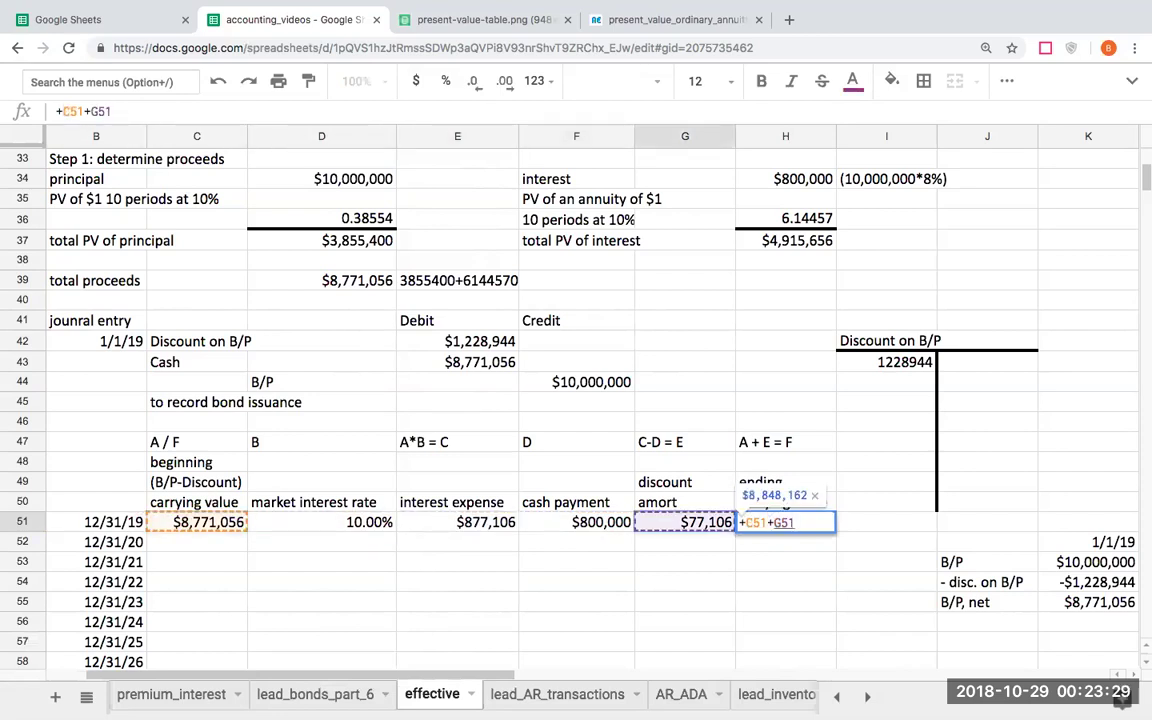
key(Return)
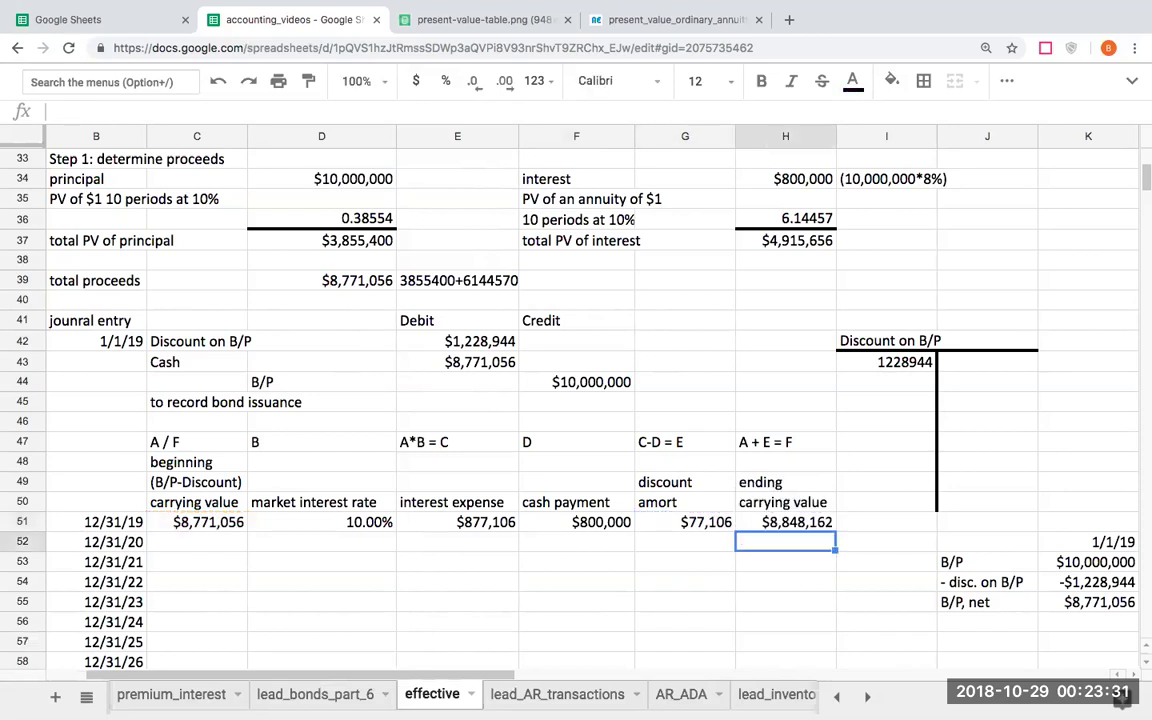
key(Up)
key(Up)
key(Up)
key(Up)
key(Right)
key(Right)
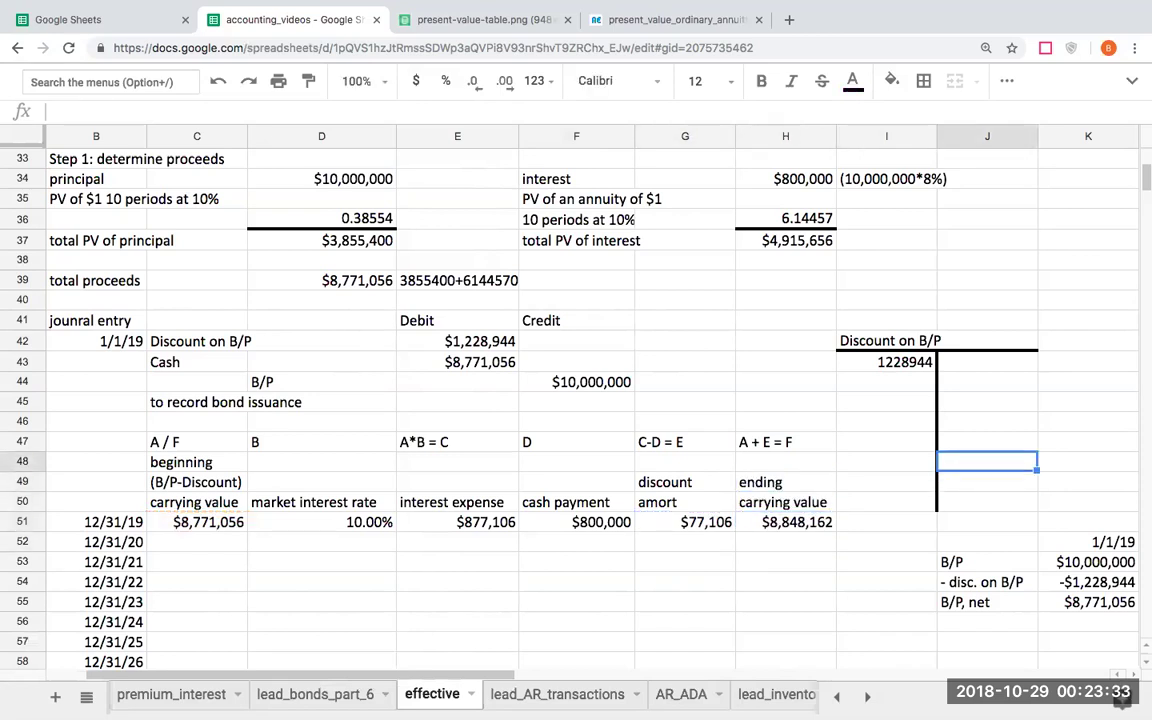
key(Up)
key(Right)
key(Right)
key(Left)
key(Left)
key(Left)
key(Up)
key(Up)
key(Up)
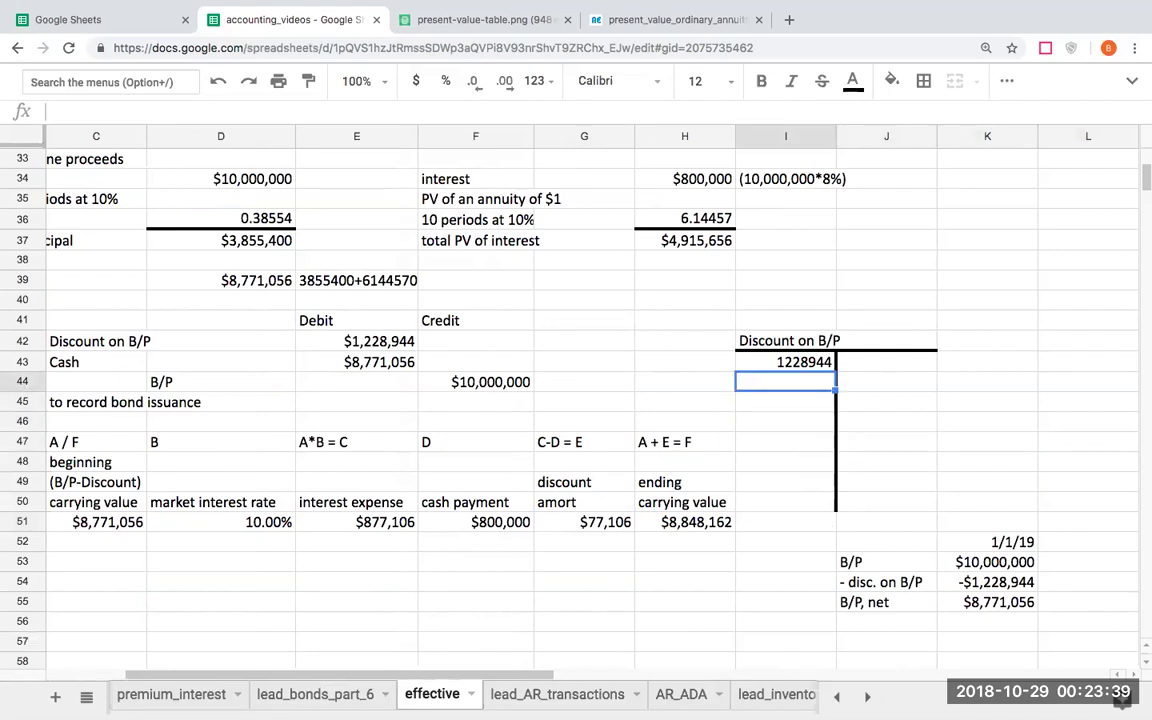
key(Left)
key(Left)
key(Down)
key(Down)
key(Down)
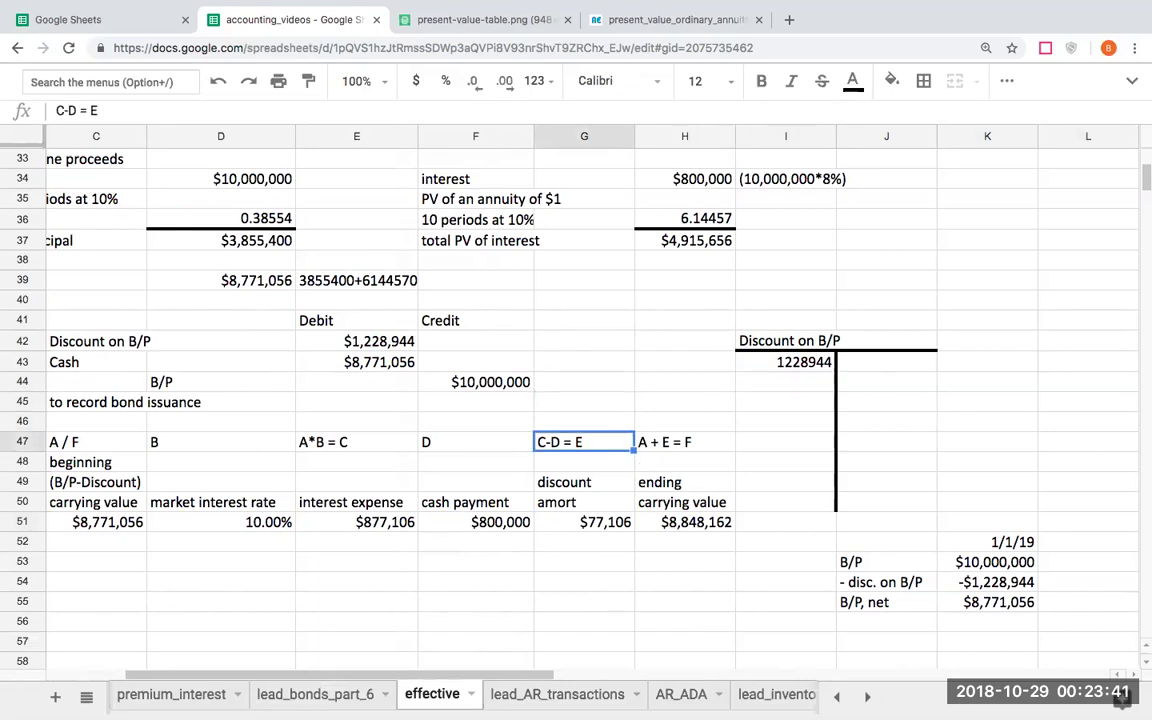
key(Right)
key(Right)
key(Down)
key(Up)
key(Up)
key(Up)
key(Right)
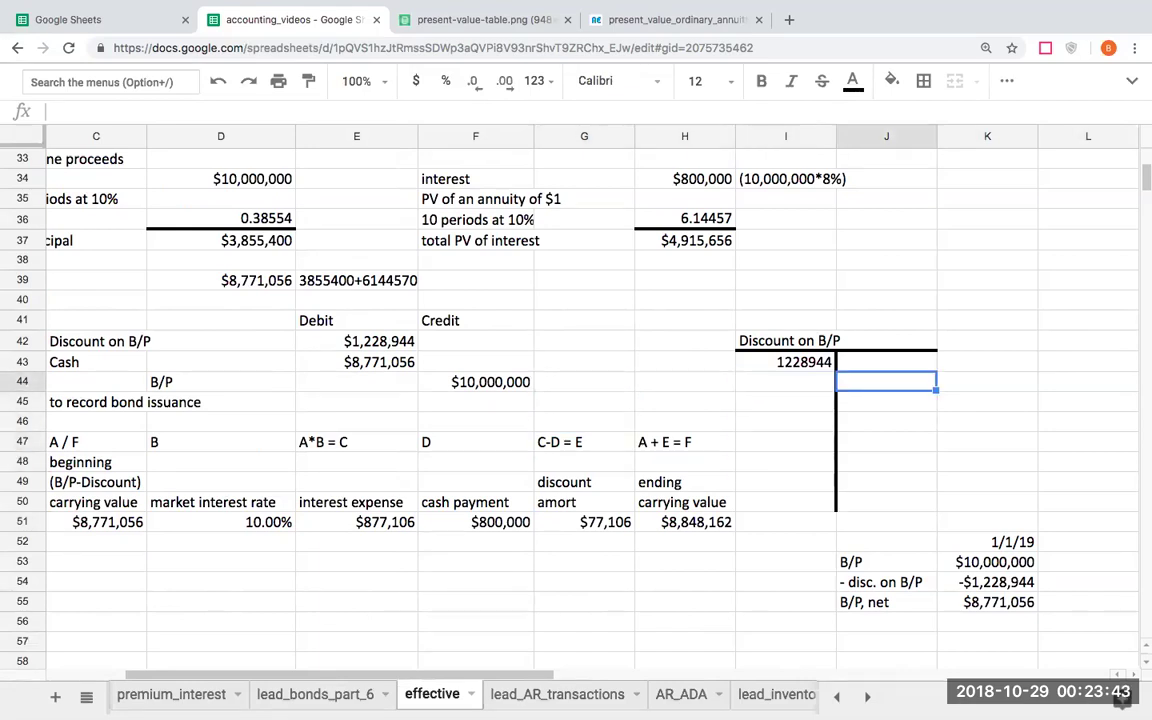
key(Right)
key(Down)
key(Down)
key(Down)
key(Down)
key(Down)
key(Down)
key(Down)
key(Right)
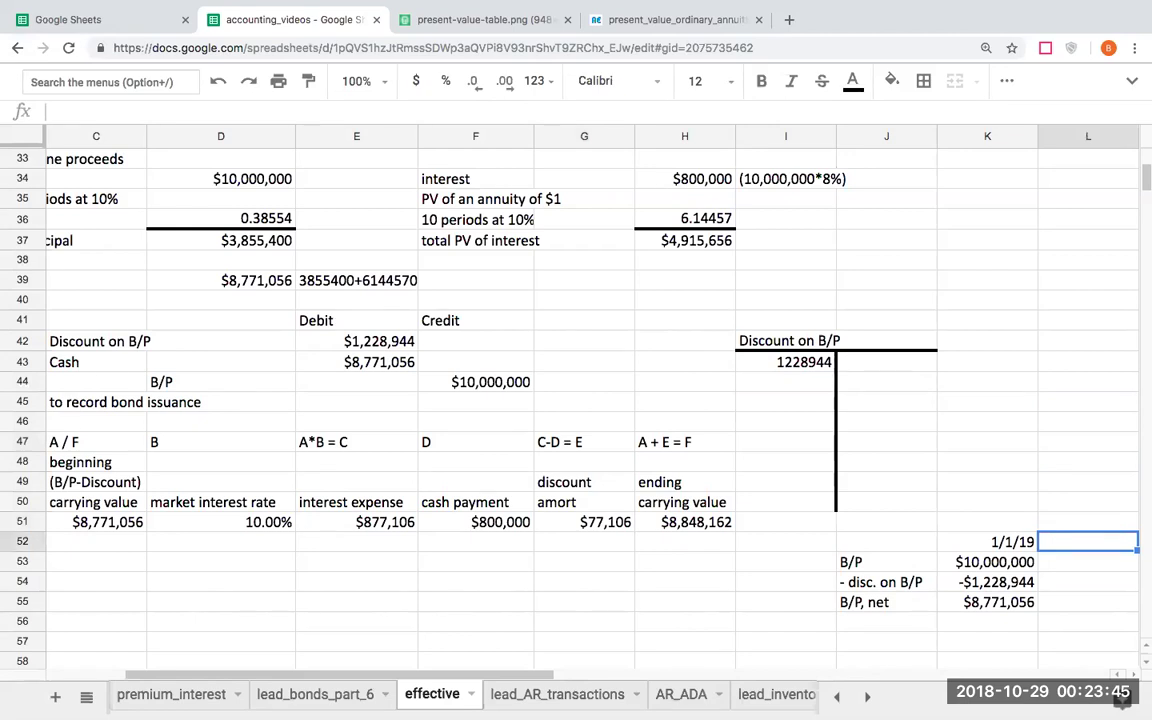
key(Down)
key(Down)
key(Up)
key(Left)
key(Left)
key(Left)
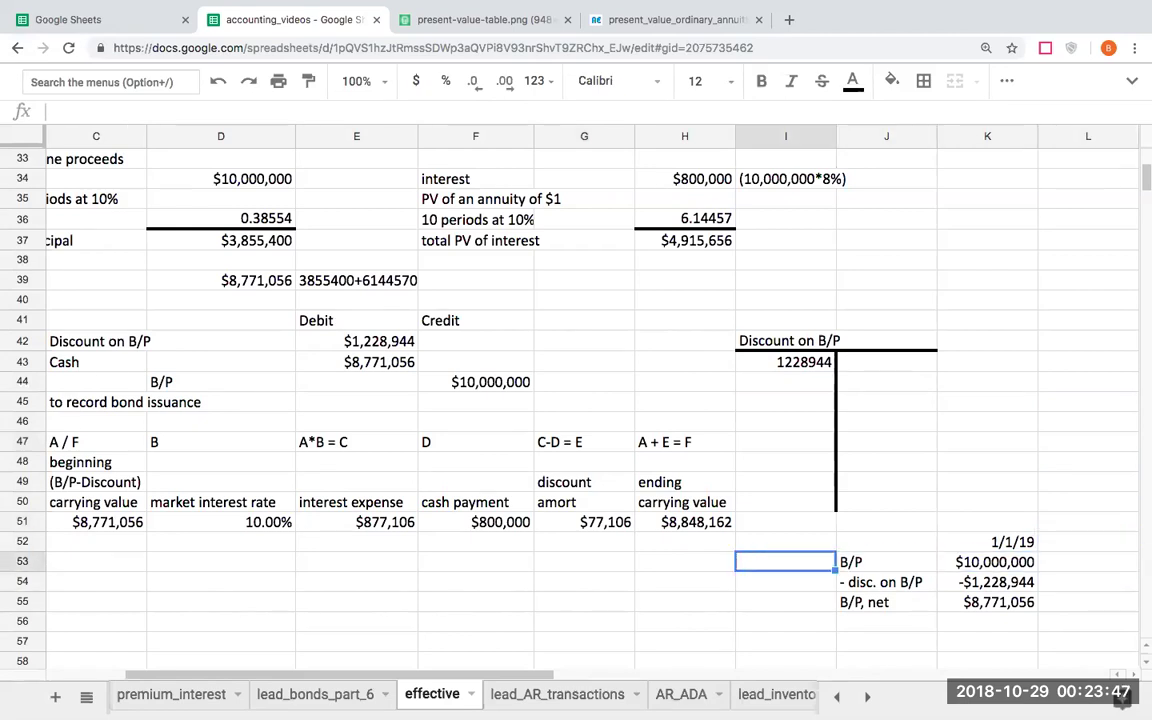
key(Up)
key(Left)
key(Up)
key(Right)
key(Right)
key(Right)
key(Down)
key(Down)
key(Down)
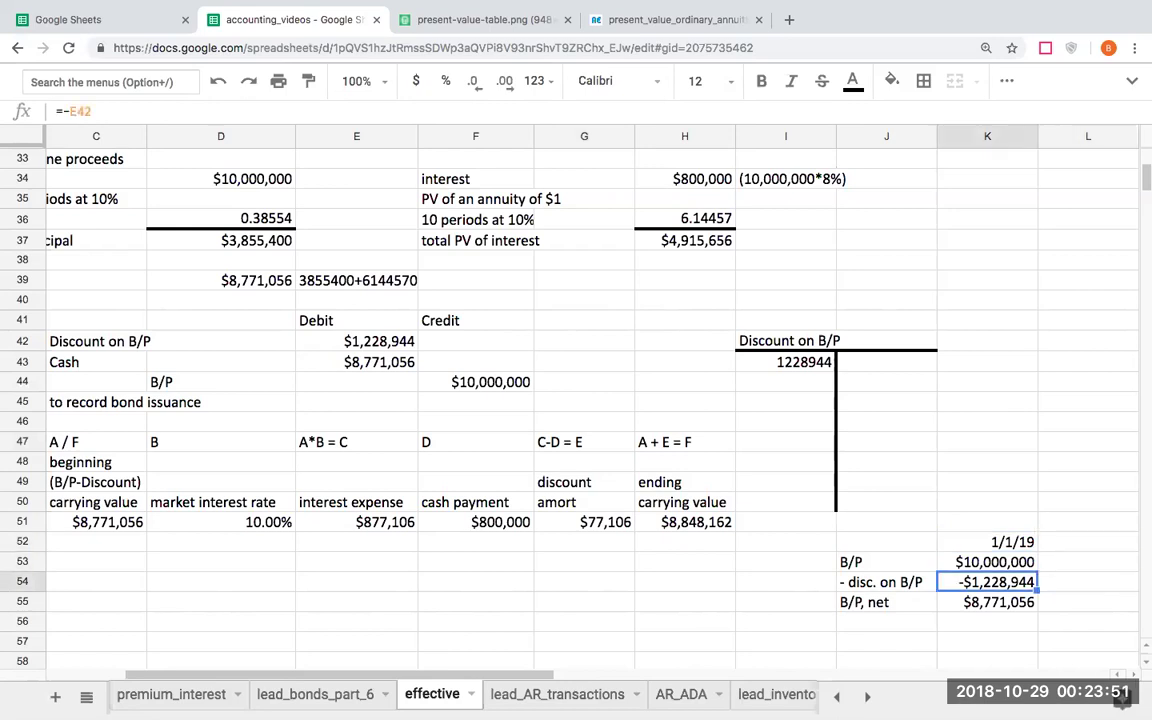
key(Right)
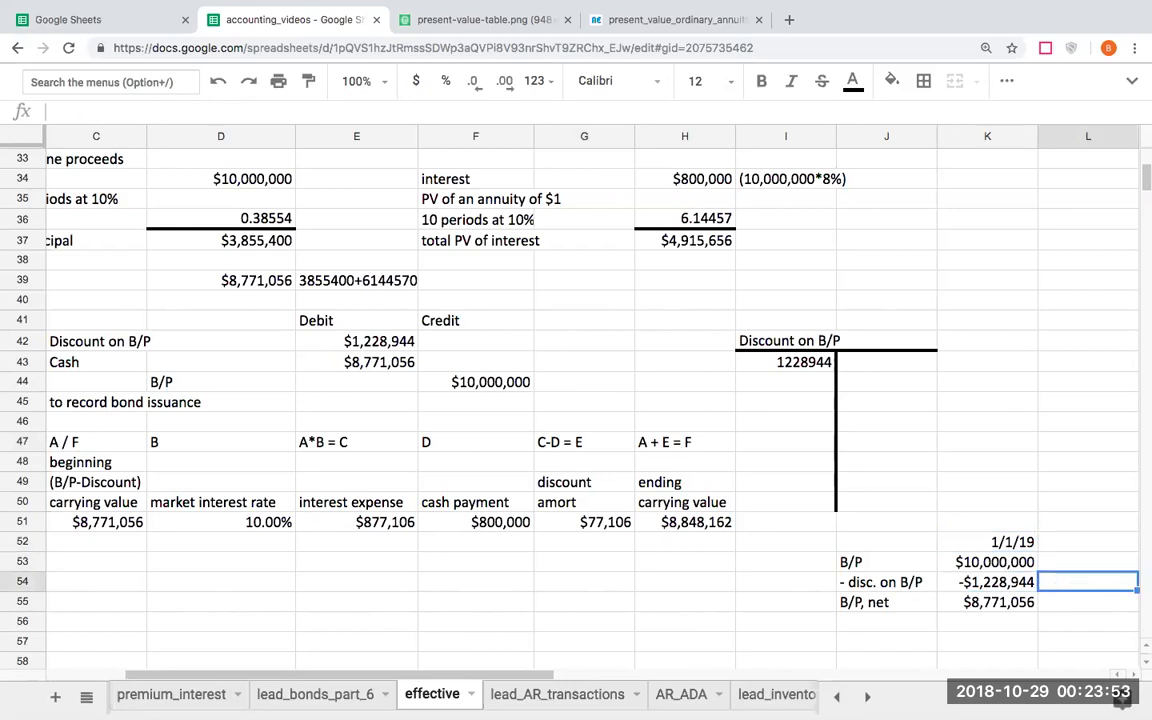
key(Up)
key(Left)
key(Left)
key(Left)
key(Left)
key(Up)
key(Up)
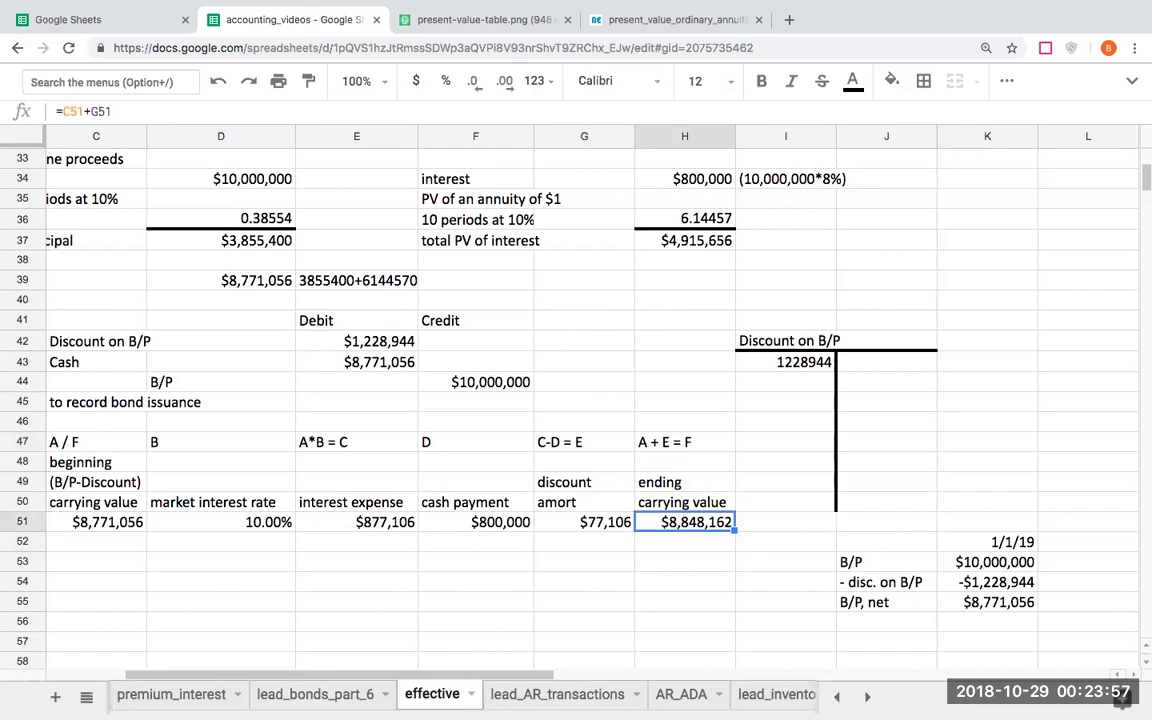
key(Right)
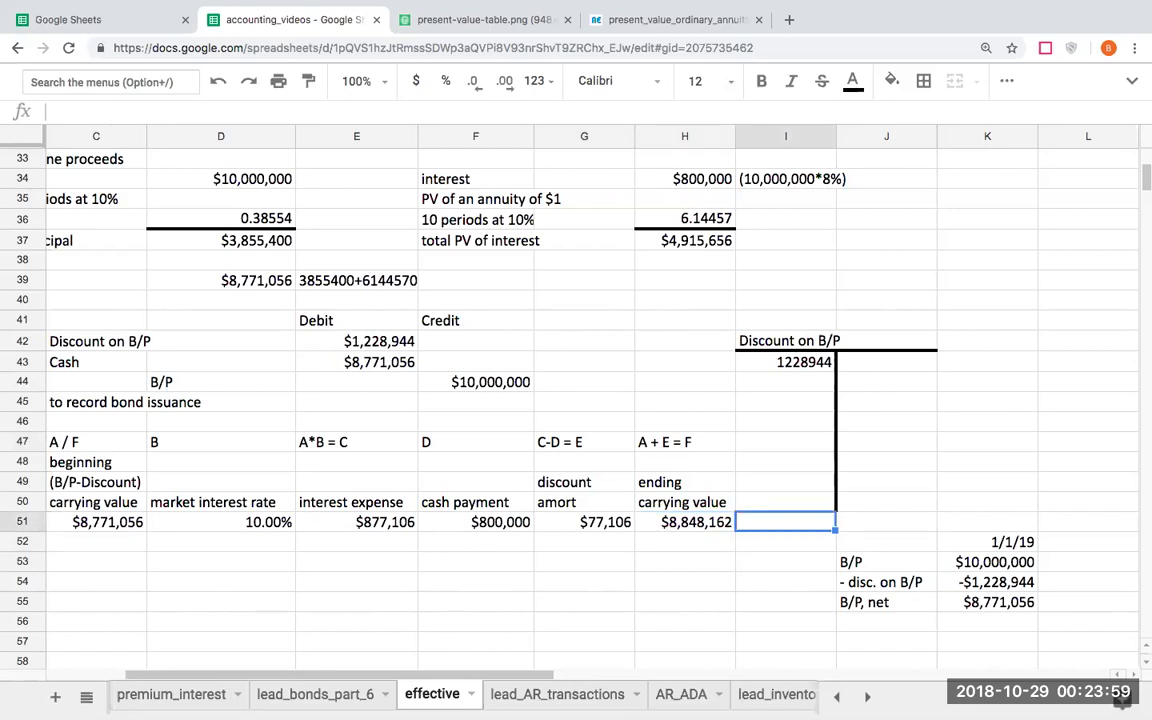
click(1030, 581)
key(Down)
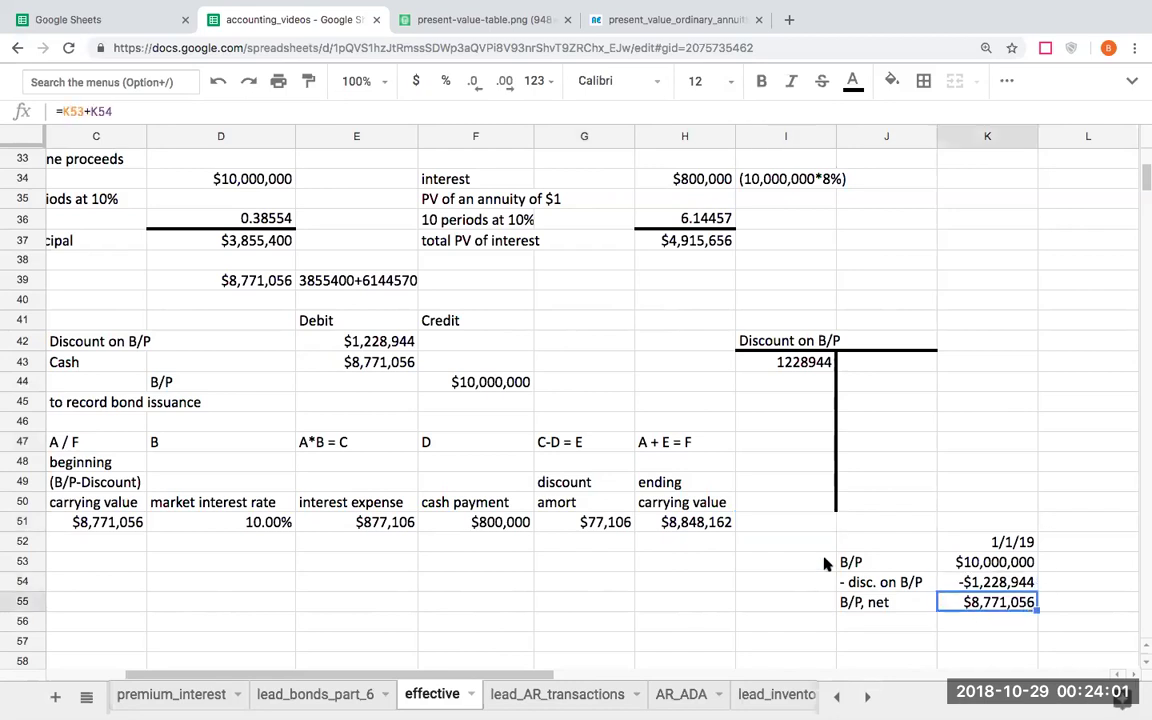
click(728, 522)
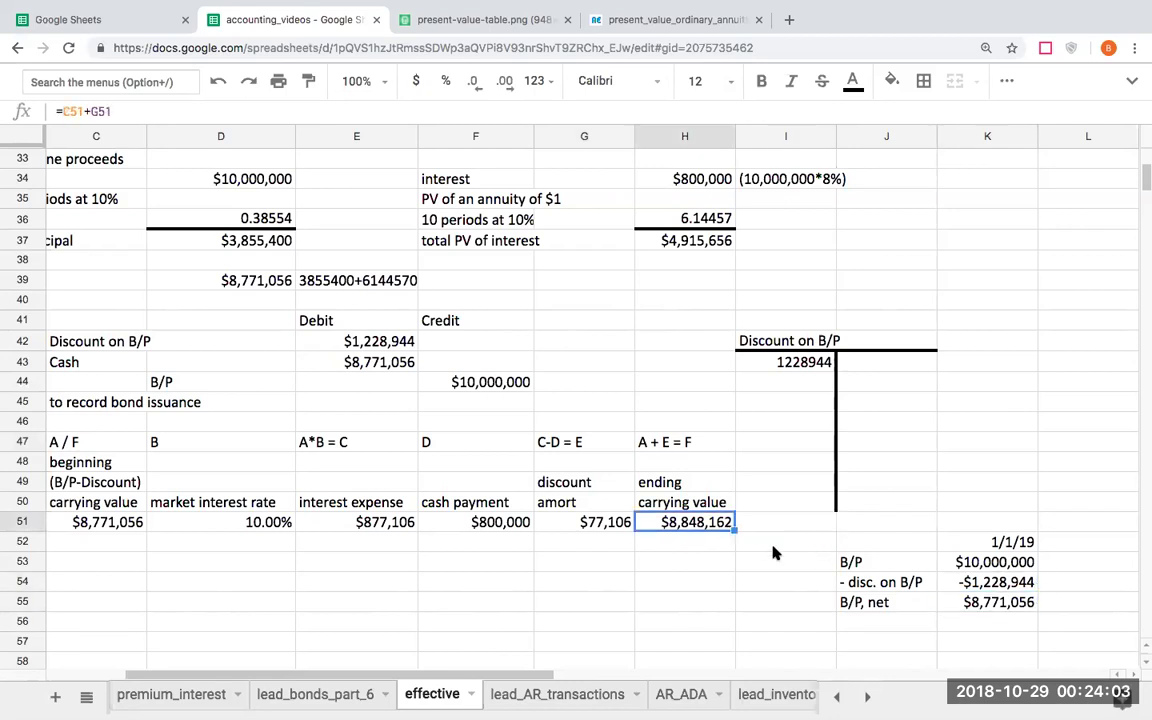
key(Down)
key(Left)
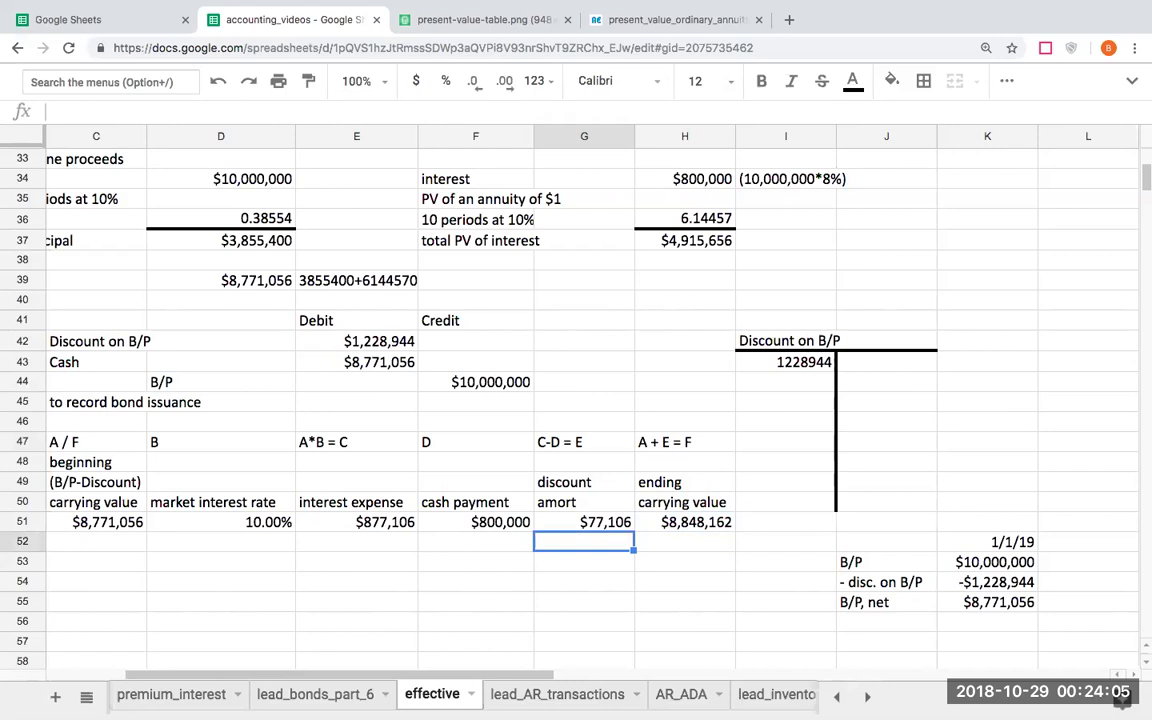
Link the 12/31/20 beginning carrying value to the prior year's ending value, $8,848,162.
key(Left)
key(Left)
key(Left)
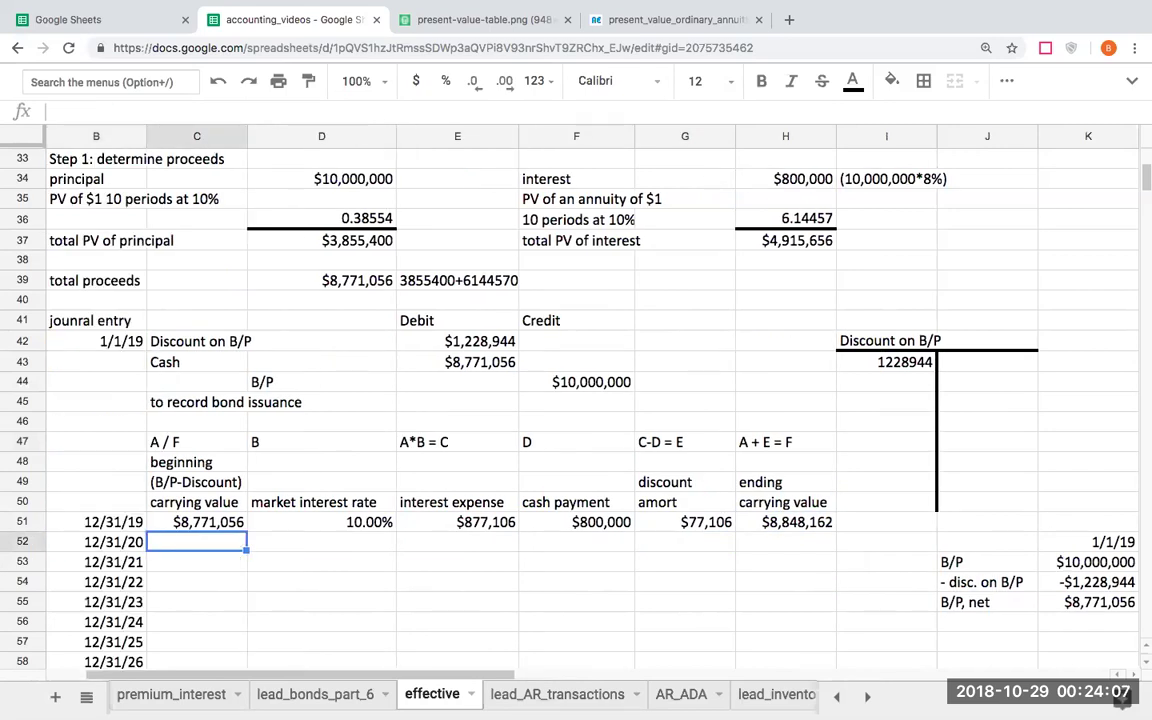
text(+)
key(Up)
key(Right)
key(Right)
Copy the 10.00% market interest rate into the 12/31/20 row.
key(Right)
key(Right)
key(Right)
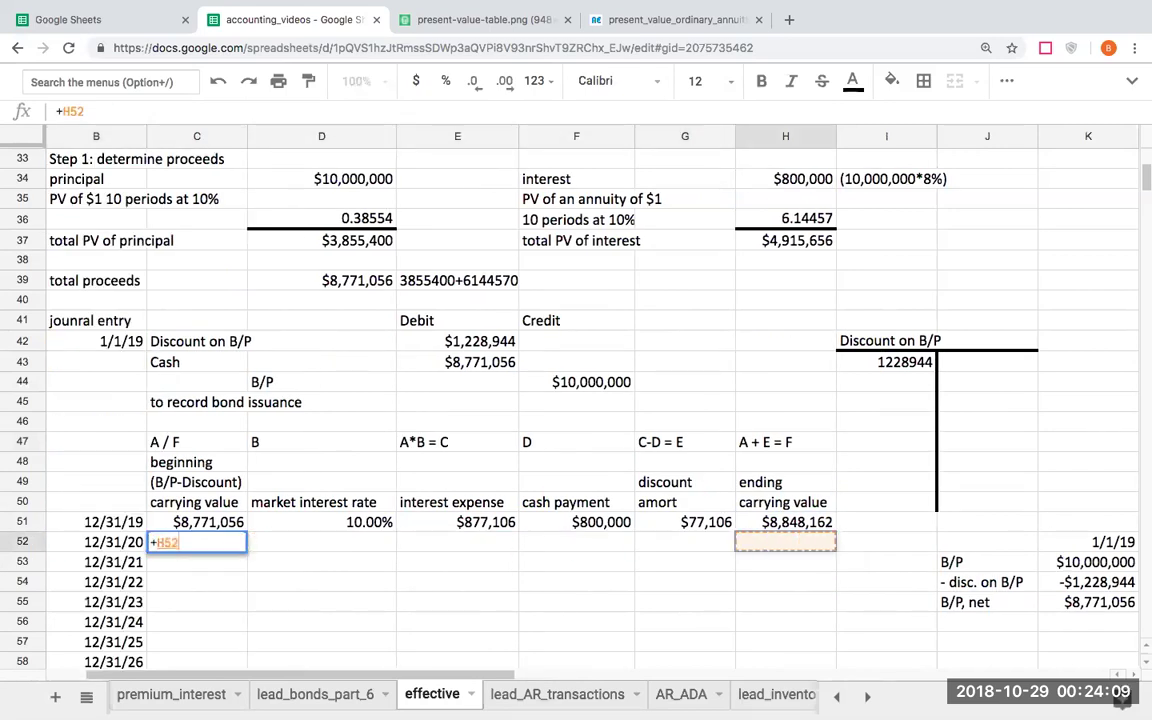
key(Return)
key(Up)
Copy the interest expense formula down to give 12/31/20 interest of $884,816.
key(Right)
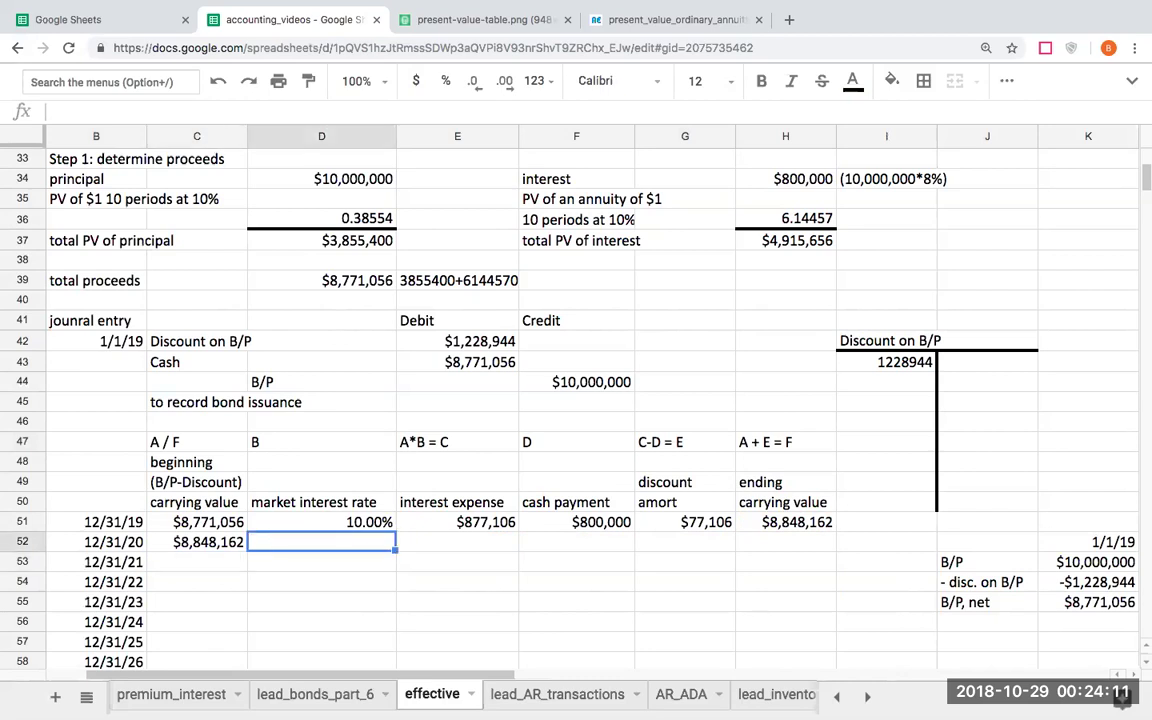
key(Up)
key(ctrl+c)
key(Down)
key(ctrl+v)
key(Right)
key(Up)
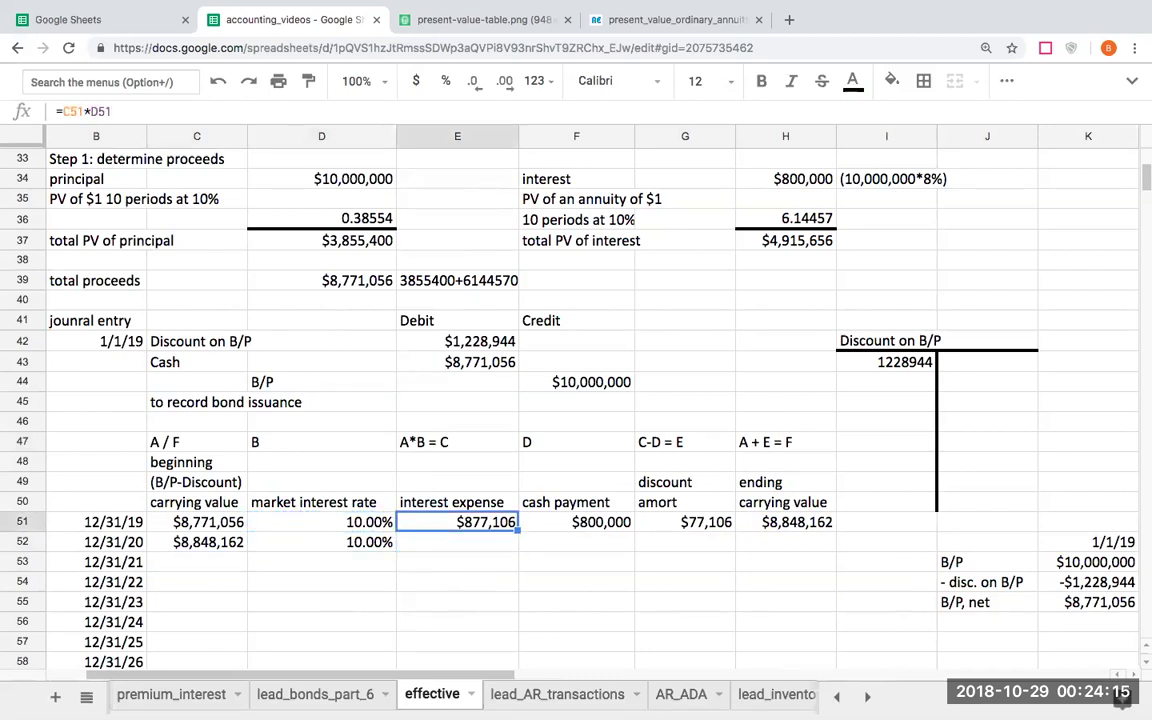
key(ctrl+c)
key(Down)
key(ctrl+v)
Set the 12/31/20 cash payment equal to the prior year's cash payment.
key(Left)
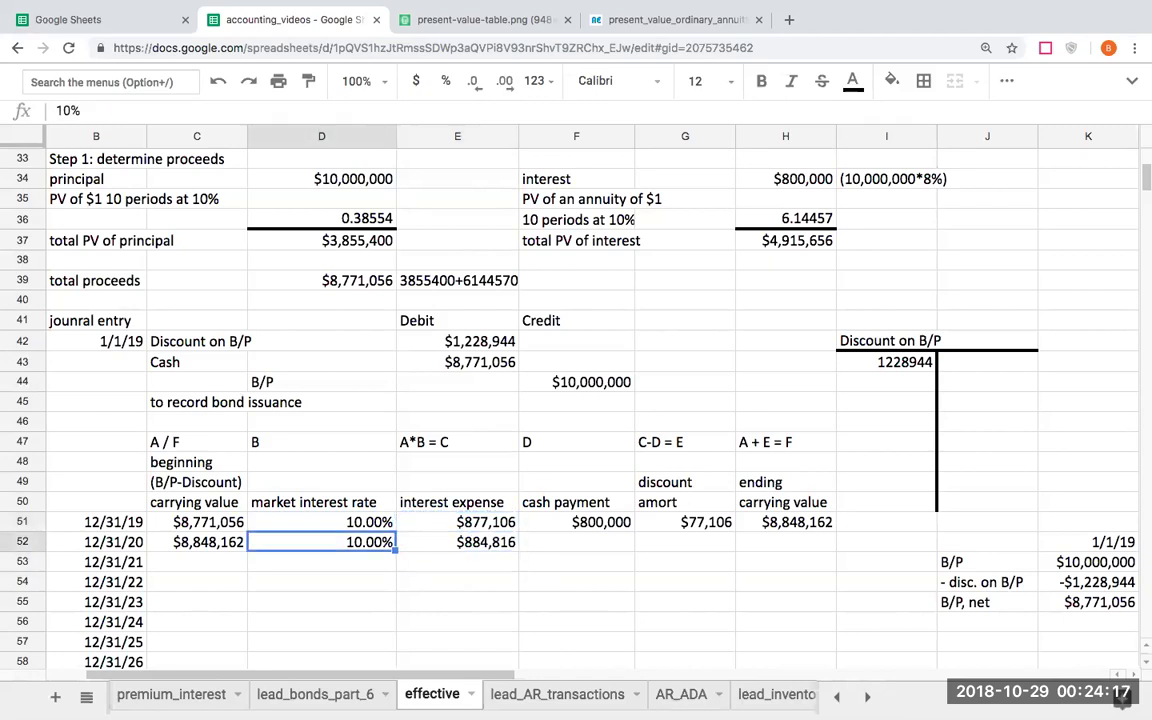
key(Left)
key(Right)
key(Right)
key(Right)
key(Up)
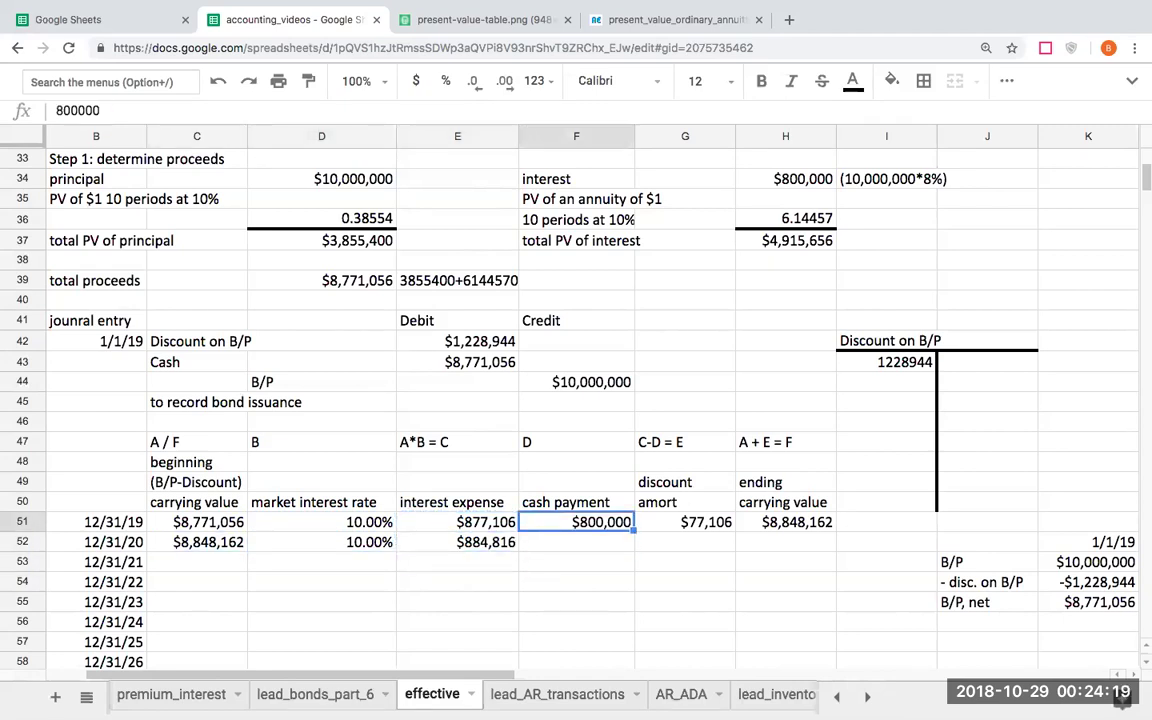
key(Down)
text(+)
key(Up)
key(Return)
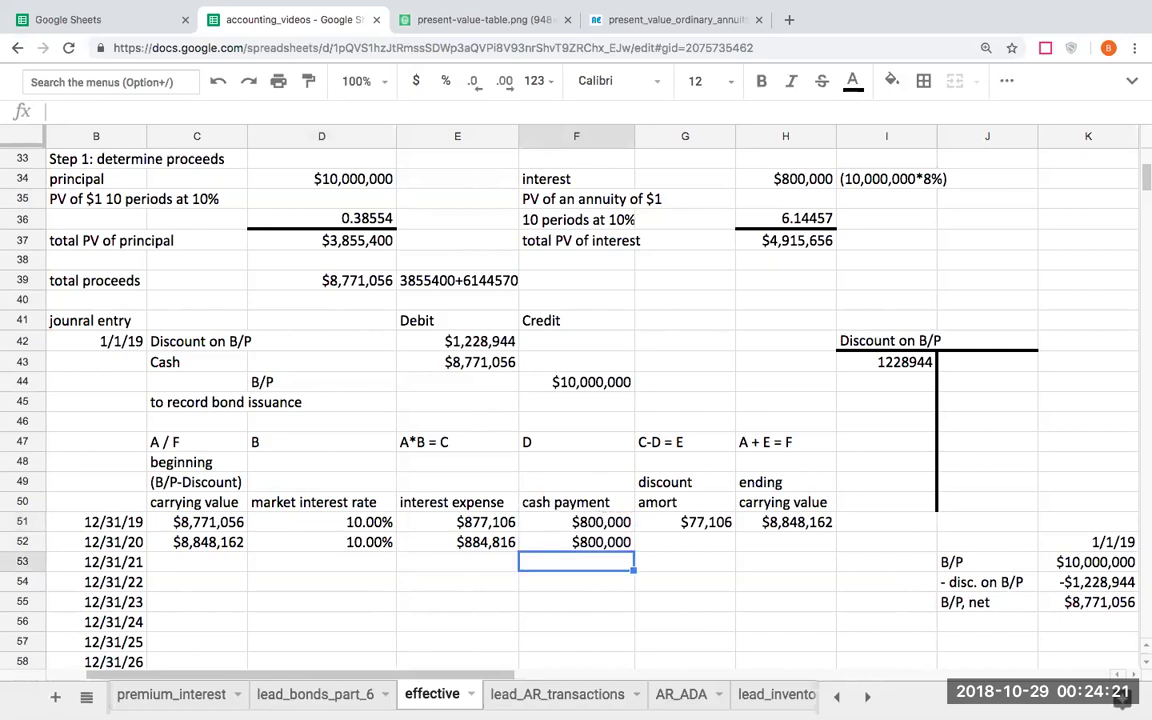
Copy the amortization formula down to give 12/31/20 amortization of $84,816.
key(Right)
key(Up)
key(Up)
key(ctrl+c)
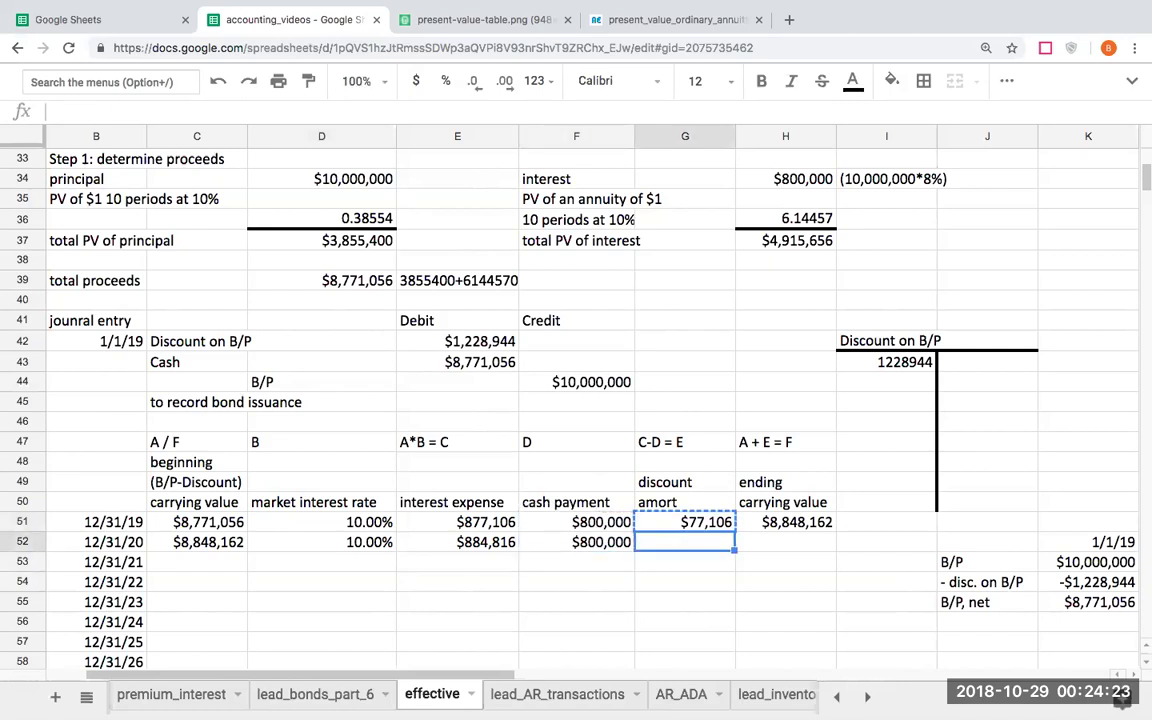
key(Down)
key(ctrl+v)
Copy the ending carrying value formula to H52, giving $8,932,978.
key(Right)
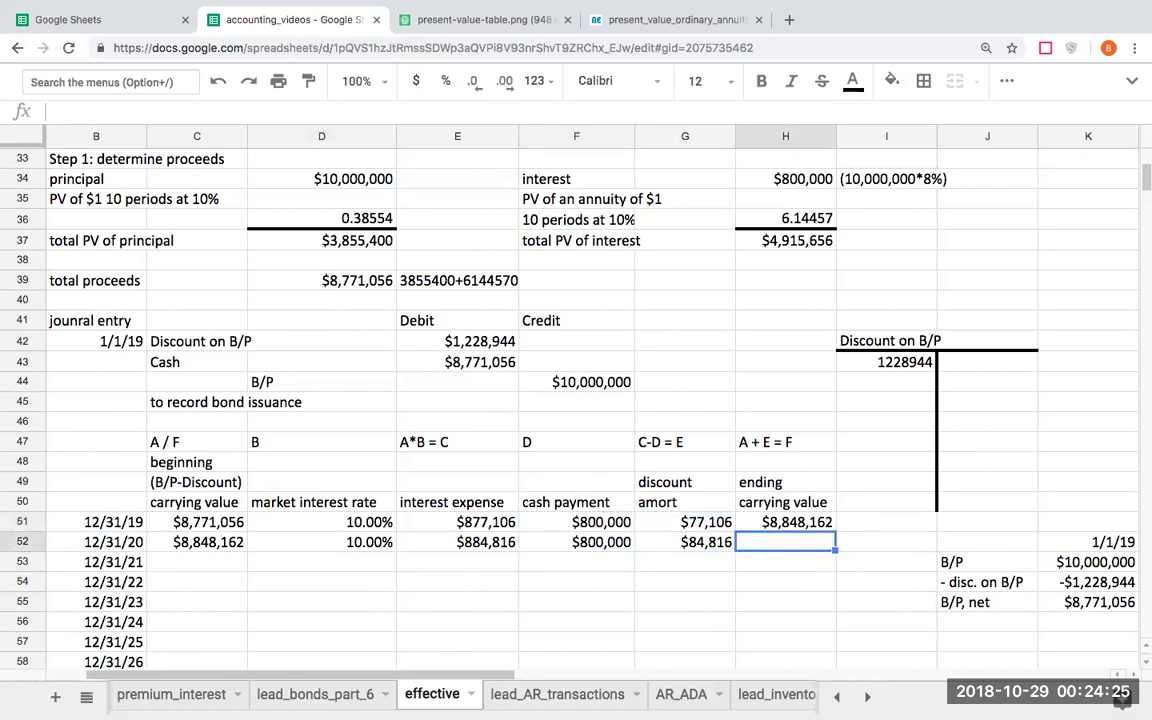
key(Up)
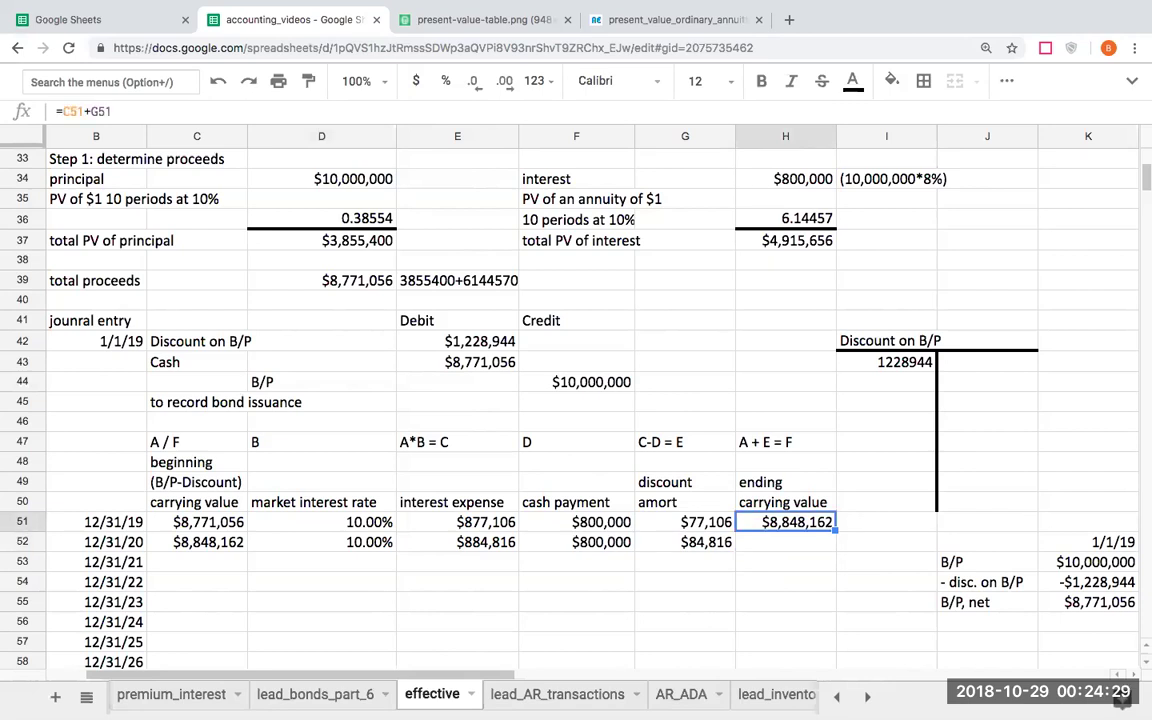
key(Down)
key(Left)
key(Left)
key(Left)
key(Left)
key(Left)
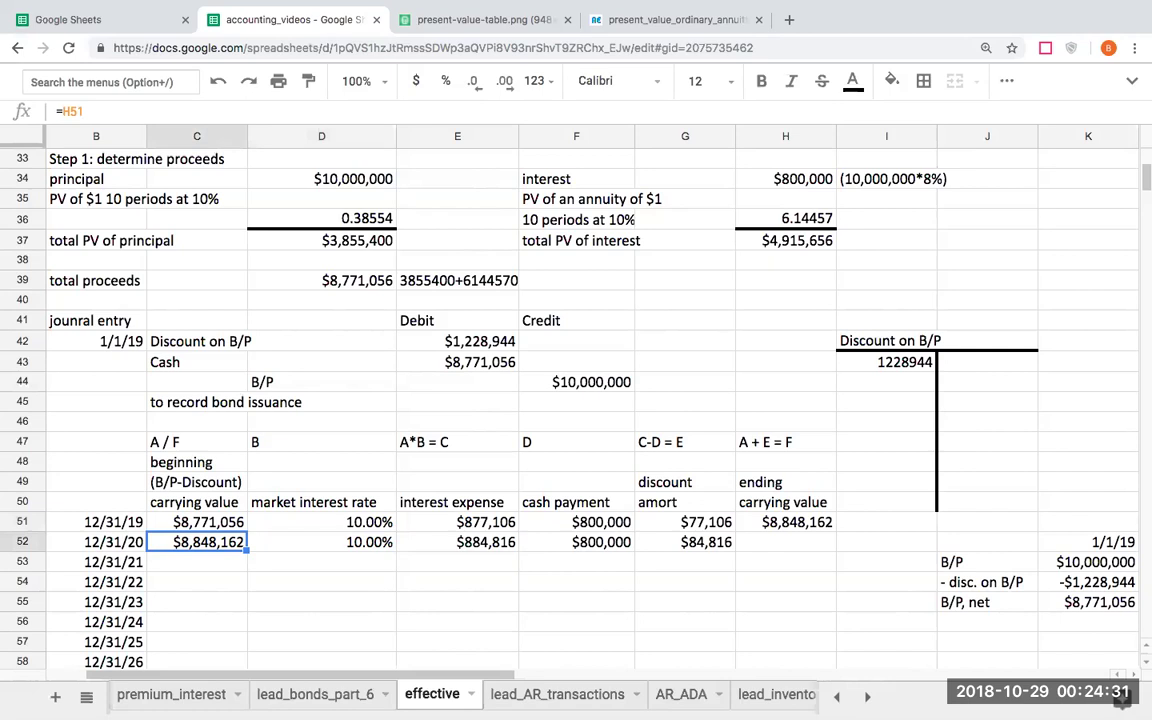
key(Right)
key(Right)
key(Right)
key(Right)
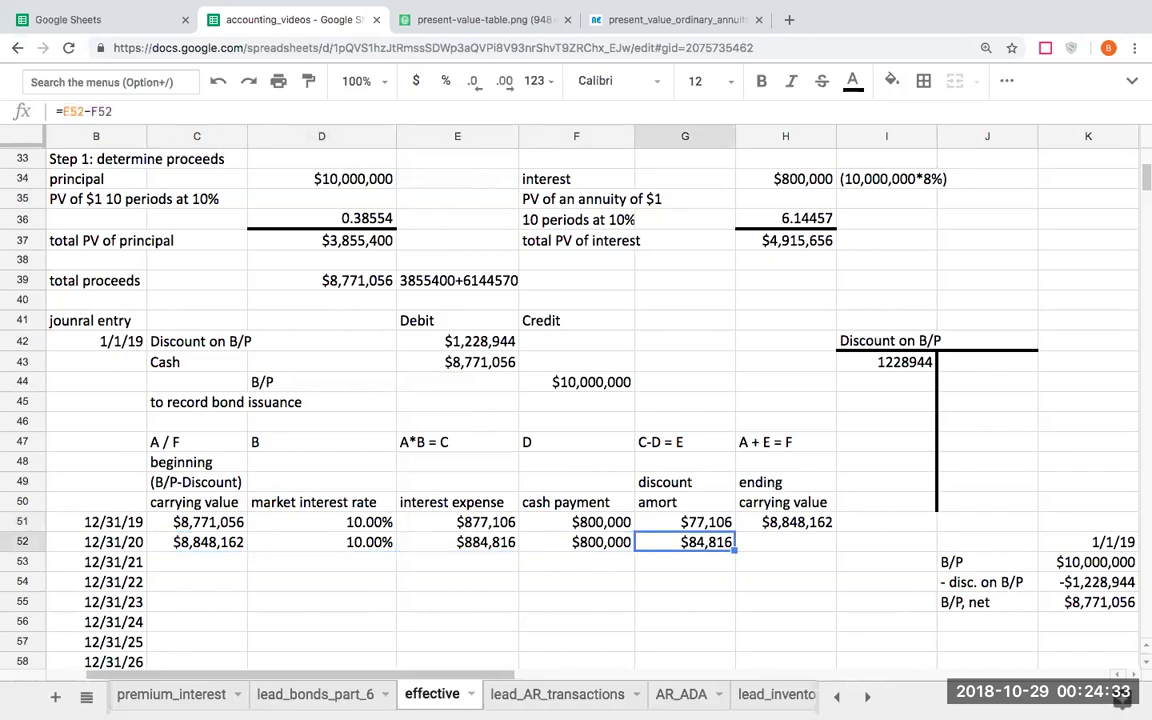
key(Up)
key(Right)
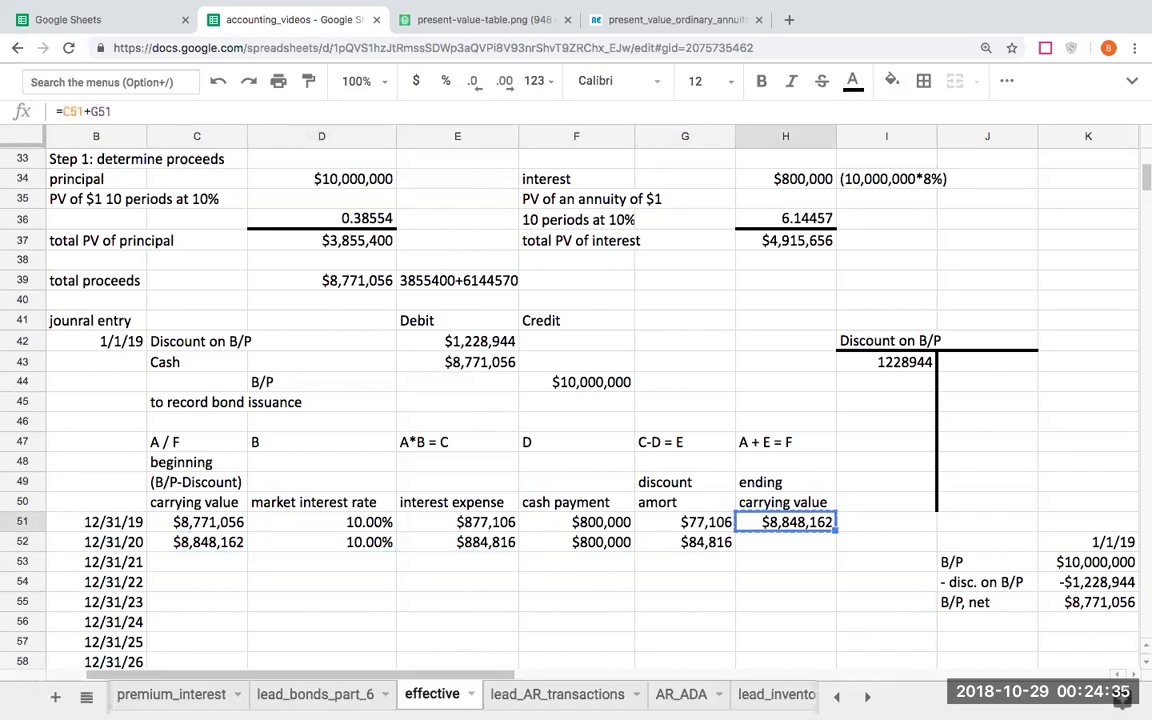
key(ctrl+c)
key(Down)
key(ctrl+v)
key(Down)
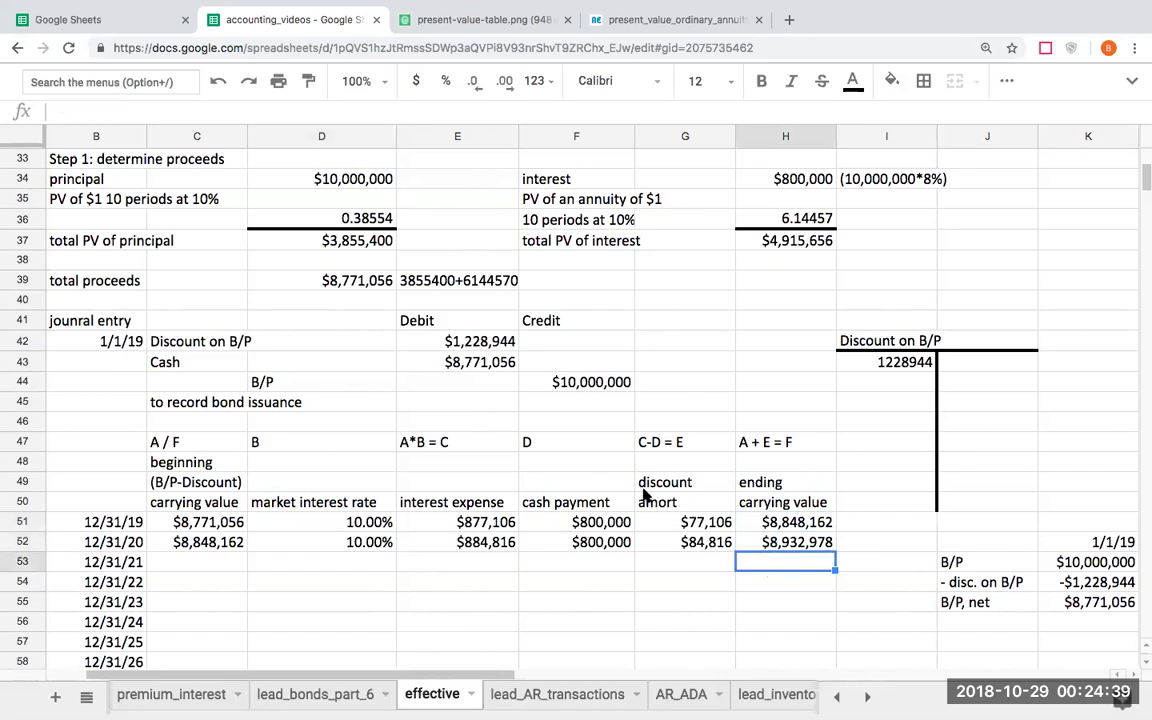
scroll(630, 430, down, 1)
scroll(620, 372, down, 2)
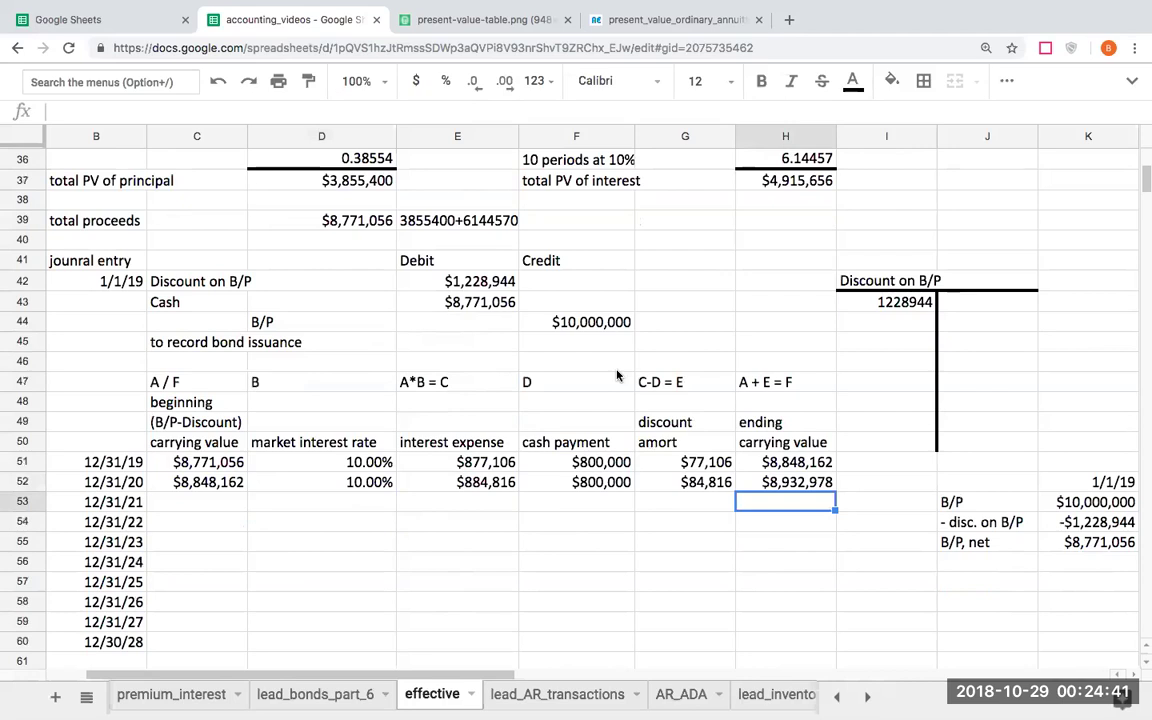
Copy the 12/31/20 row of formulas (C52:H52) down into the 12/31/21 row.
scroll(617, 375, up, 5)
scroll(600, 373, up, 5)
scroll(596, 373, up, 3)
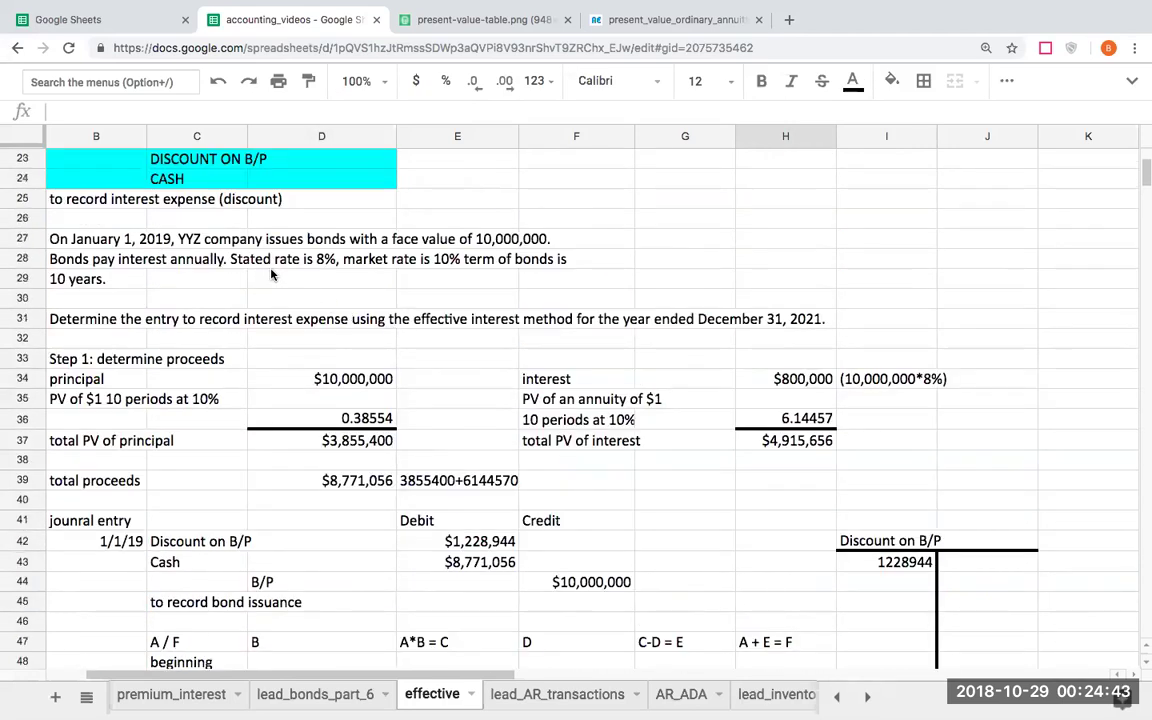
scroll(270, 275, up, 2)
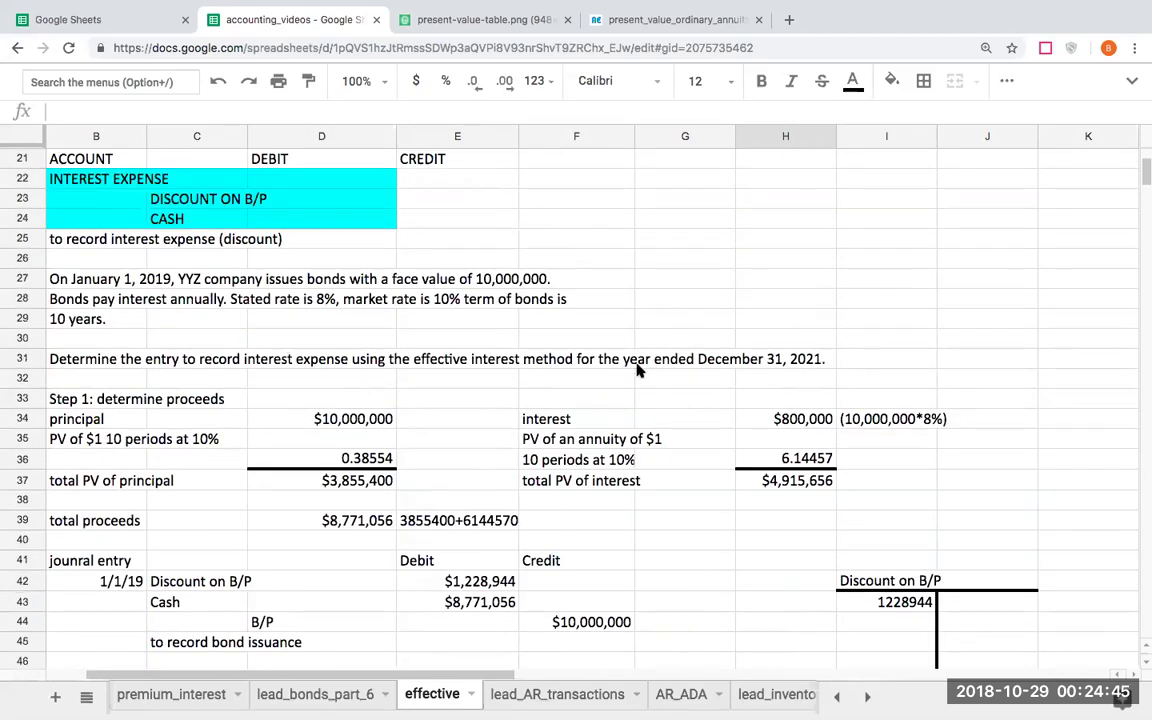
scroll(634, 370, down, 3)
scroll(628, 372, down, 4)
scroll(624, 371, down, 2)
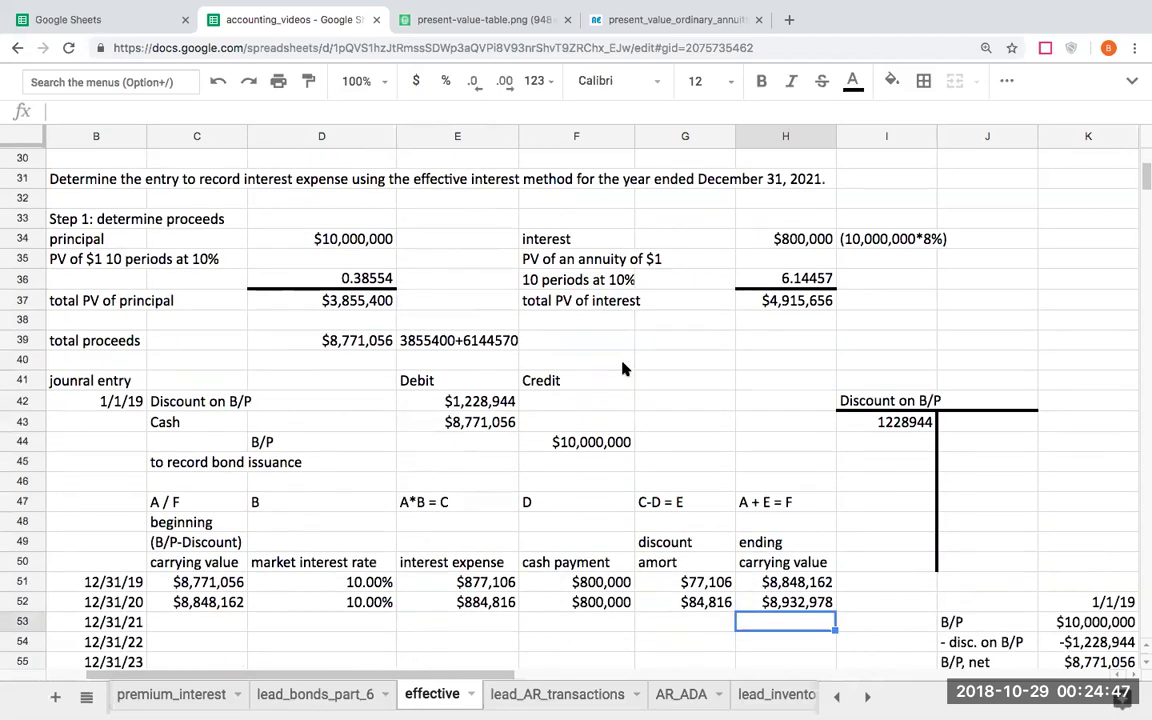
scroll(622, 370, down, 4)
click(258, 562)
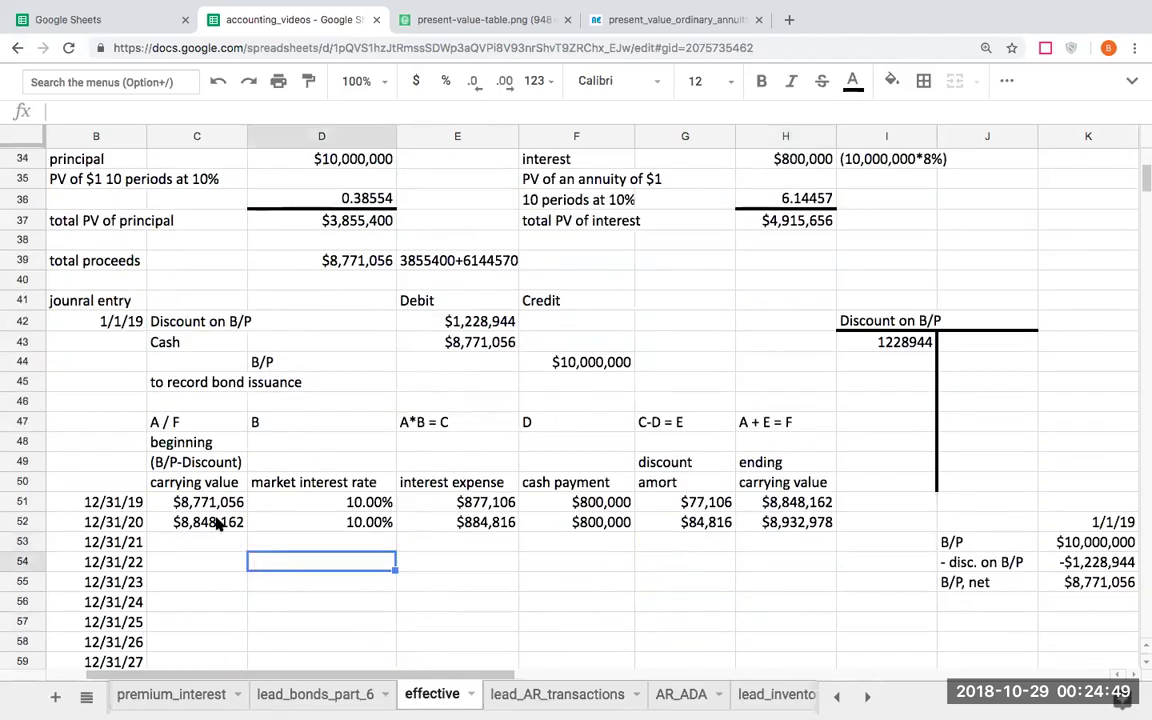
drag(216, 524, 783, 532)
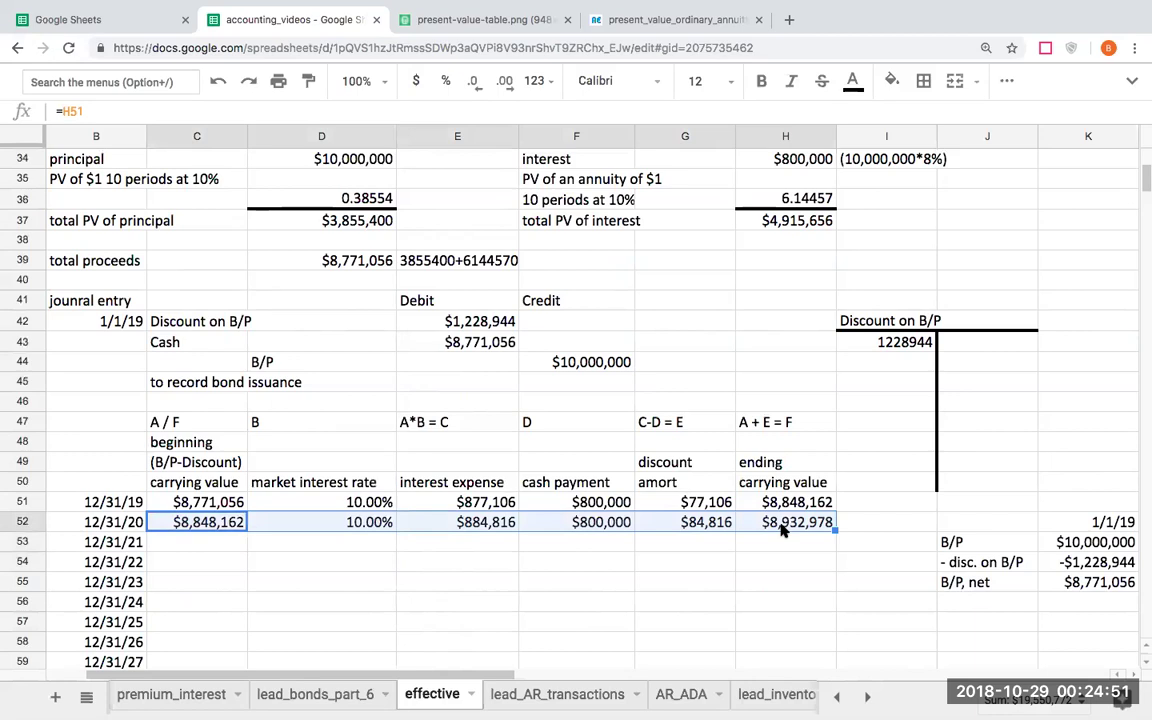
key(ctrl+c)
key(Down)
key(ctrl+v)
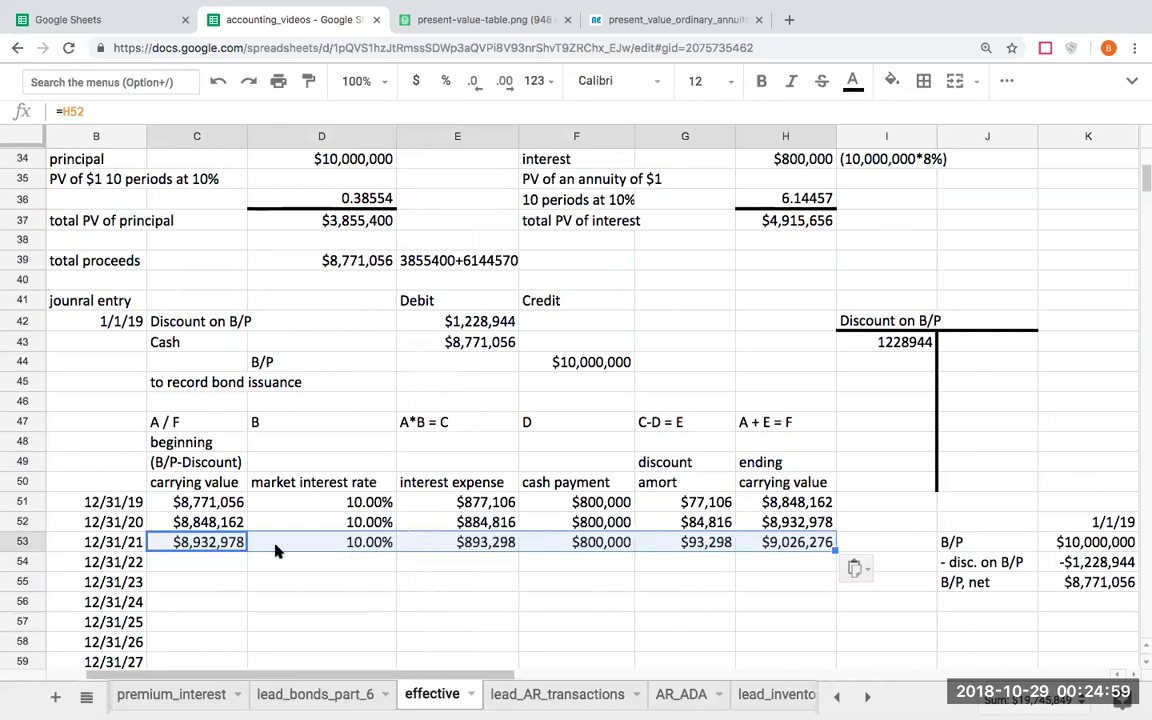
Check the pasted 12/31/21 interest rate, beginning value and interest expense formulas.
click(275, 545)
click(226, 545)
click(455, 548)
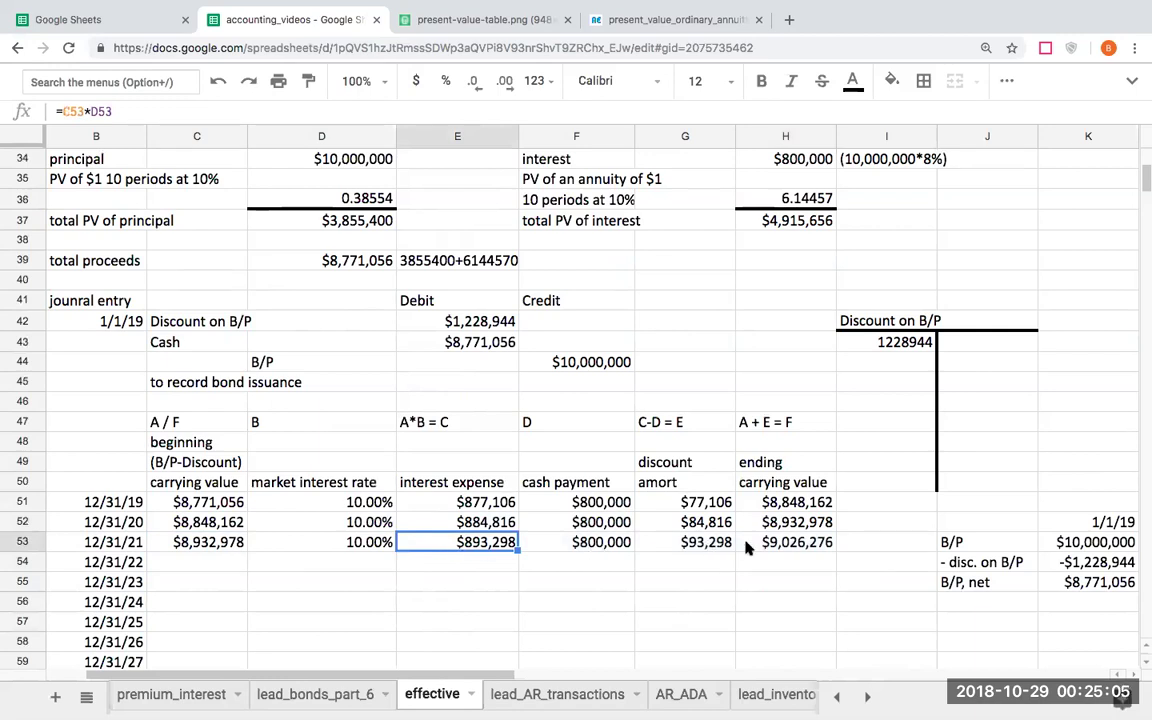
Date the opening Discount on B/P balance 1/1/19.
click(956, 348)
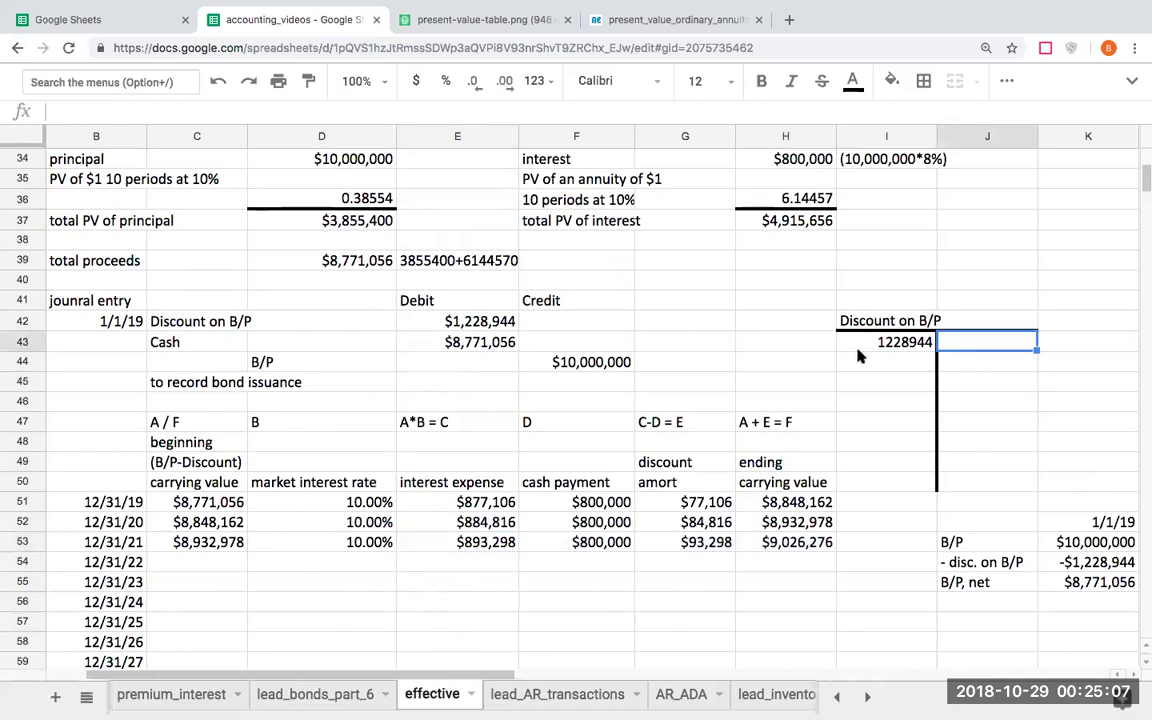
click(809, 350)
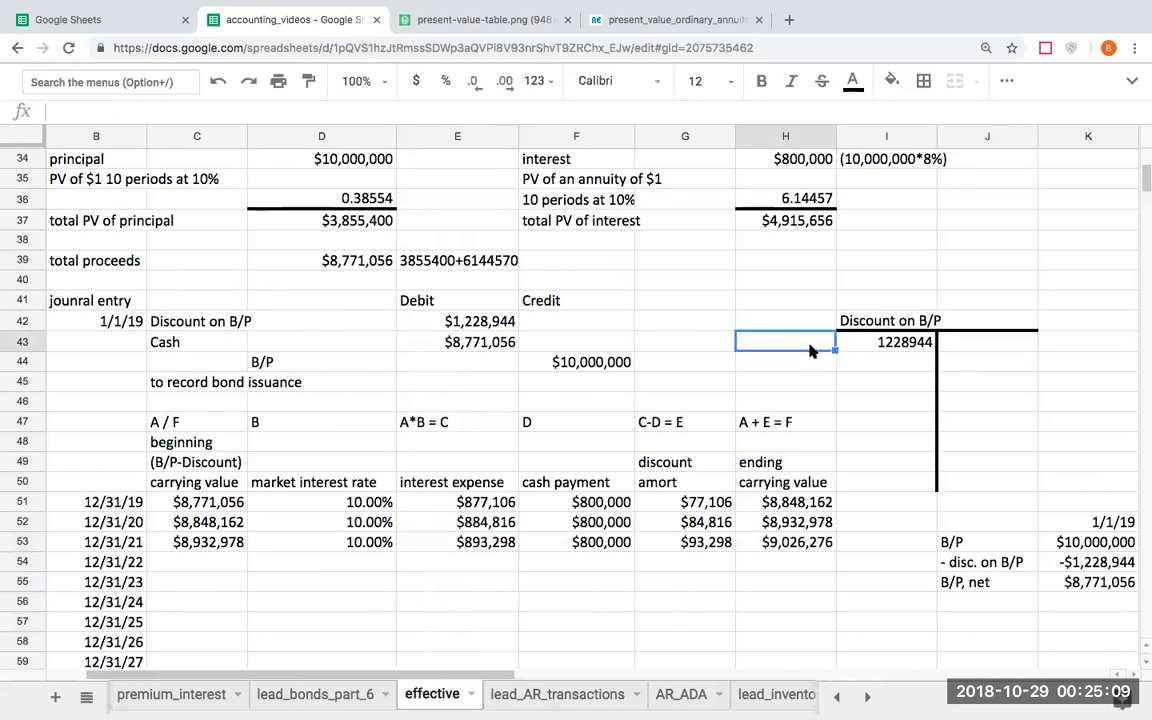
text(1/1/19)
key(Return)
Post the $77,106 and $84,816 amortization credits to Discount on B/P.
key(Right)
key(Right)
text(+)
key(Left)
key(Left)
key(Left)
key(Down)
key(Down)
key(Down)
key(Down)
key(Down)
key(Down)
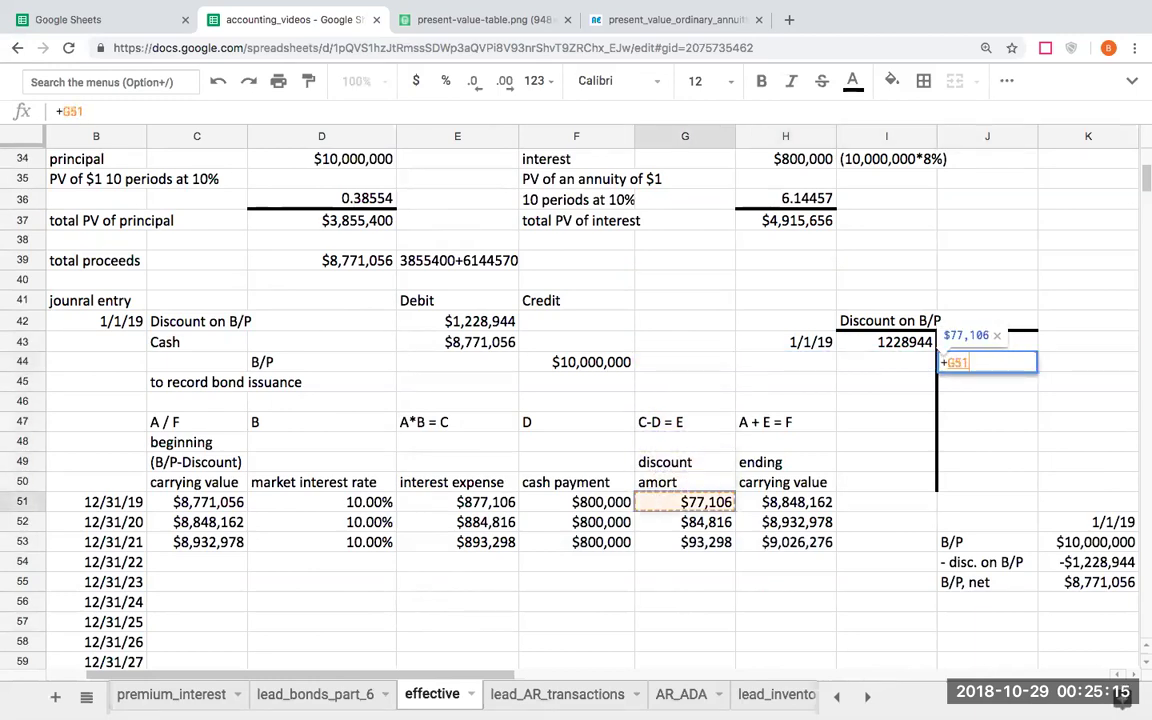
key(Return)
text(+)
key(Left)
key(Left)
key(Down)
key(Down)
key(Down)
key(Down)
Post the $93,298 12/31/21 amortization credit to Discount on B/P.
key(Down)
key(Down)
key(Left)
key(Return)
text(+)
key(Left)
key(Left)
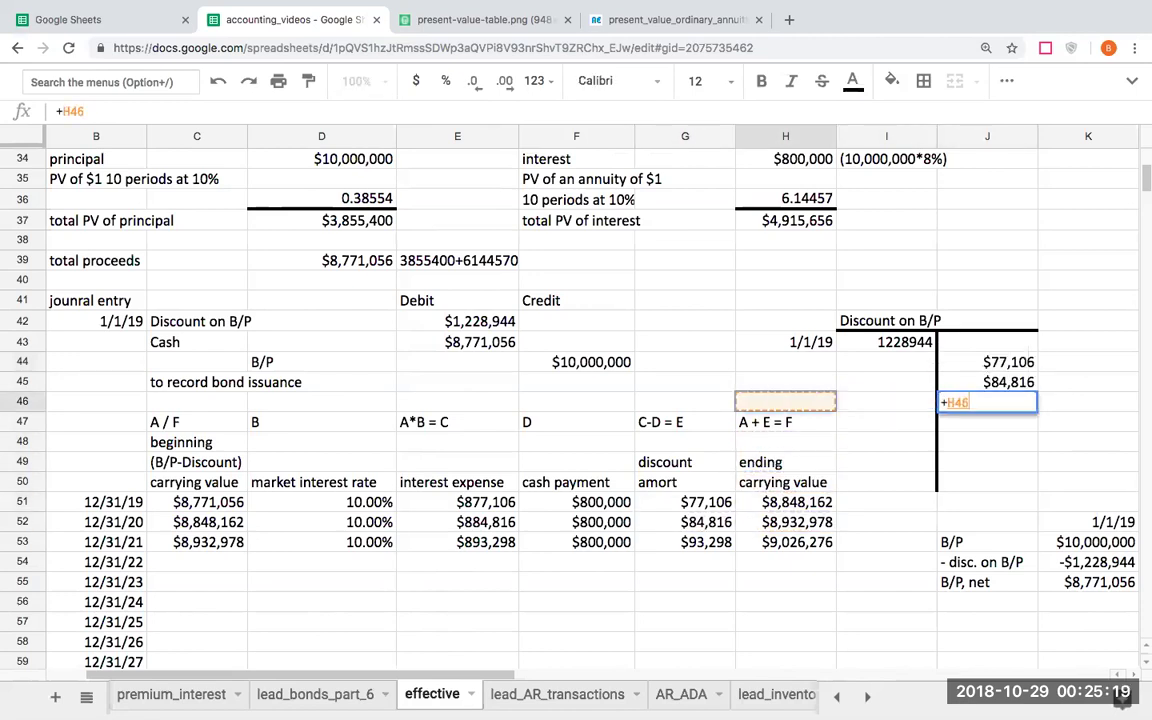
key(Down)
key(Down)
key(Down)
key(Down)
key(Down)
key(Down)
key(Down)
key(Left)
key(Return)
key(Up)
key(Up)
key(Up)
key(Left)
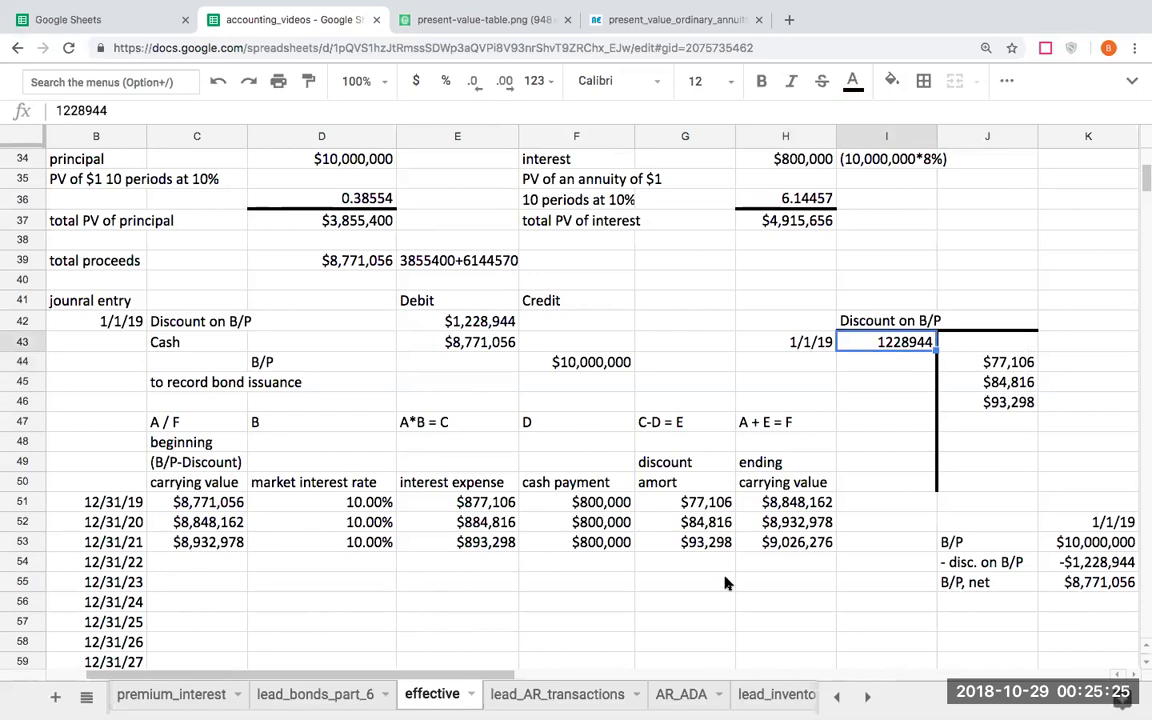
Copy the 12/31/21 row formulas into 12/31/22 through 12/30/28, ending at $9,999,921.
click(770, 541)
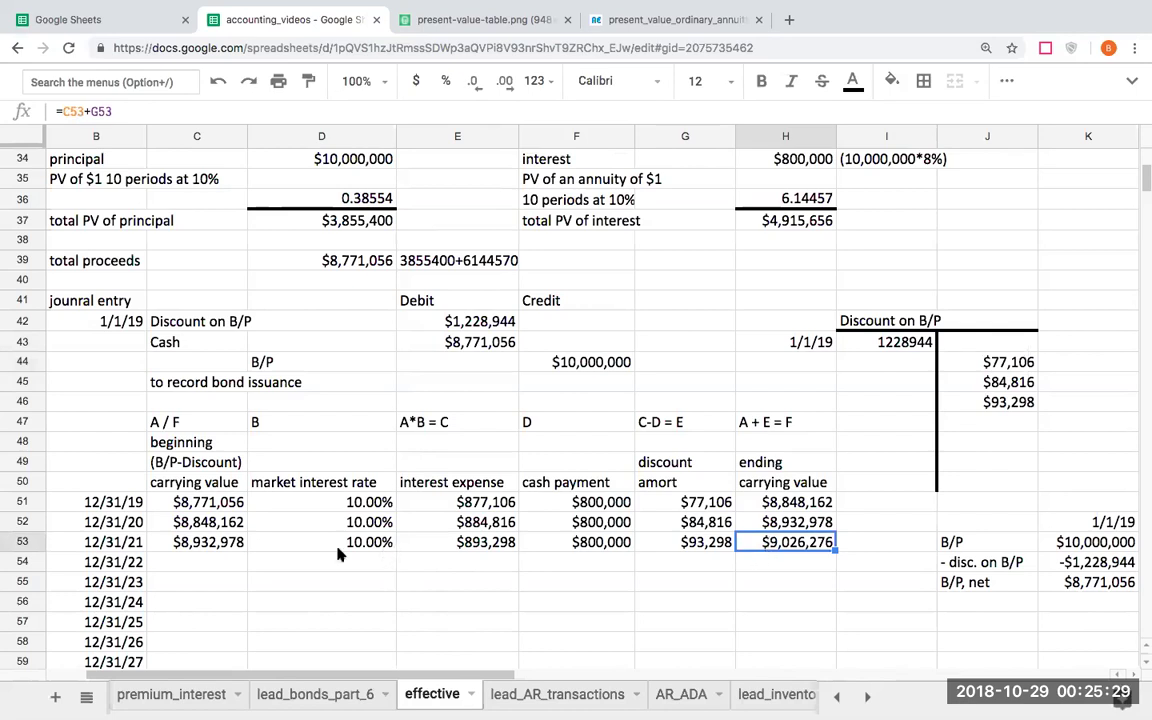
click(207, 543)
shift+click(768, 550)
key(ctrl+c)
scroll(309, 522, down, 2)
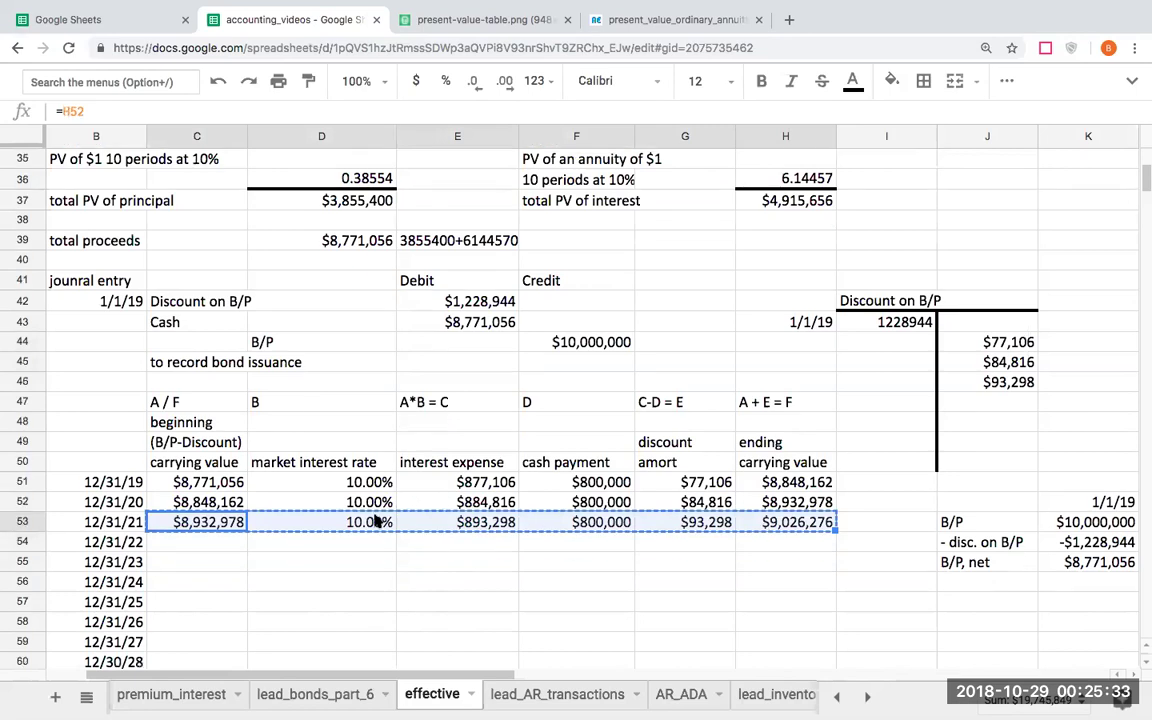
drag(222, 522, 196, 642)
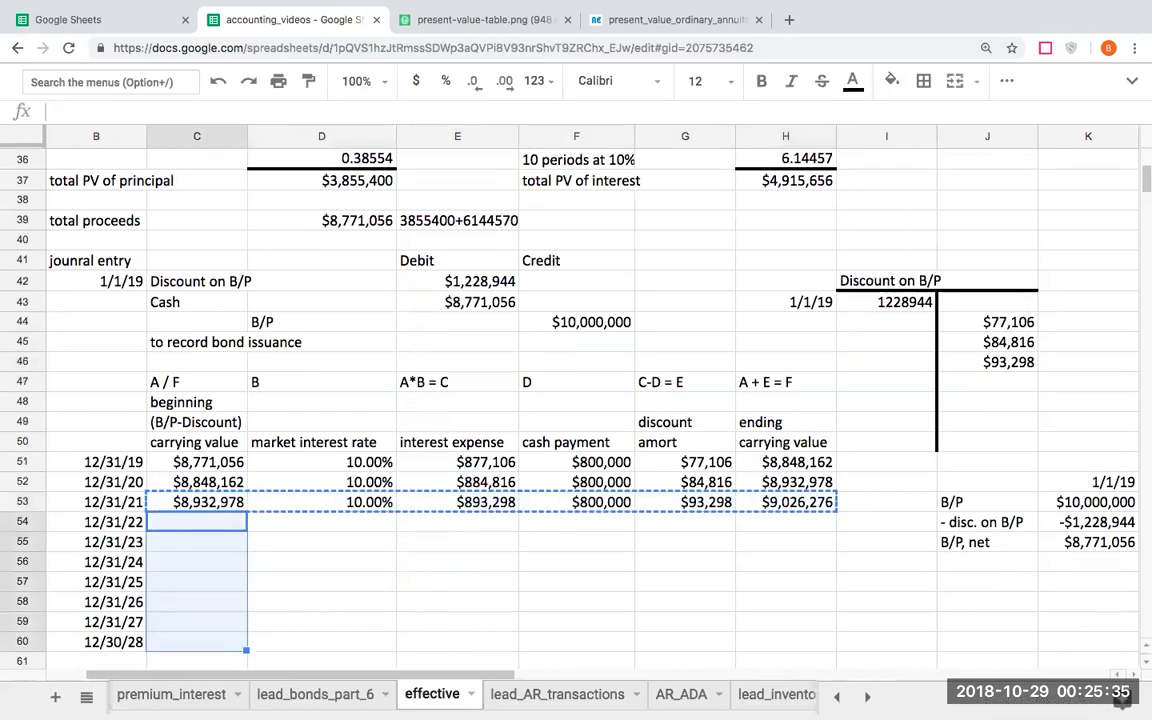
key(ctrl+v)
click(805, 642)
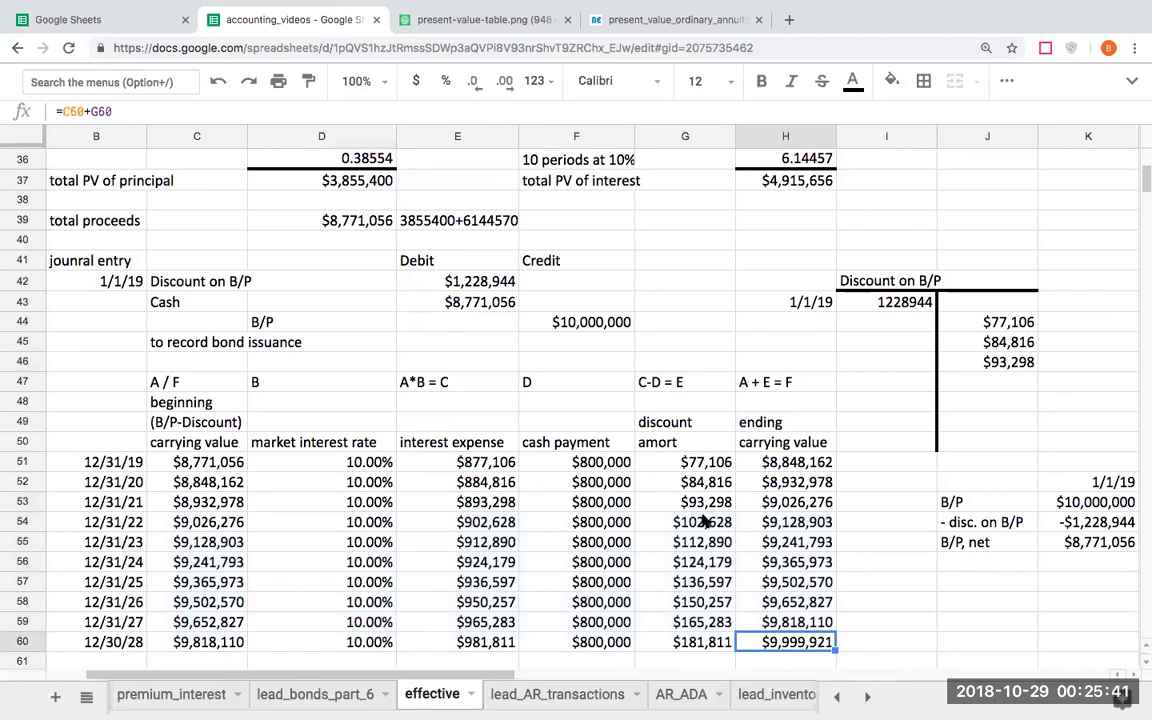
scroll(725, 528, down, 1)
scroll(725, 528, down, 2)
scroll(740, 540, down, 2)
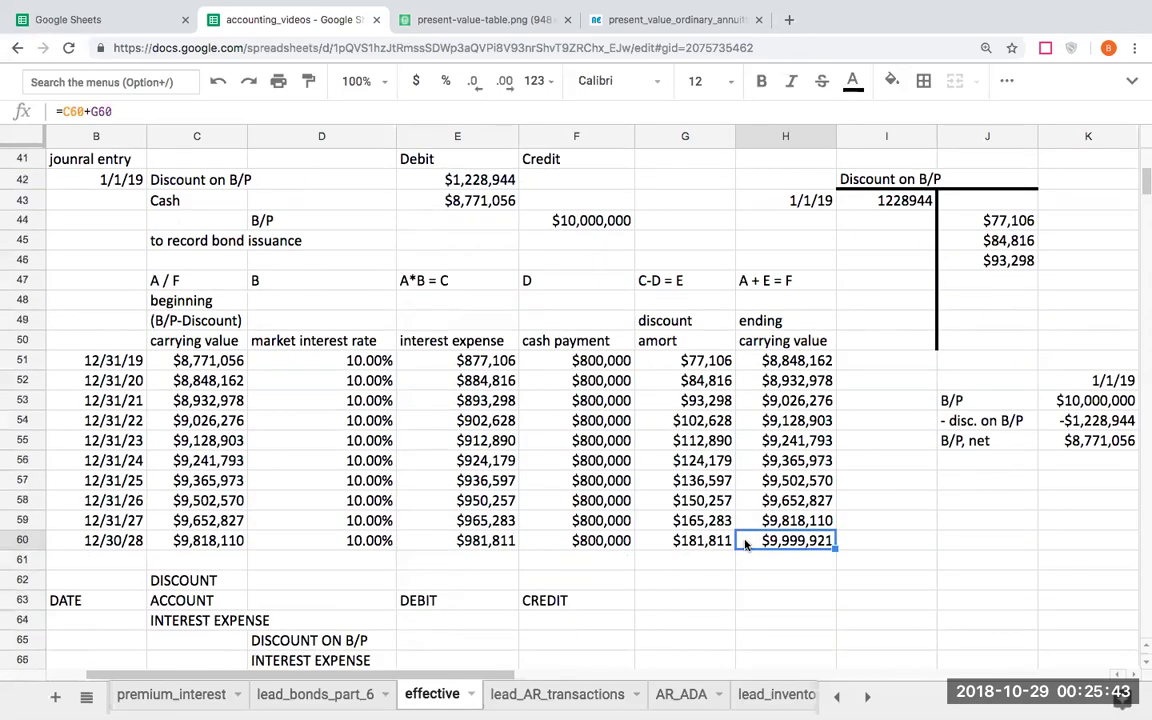
scroll(600, 535, down, 3)
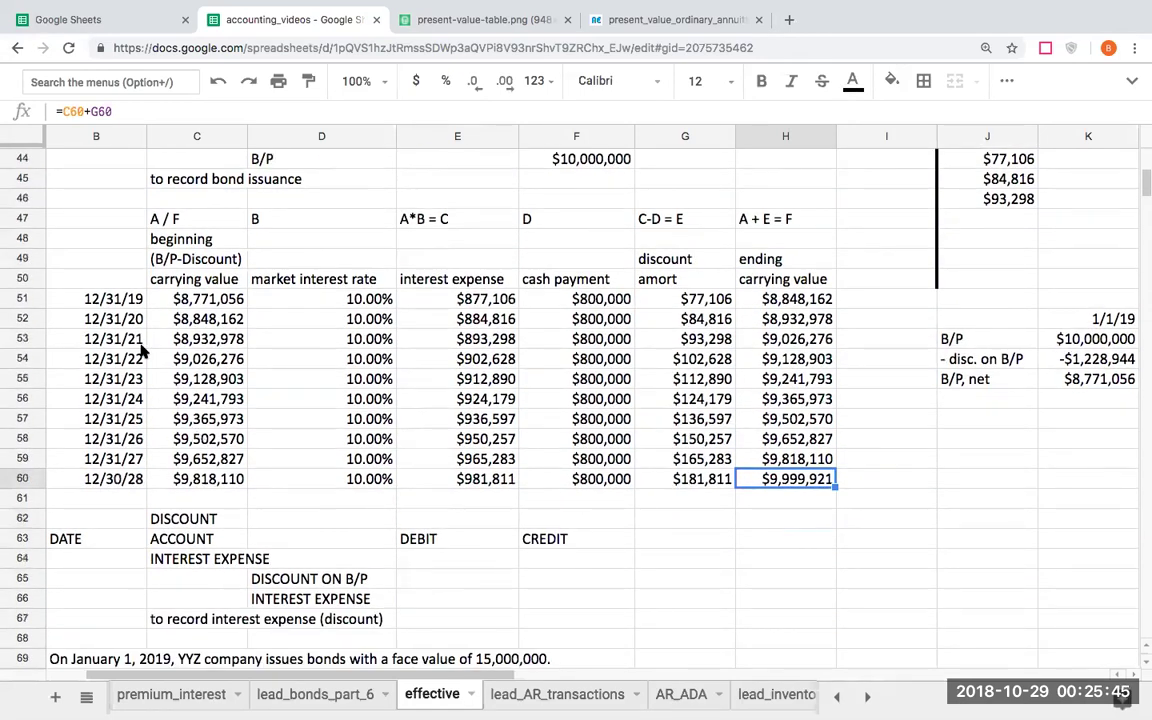
Highlight the 12/31/21 schedule row in yellow.
mouse_move(134, 339)
mouse_down()
mouse_move(789, 367)
mouse_move(812, 342)
mouse_up()
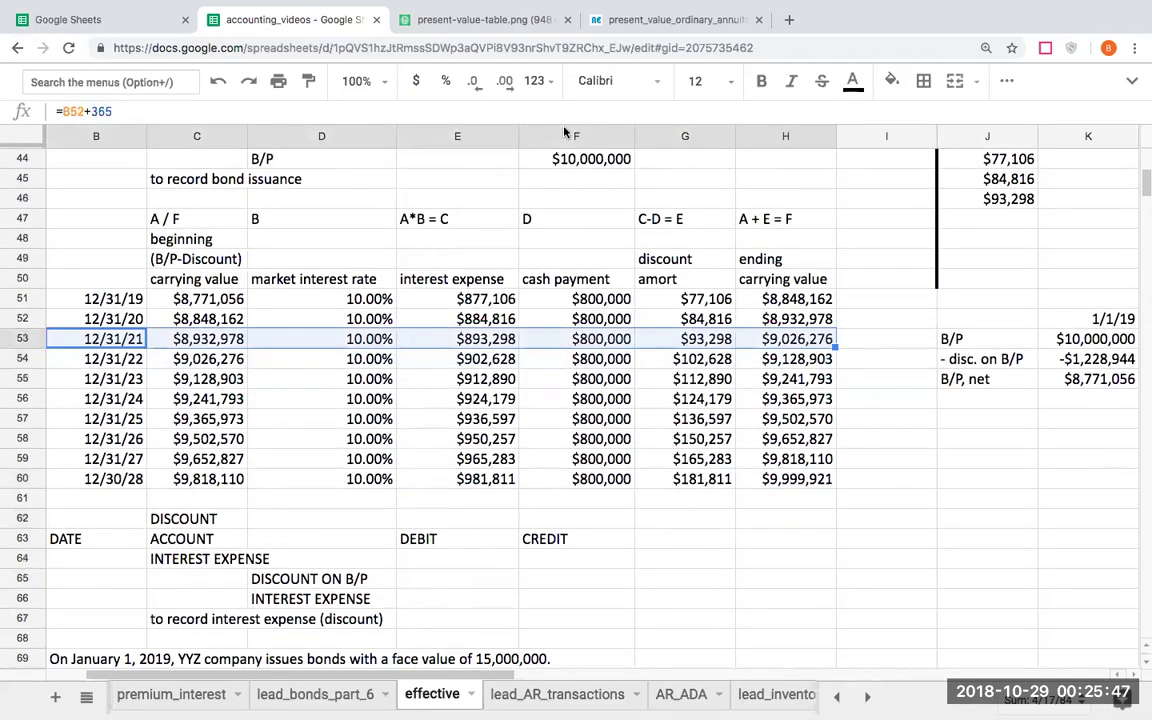
click(893, 84)
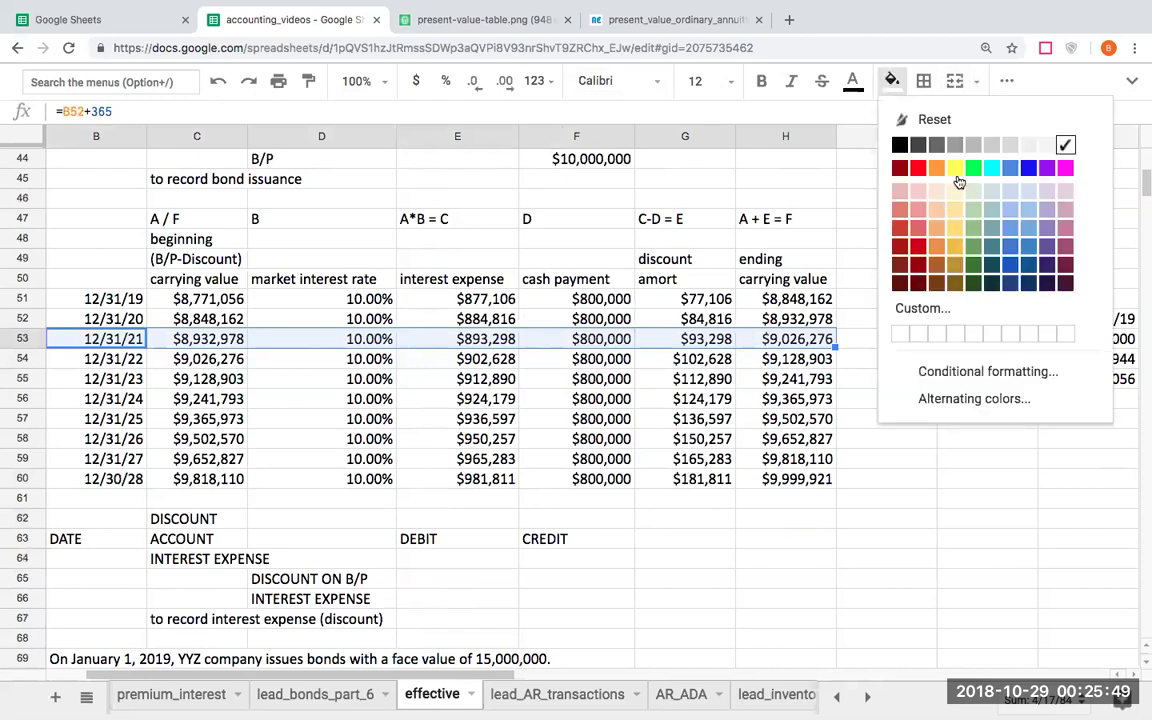
click(958, 172)
Date the journal entry 12/31/21 and debit interest expense $893,298.
click(117, 561)
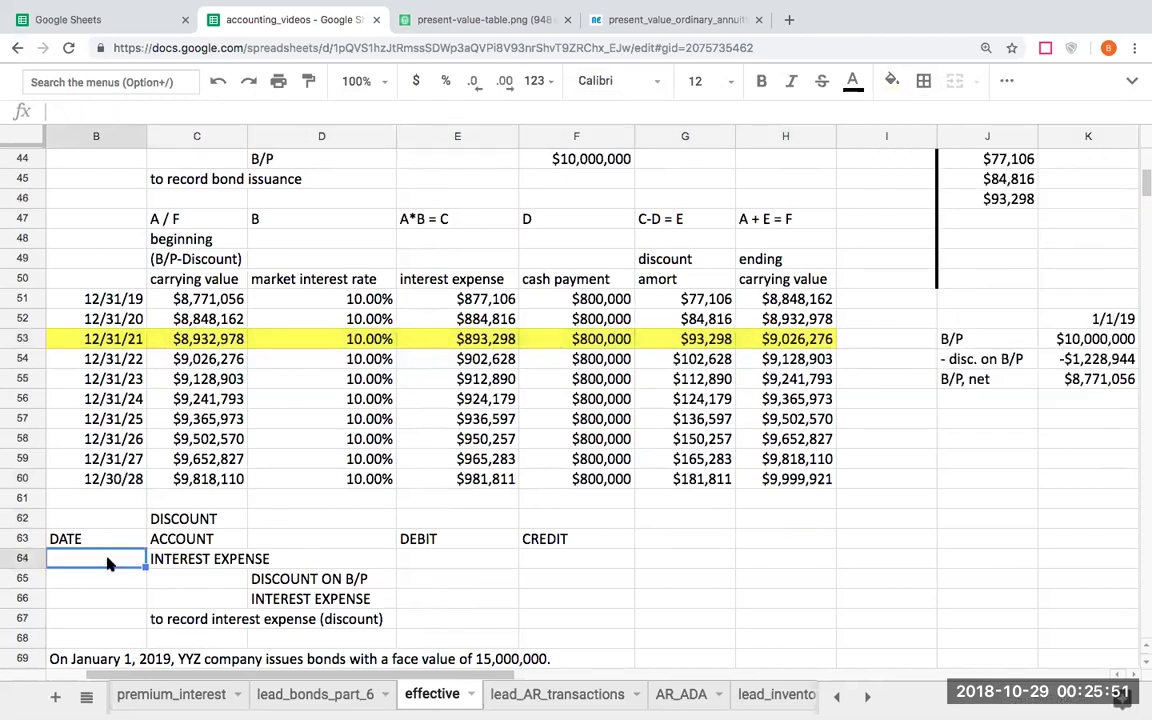
text(12/31/)
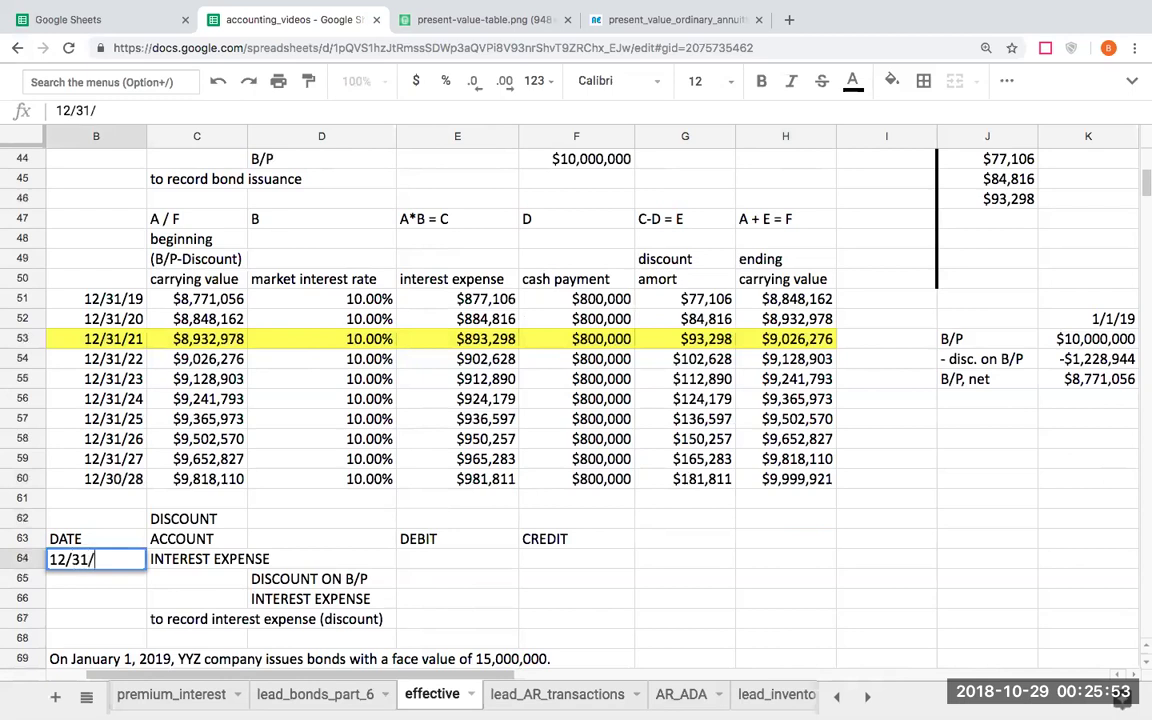
text(21)
key(Return)
key(Up)
key(Right)
key(Right)
key(Right)
text(+)
key(Up)
key(Up)
key(Up)
key(Up)
key(Up)
key(Up)
Credit Discount on B/P for the $93,298 amortization.
key(Up)
key(Up)
key(Up)
key(Up)
key(Return)
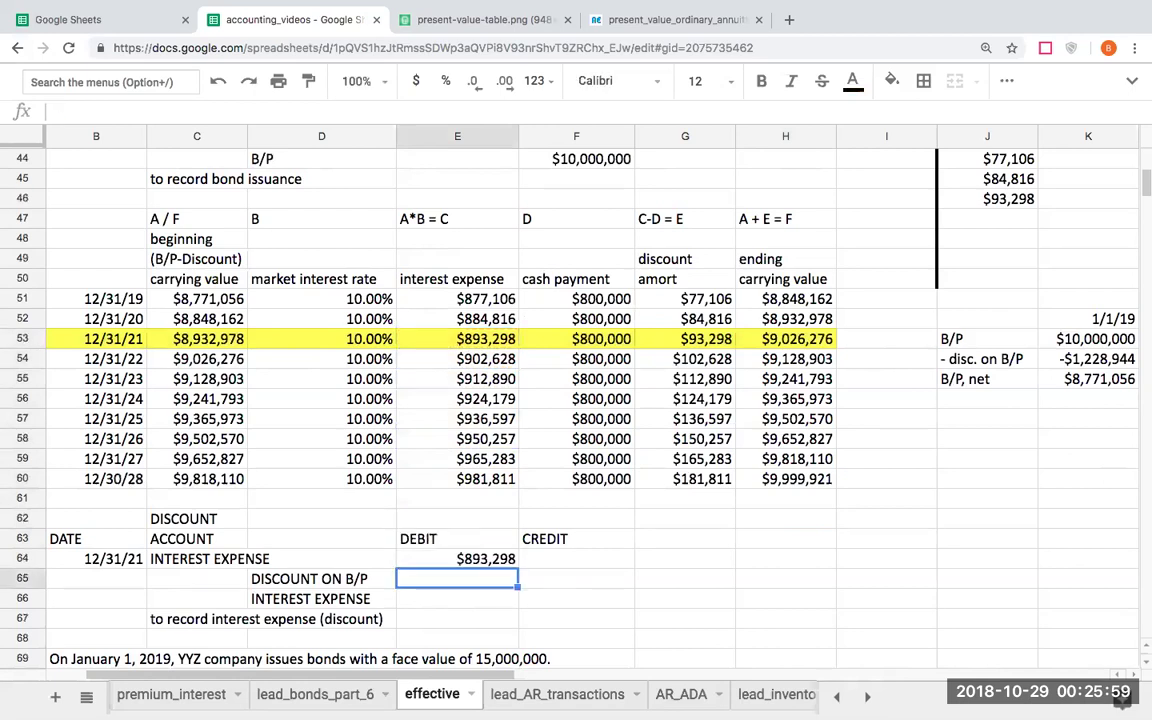
key(Right)
text(+)
key(Right)
key(Up)
key(Up)
key(Up)
key(Up)
key(Up)
key(Up)
key(Up)
key(Up)
key(Return)
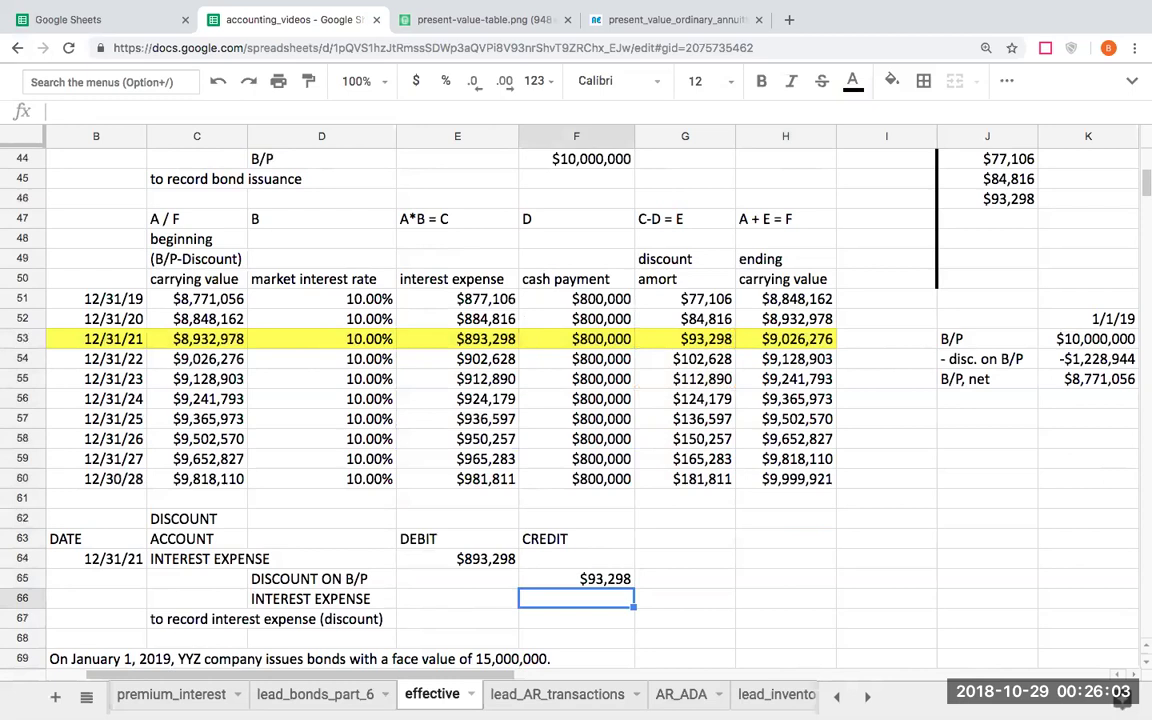
Add a CASH line with an $800,000 credit.
text(800)
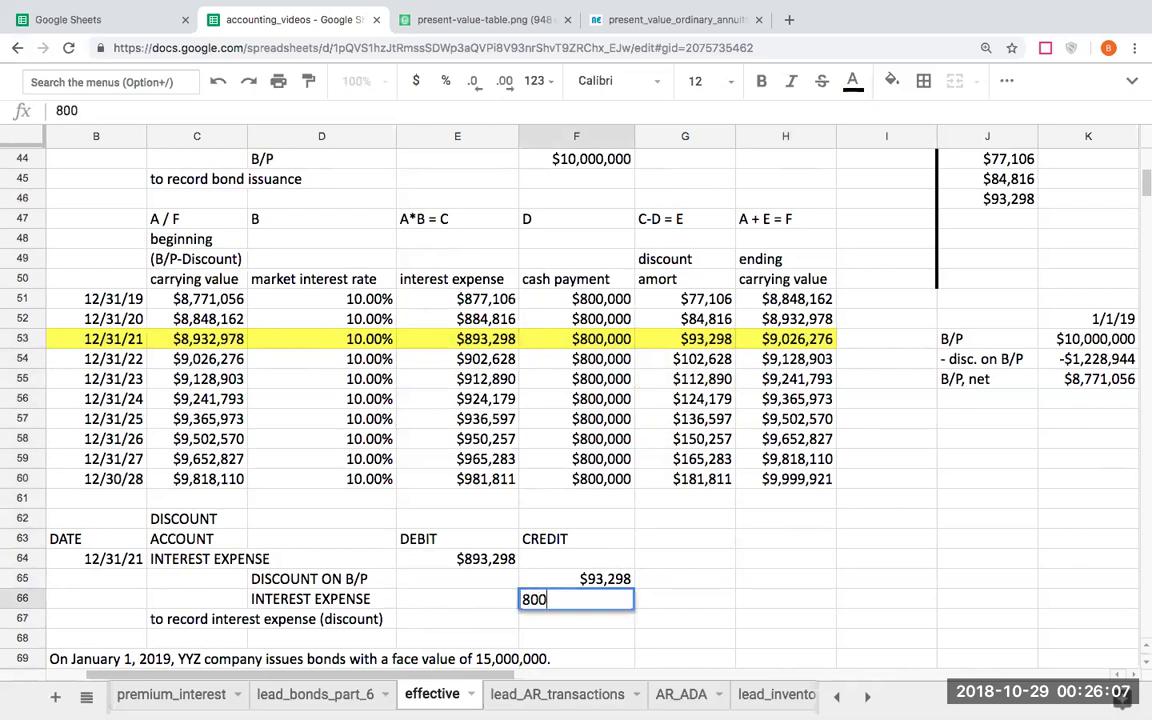
key(Left)
key(Left)
key(Left)
key(Right)
text(C)
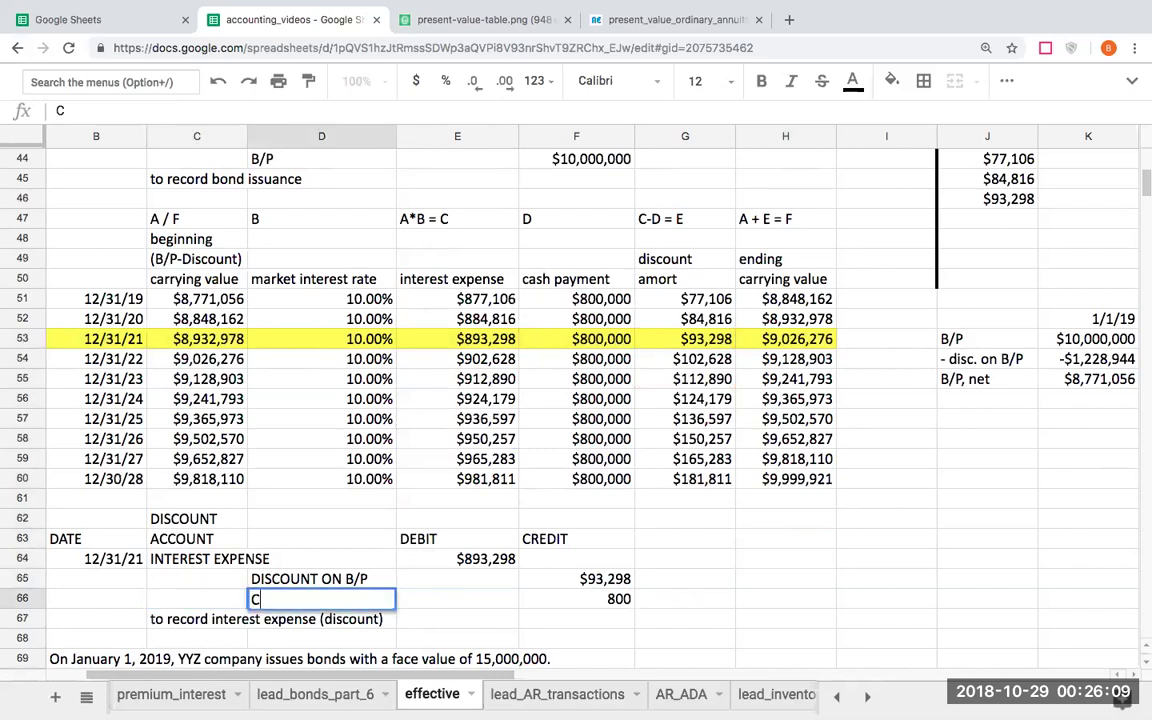
text(ASH)
key(Return)
key(Up)
key(Right)
key(Right)
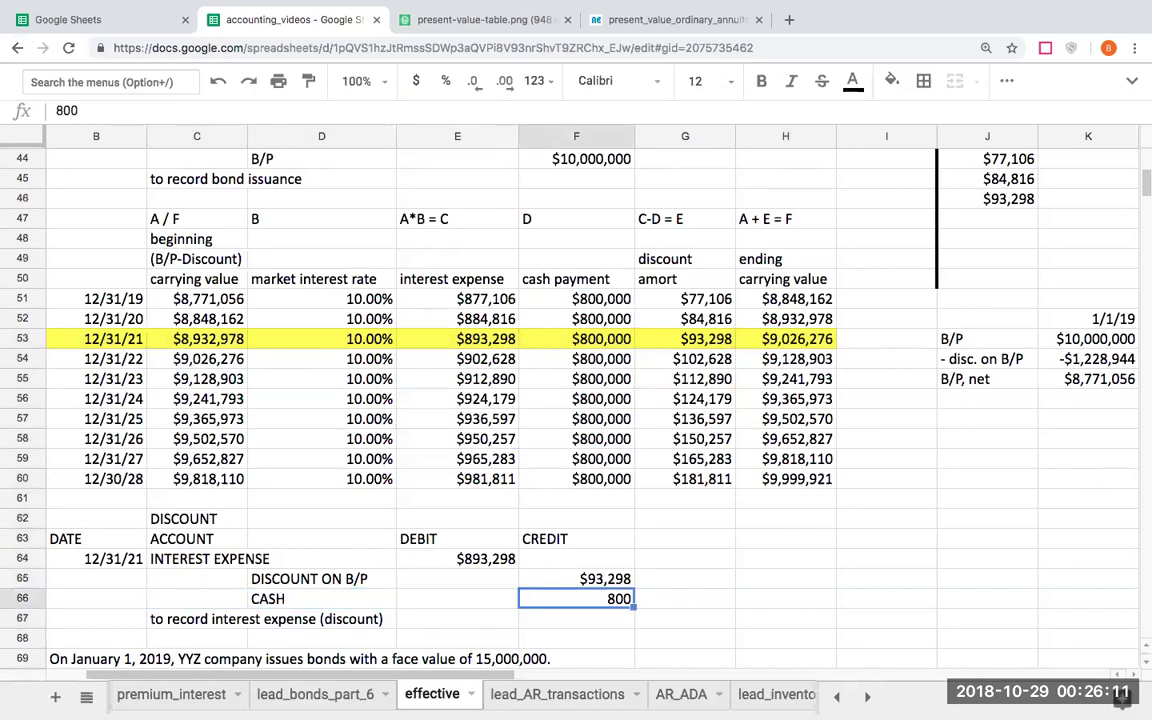
text(80)
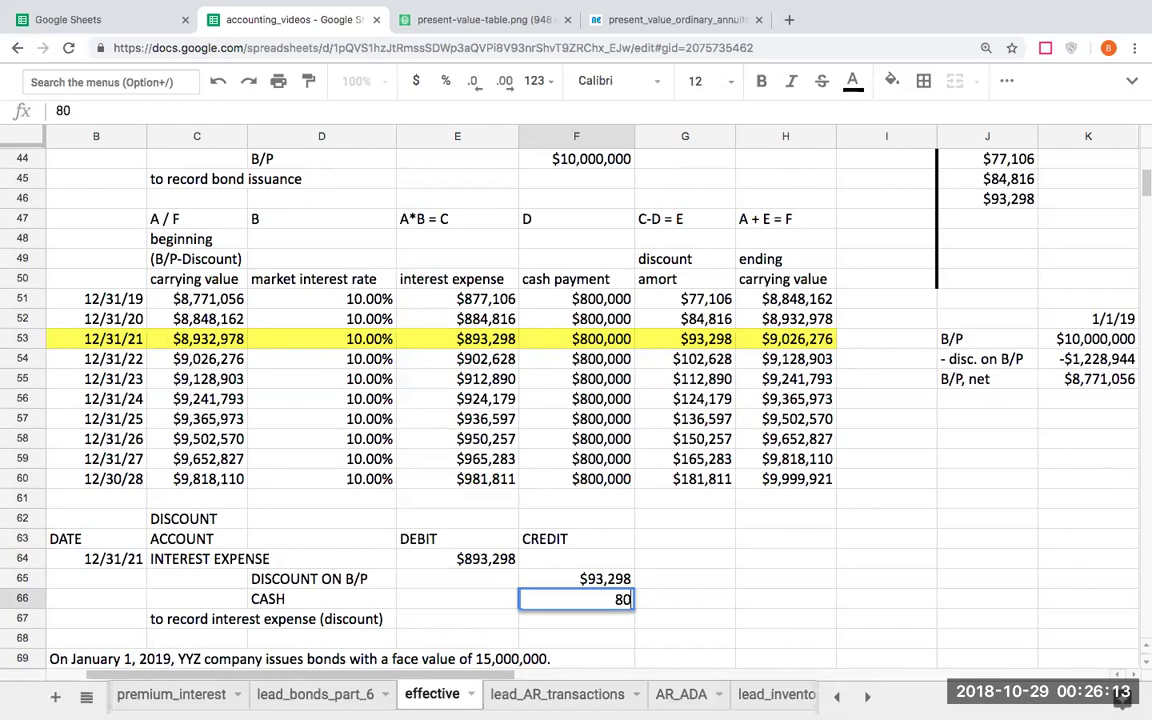
text(0000)
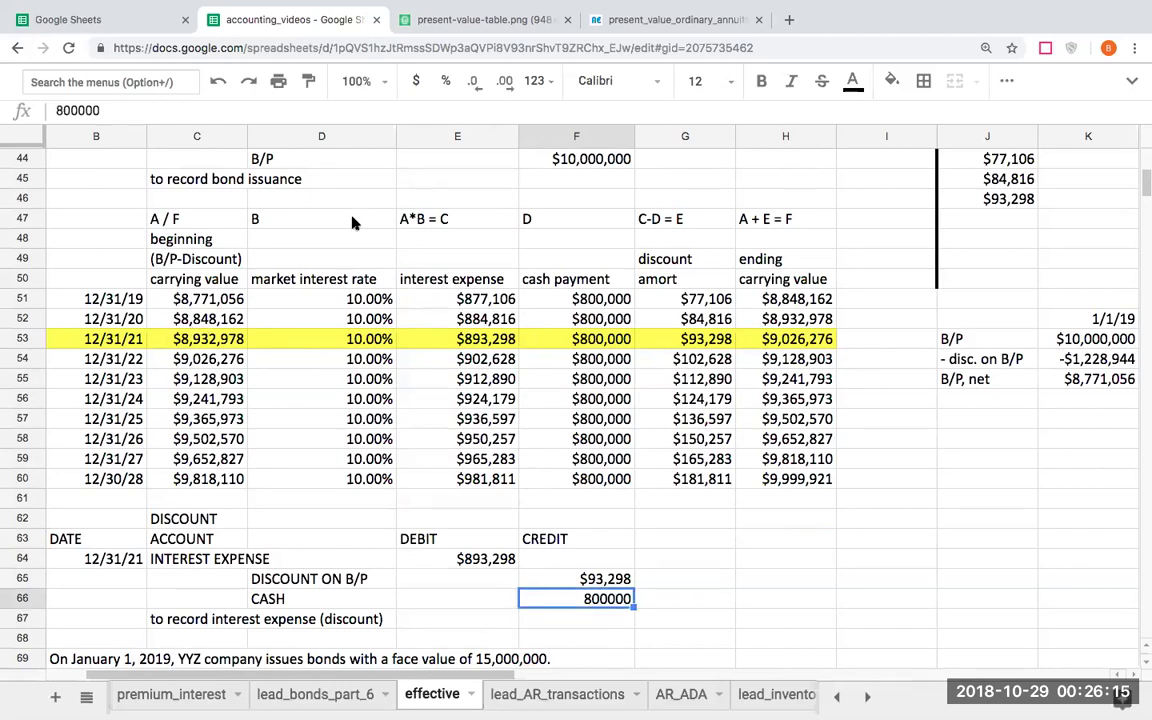
Format the $800,000 cash credit as currency with no decimal places.
click(416, 81)
click(473, 81)
scroll(641, 564, up, 2)
scroll(641, 564, up, 4)
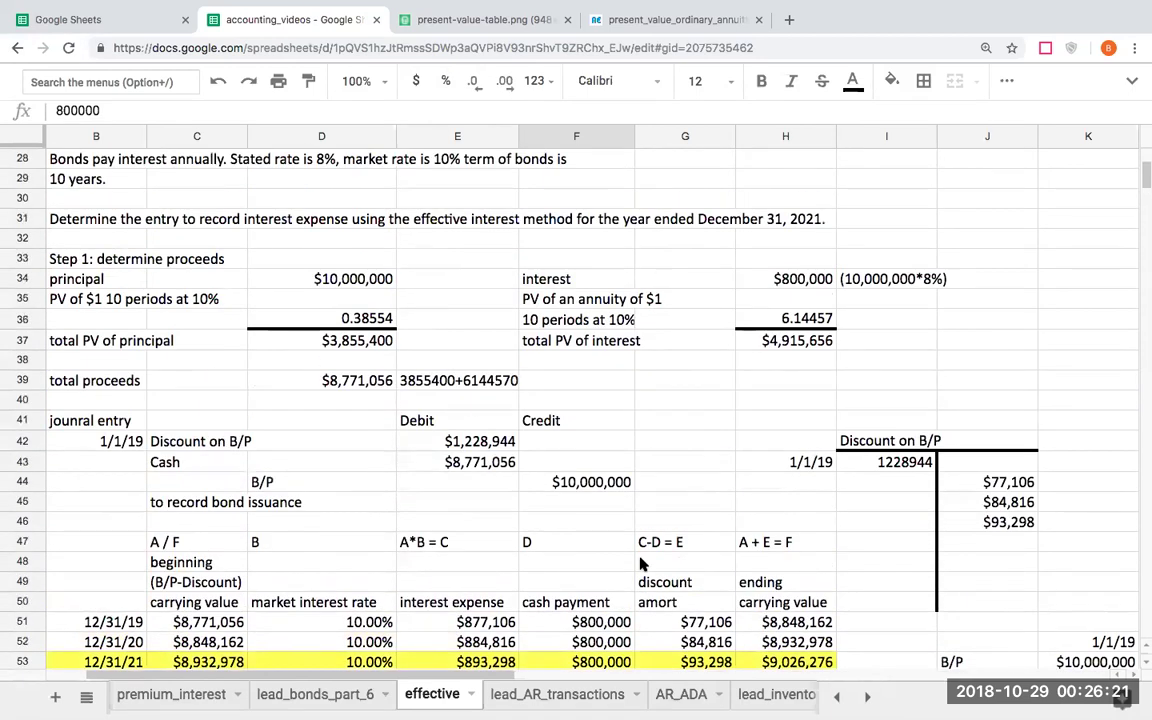
Scroll down to review the new 15,000,000 premium bond problem.
scroll(641, 564, down, 1)
scroll(641, 564, down, 2)
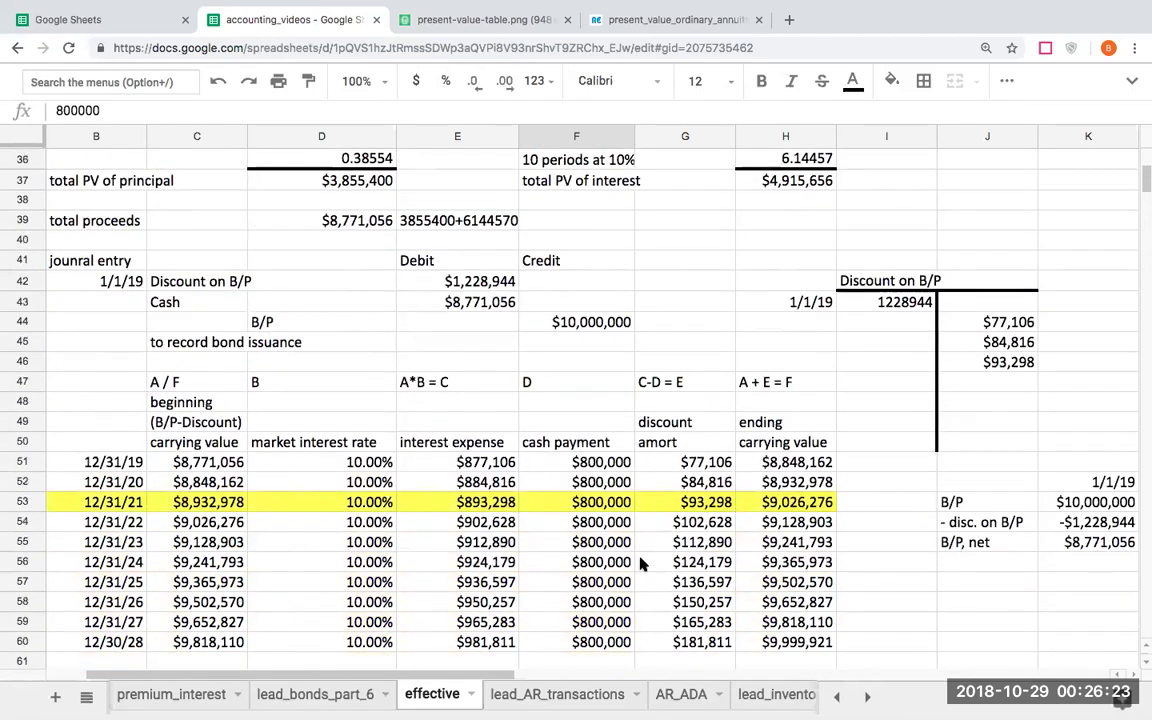
scroll(641, 564, down, 2)
scroll(641, 564, down, 1)
scroll(641, 564, down, 1)
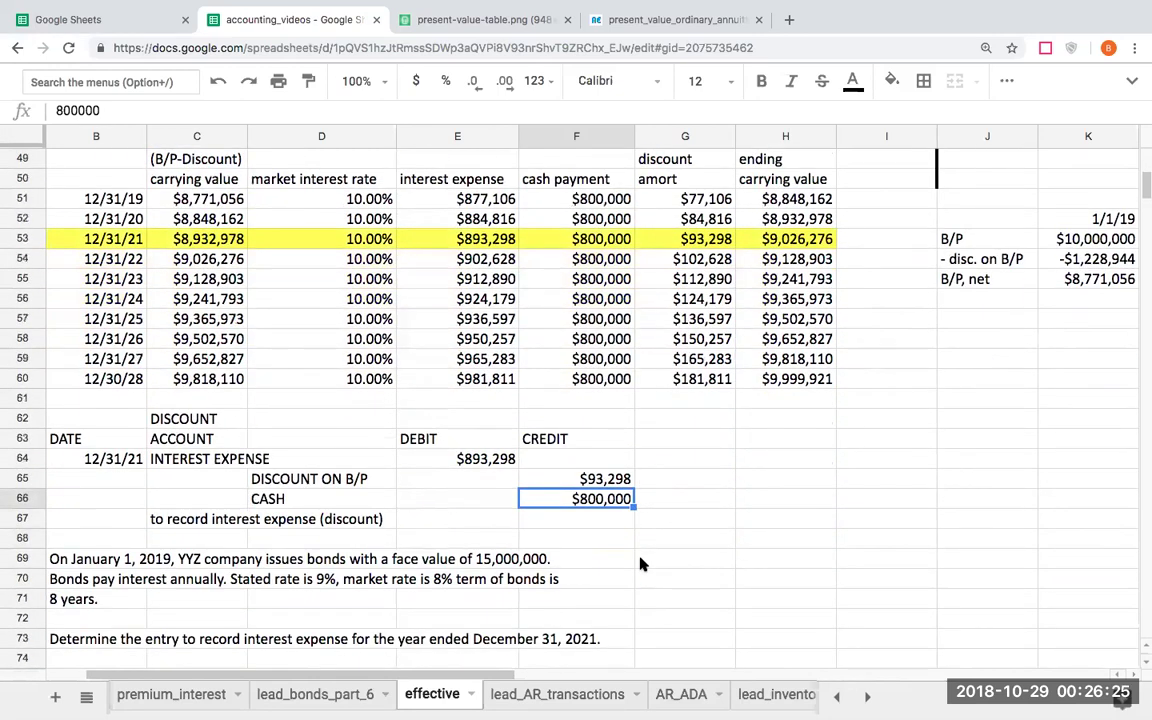
scroll(641, 564, down, 1)
scroll(641, 564, down, 1)
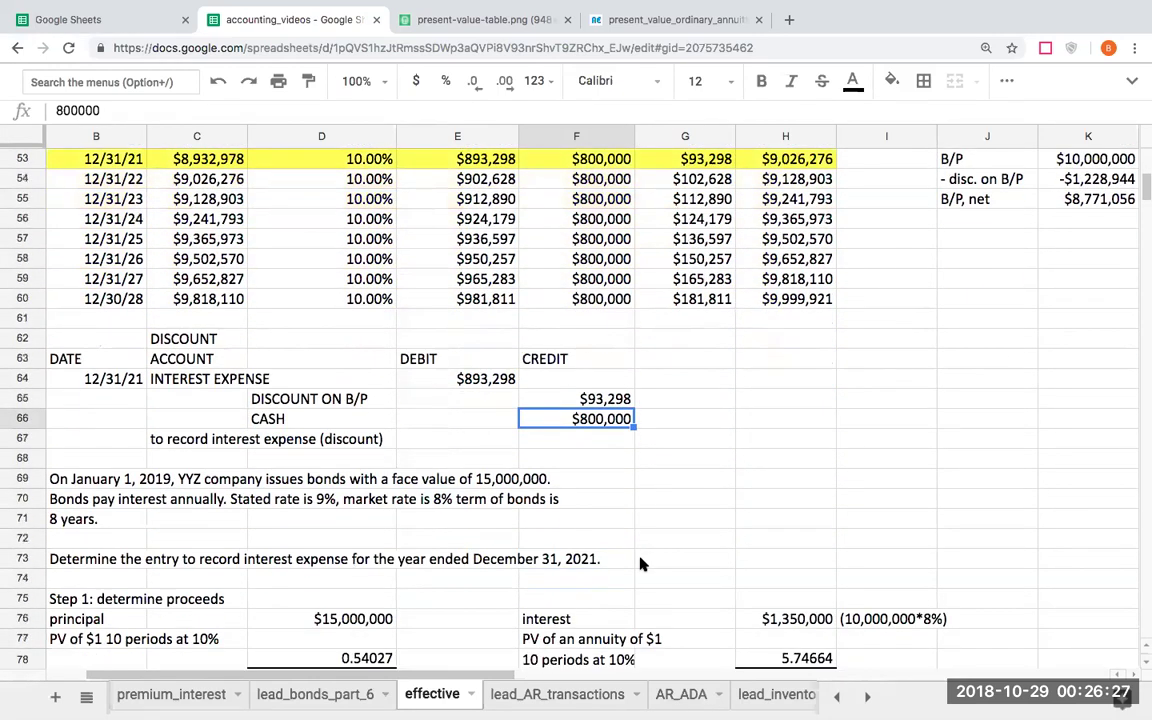
scroll(641, 564, down, 1)
scroll(641, 564, down, 1)
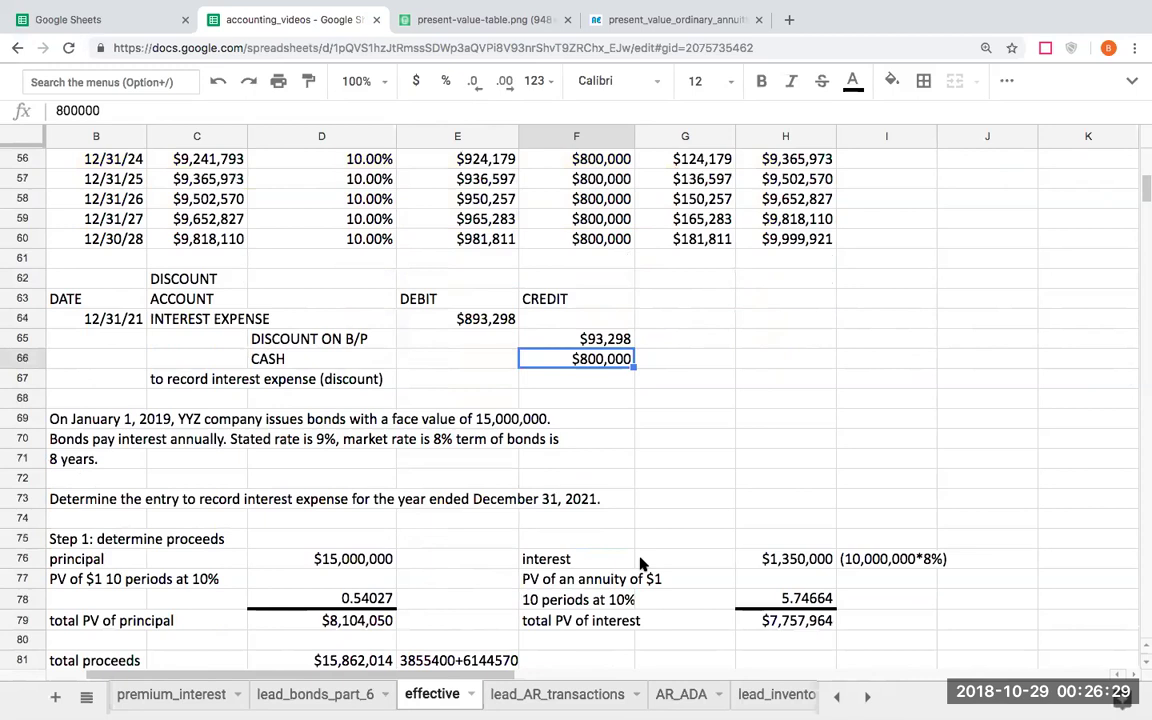
scroll(638, 465, down, 1)
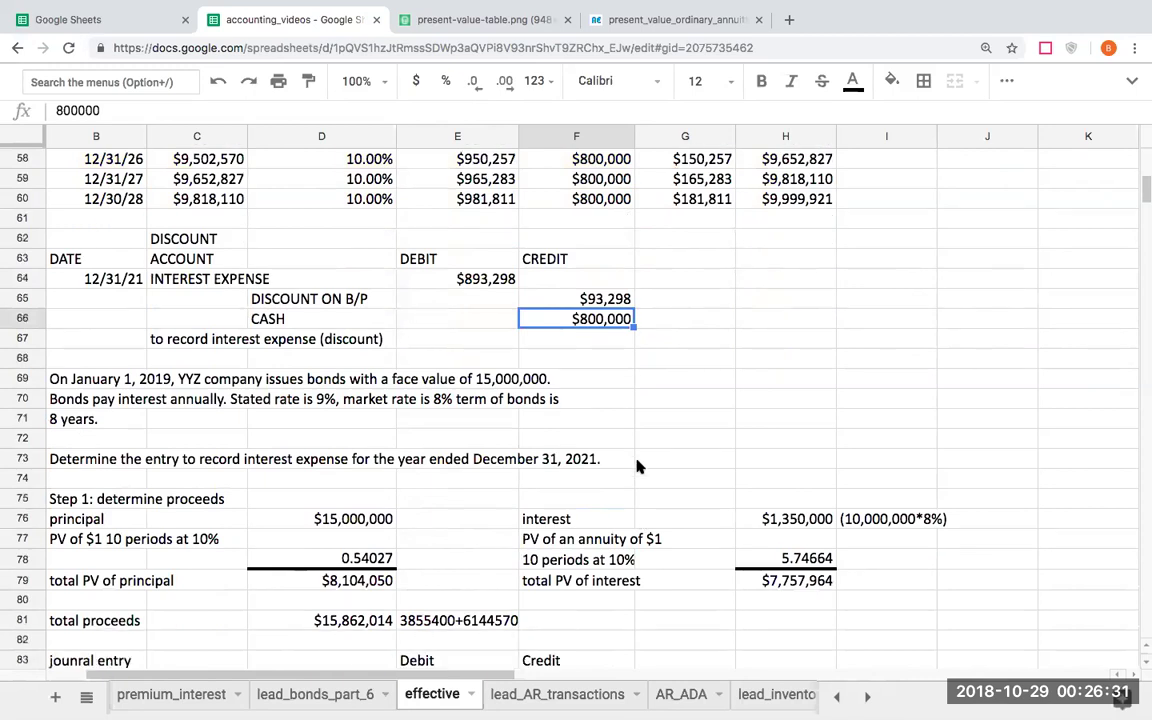
scroll(638, 465, down, 1)
scroll(638, 465, down, 1)
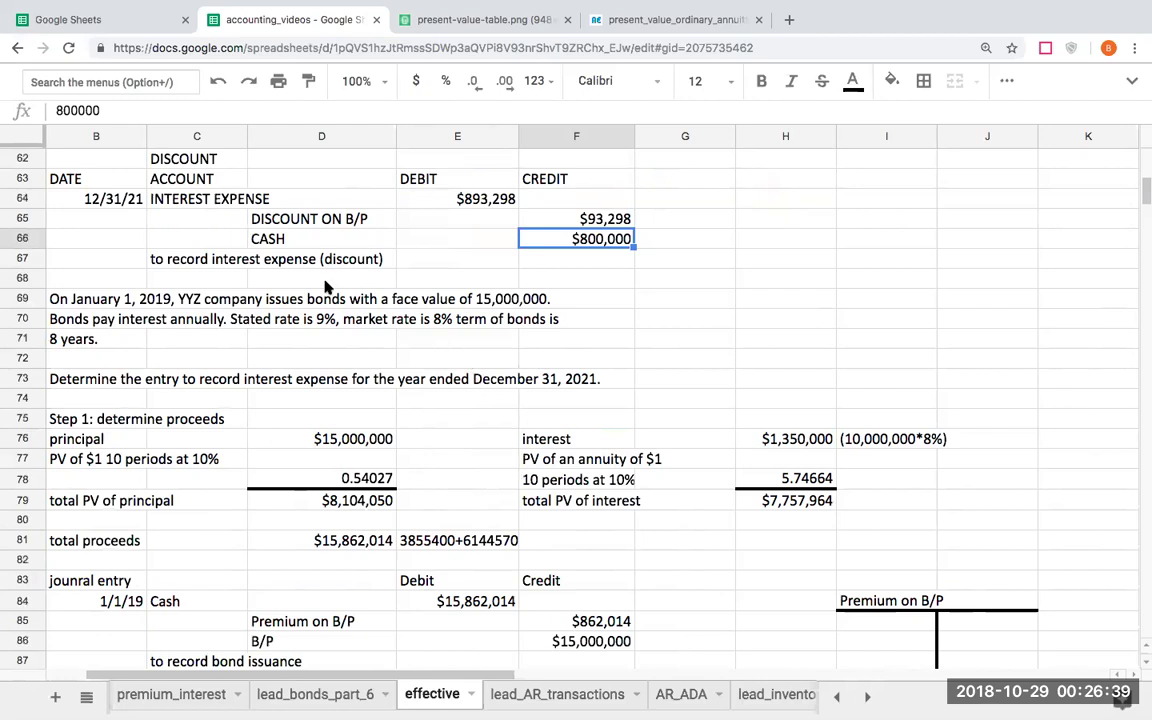
scroll(258, 344, down, 1)
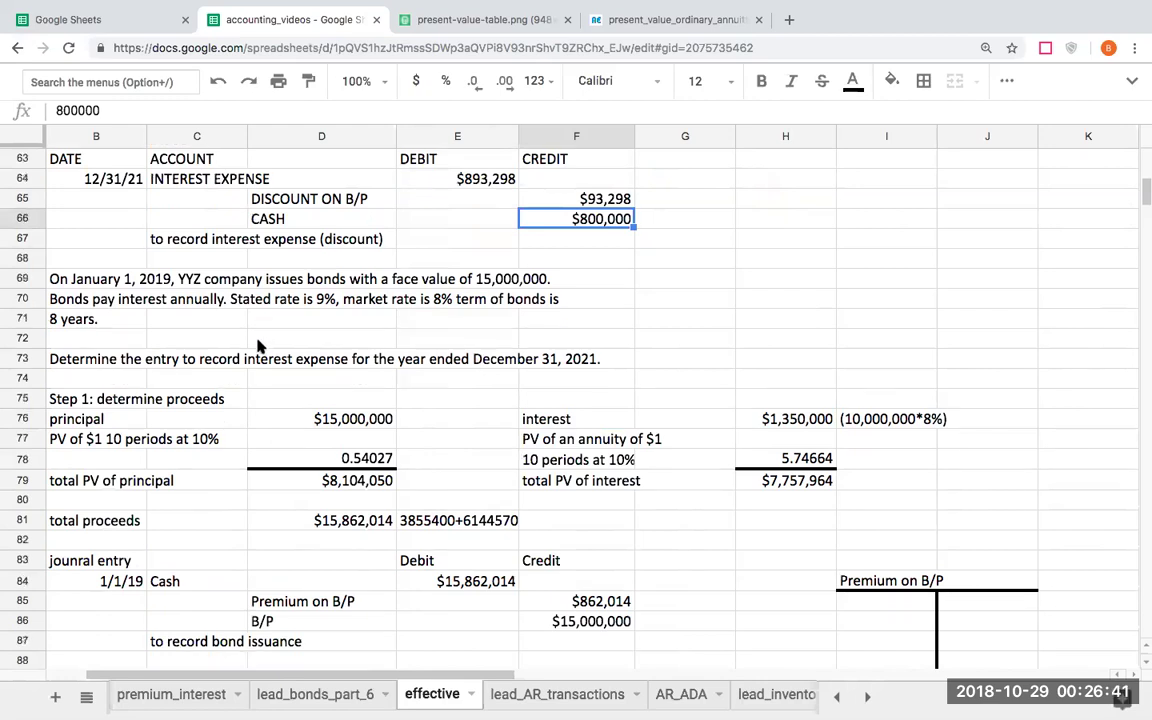
scroll(257, 342, down, 1)
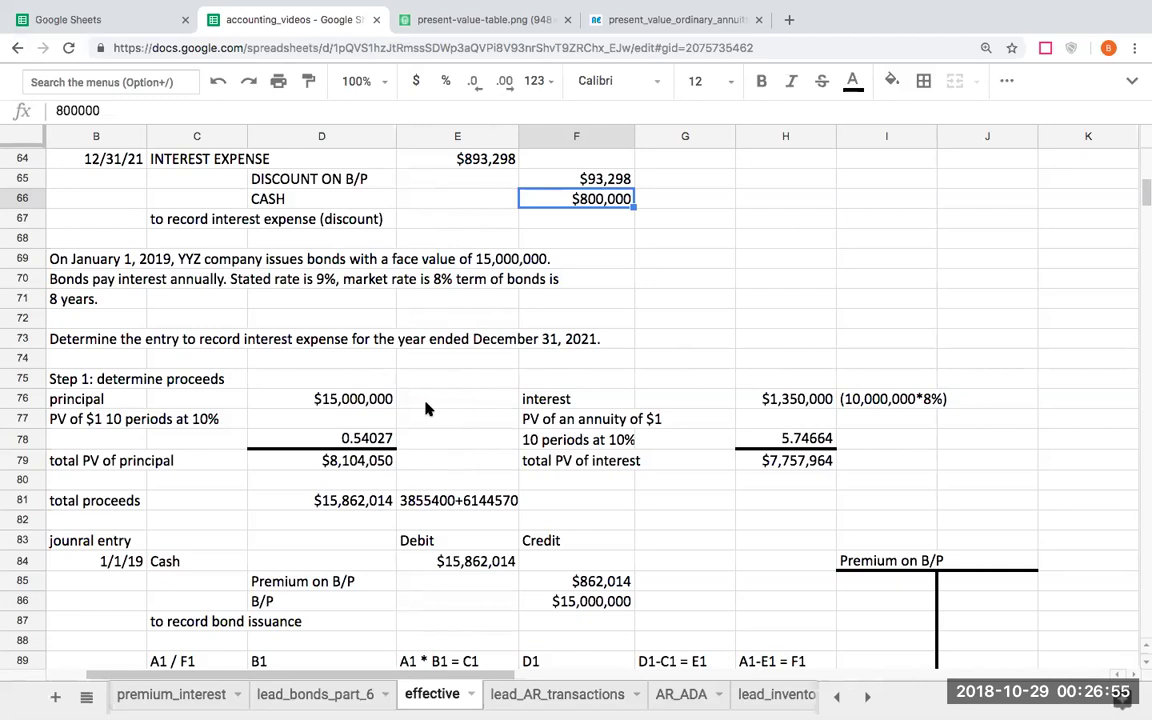
Change the interest calculation note to 15,000,000*9%.
click(884, 400)
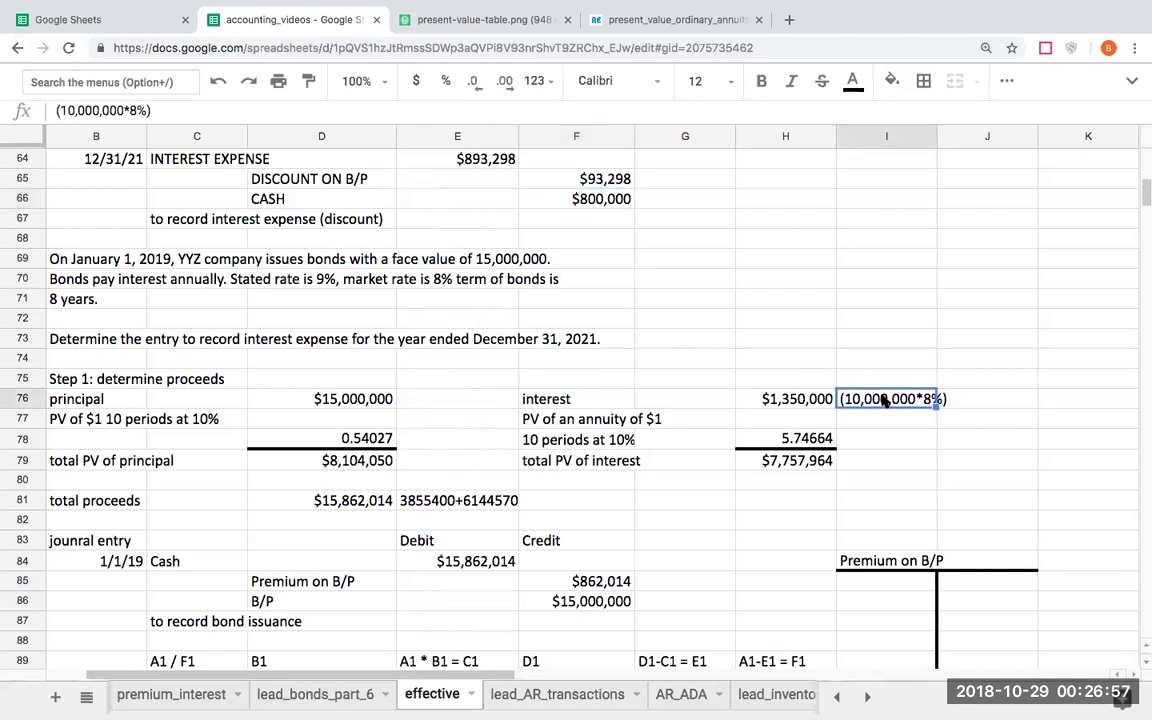
text(150)
key(BackSpace)
text(,000,000*9)
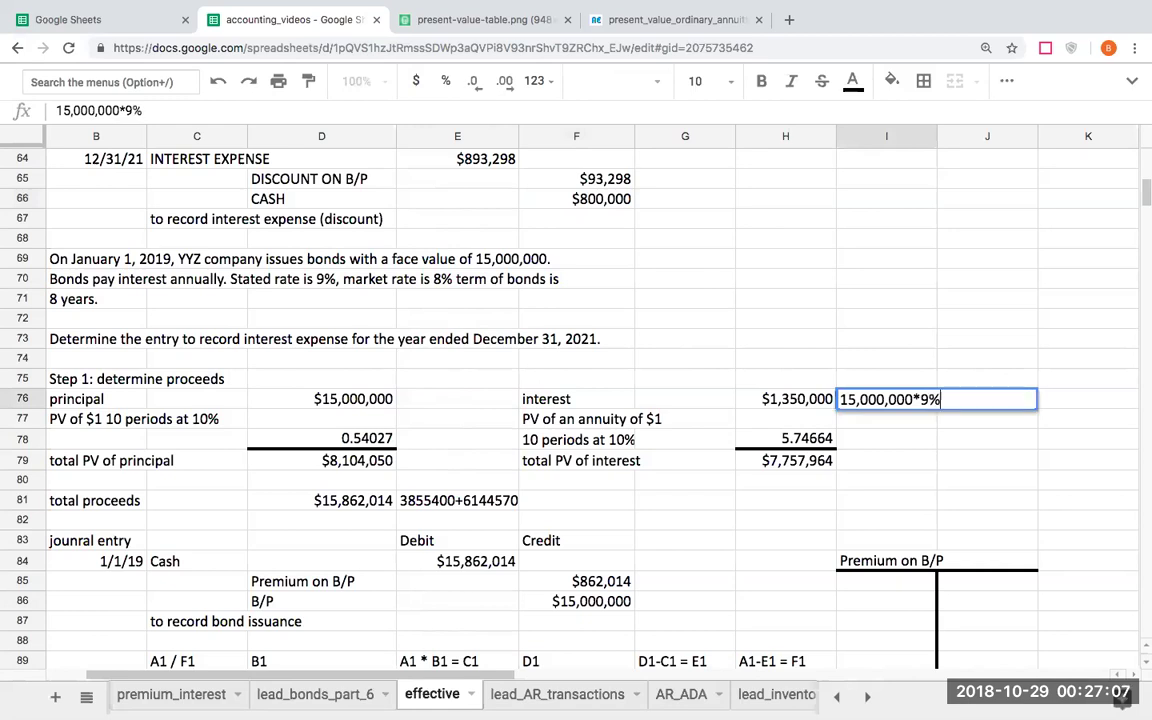
key(Return)
Change the PV of $1 label to 8 periods at 8%.
key(Down)
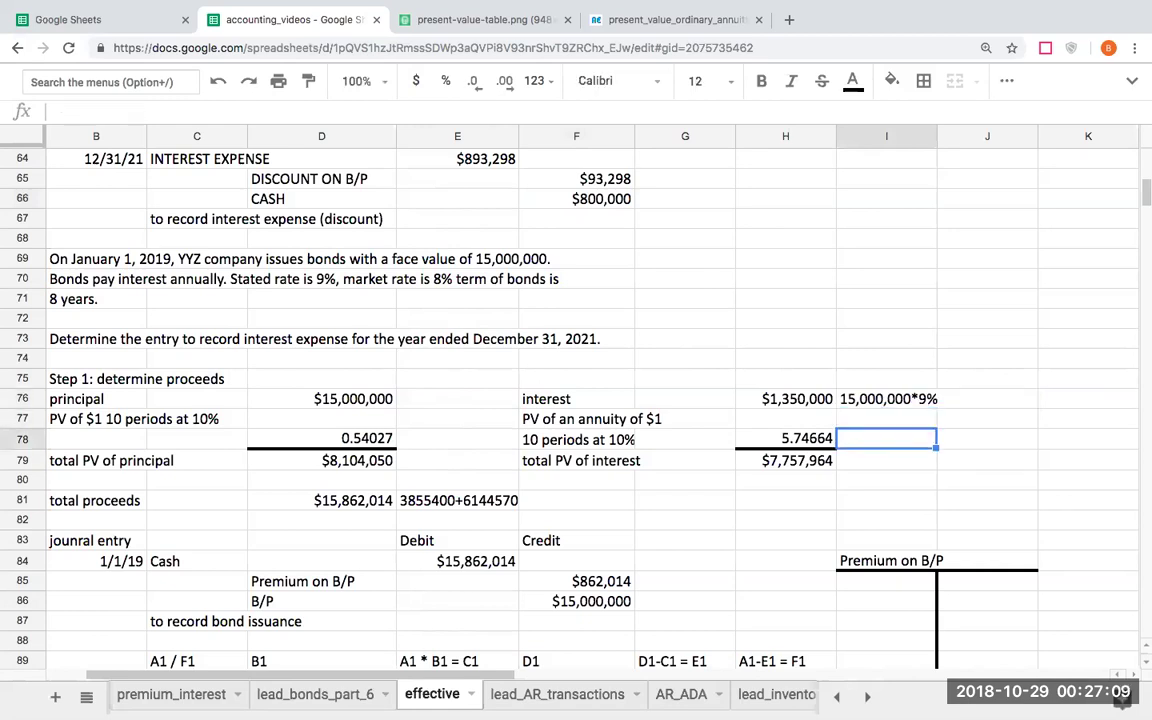
key(Left)
key(Left)
key(Left)
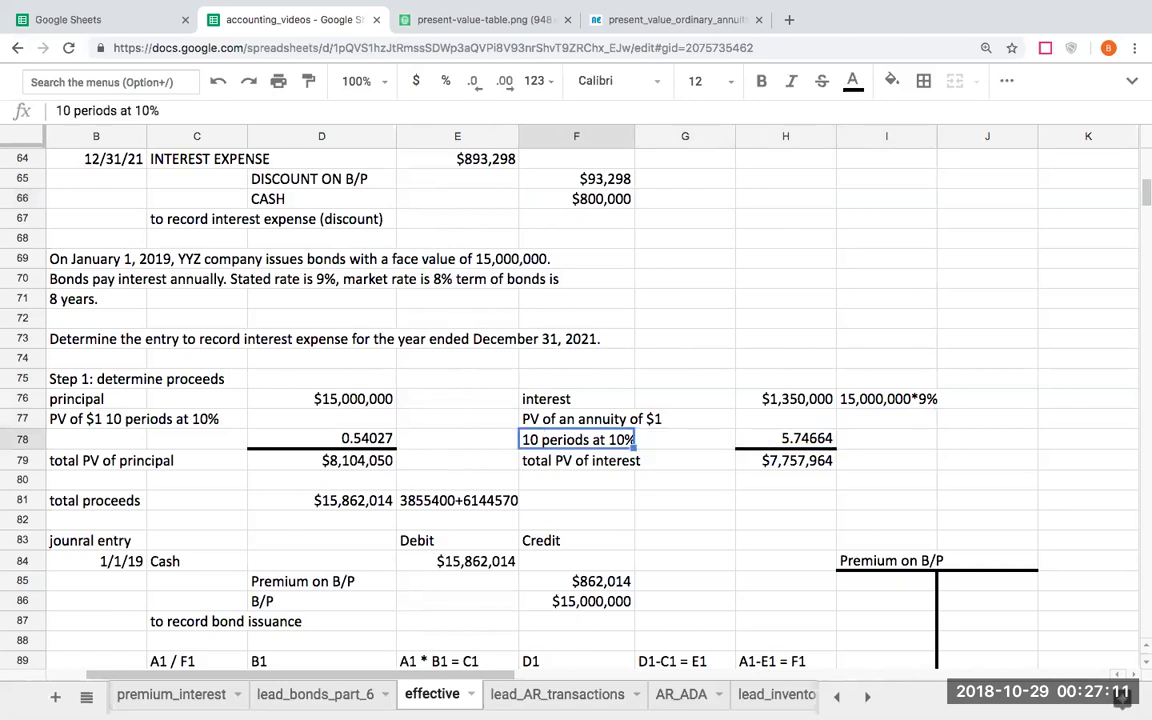
key(Left)
key(Left)
key(Left)
key(Left)
key(Up)
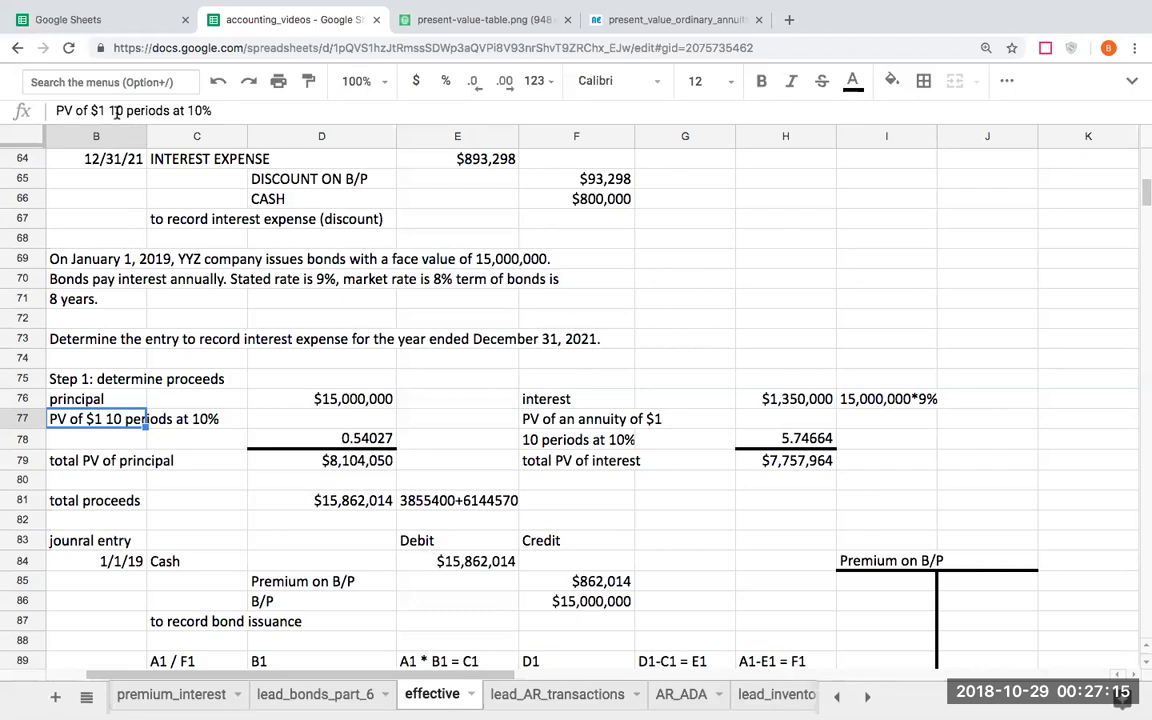
drag(108, 111, 122, 114)
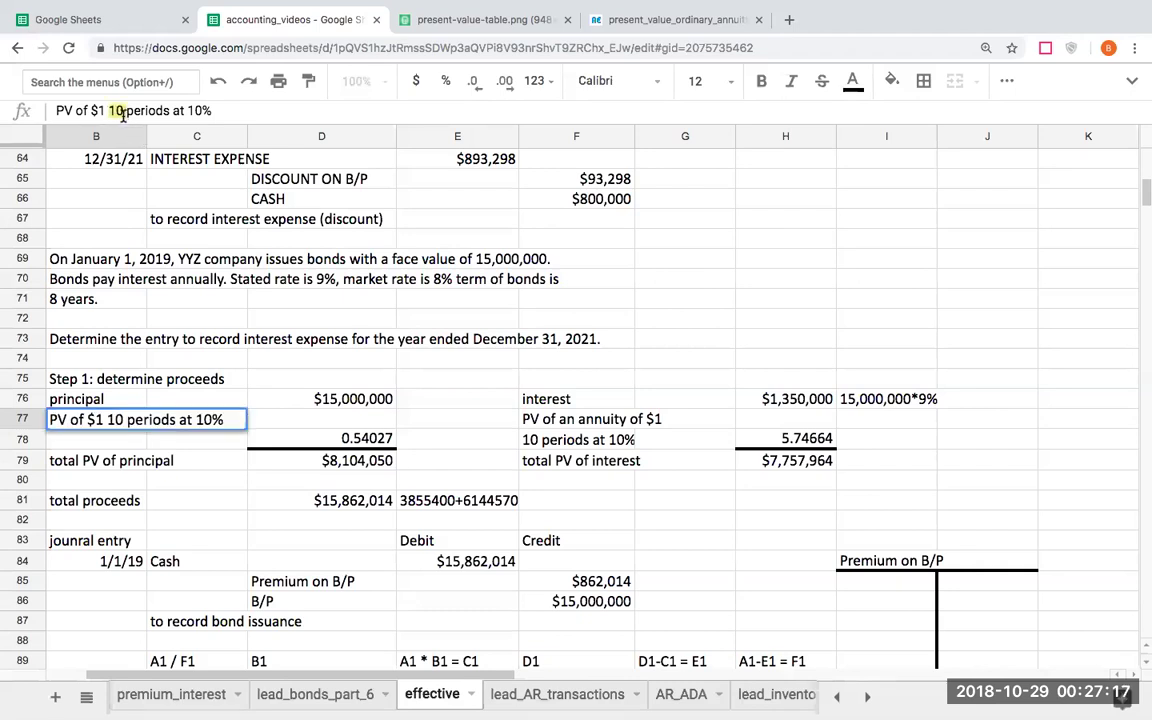
text(8)
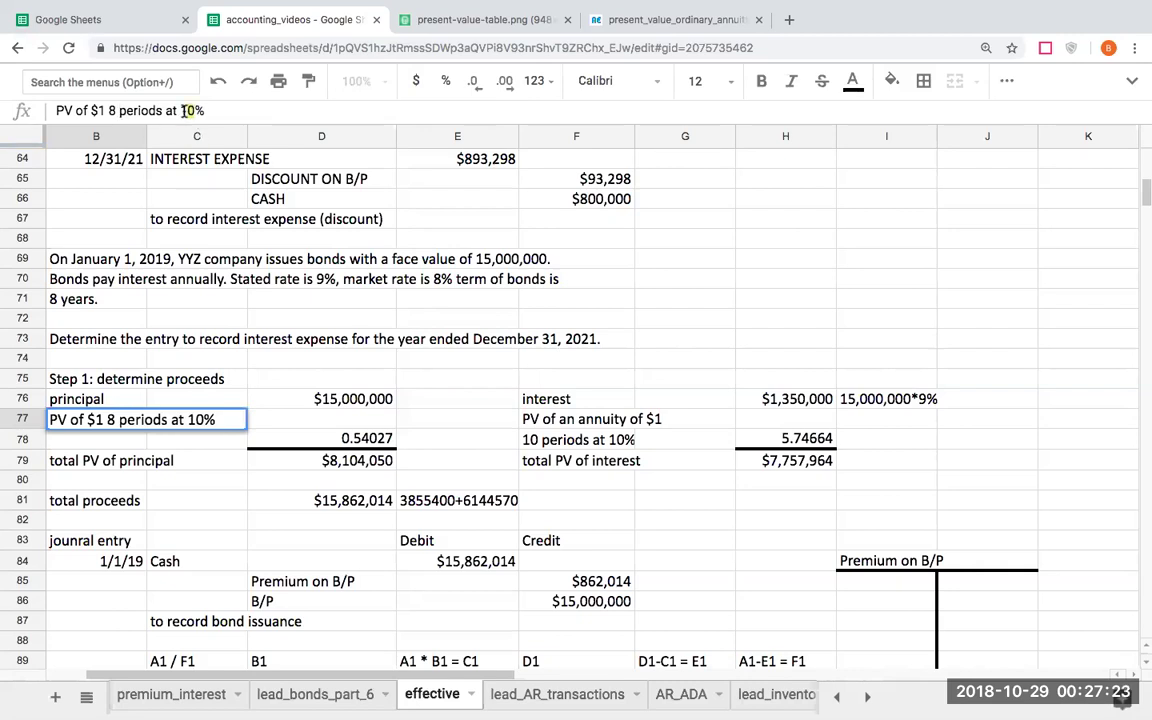
double_click(183, 111)
text(8)
Change the annuity label's period count to 8 and begin editing its rate.
click(588, 440)
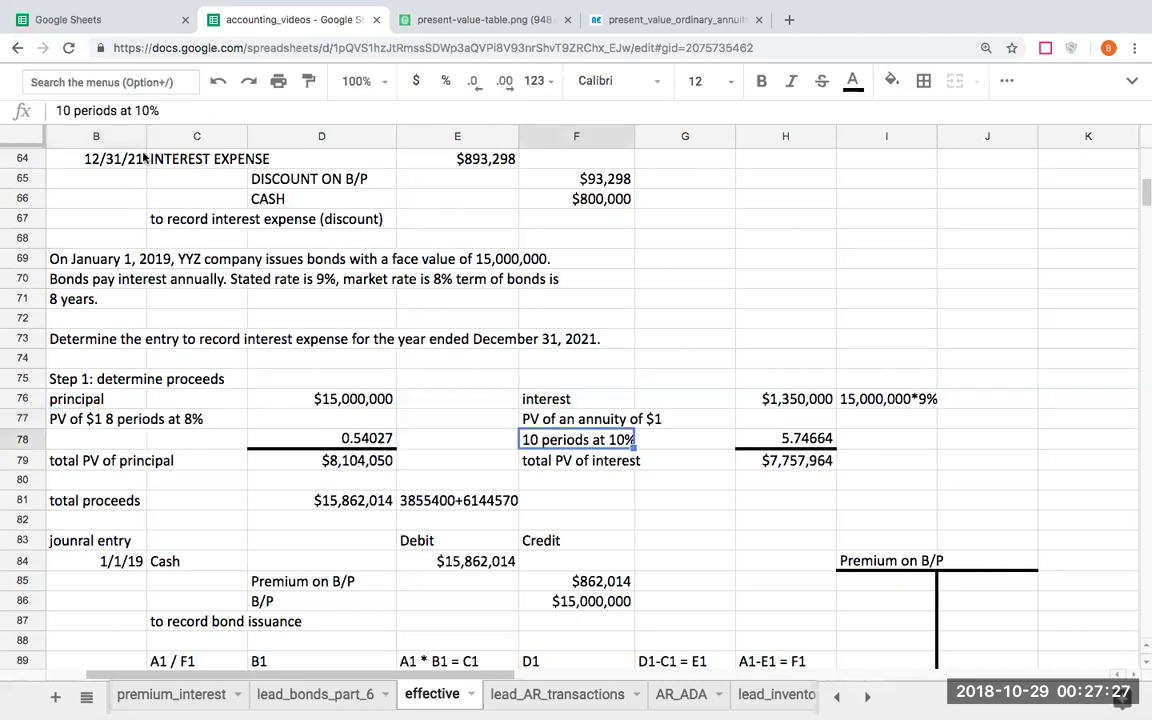
drag(66, 110, 55, 110)
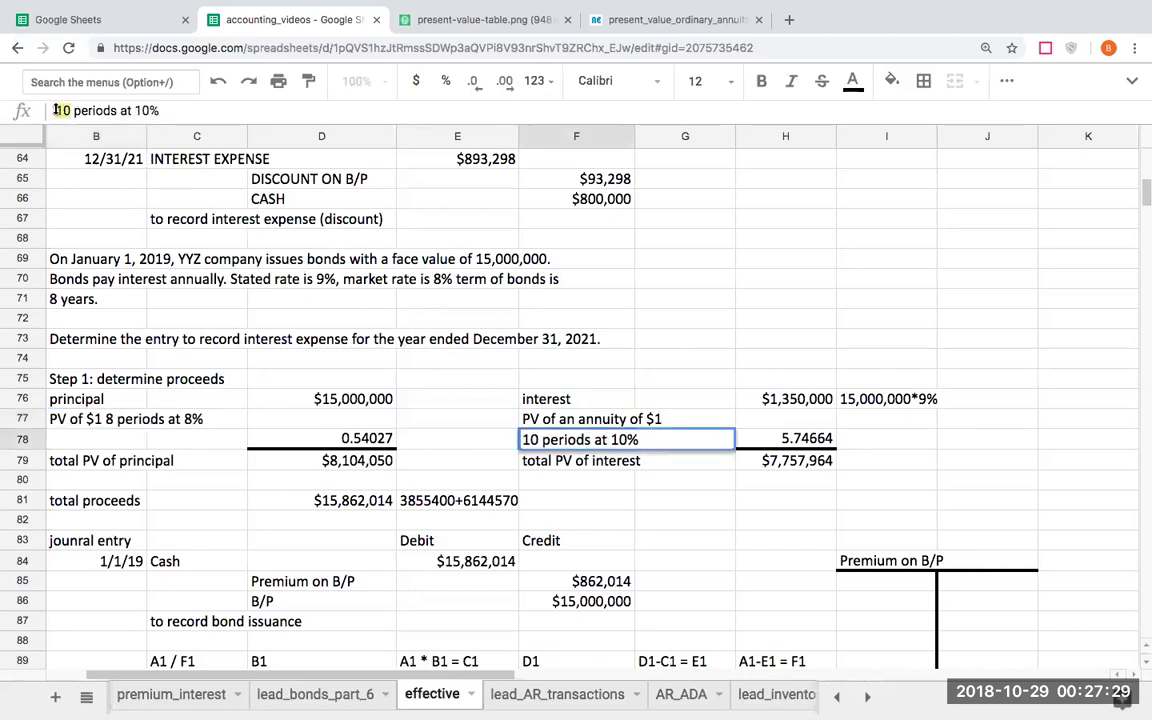
text(8)
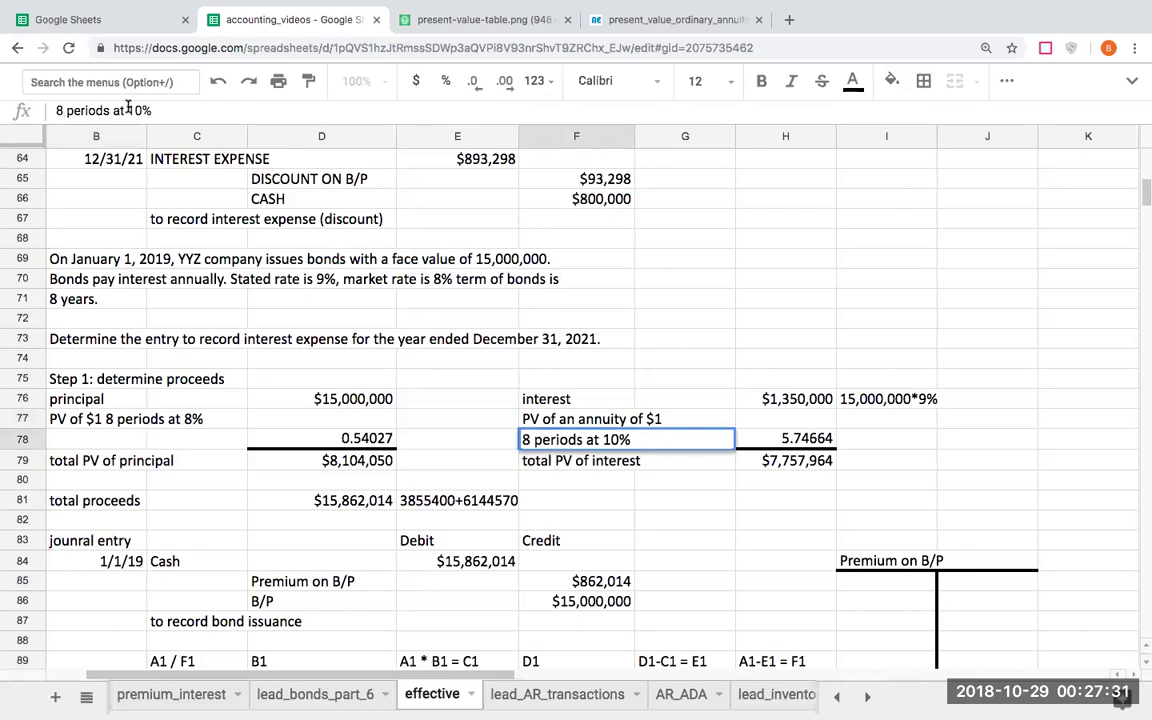
drag(127, 110, 134, 110)
text(8)
key(Return)
key(Up)
key(Left)
key(Down)
key(Down)
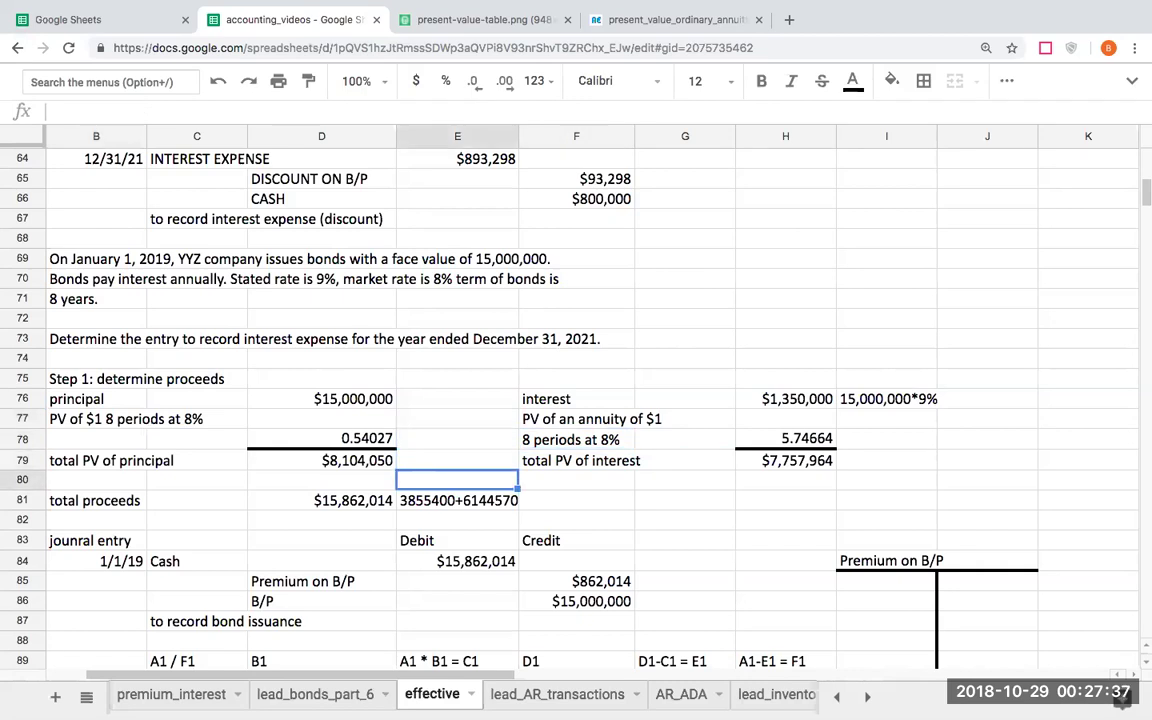
key(Left)
key(Up)
key(Down)
key(Down)
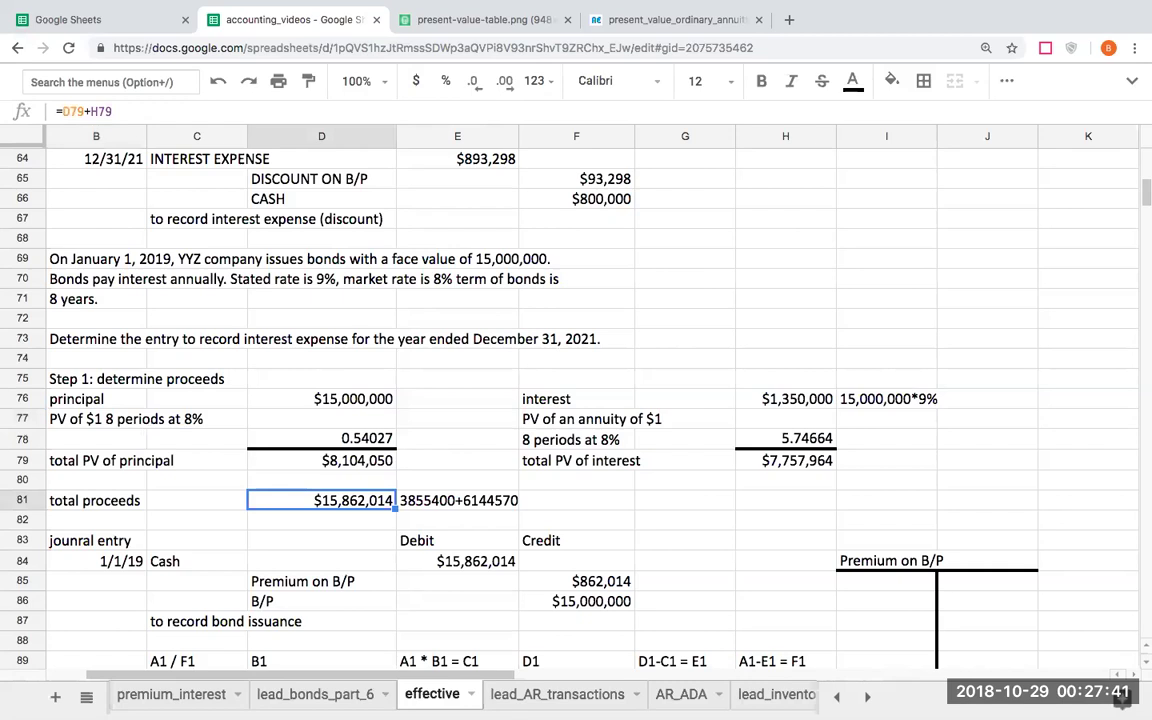
click(480, 563)
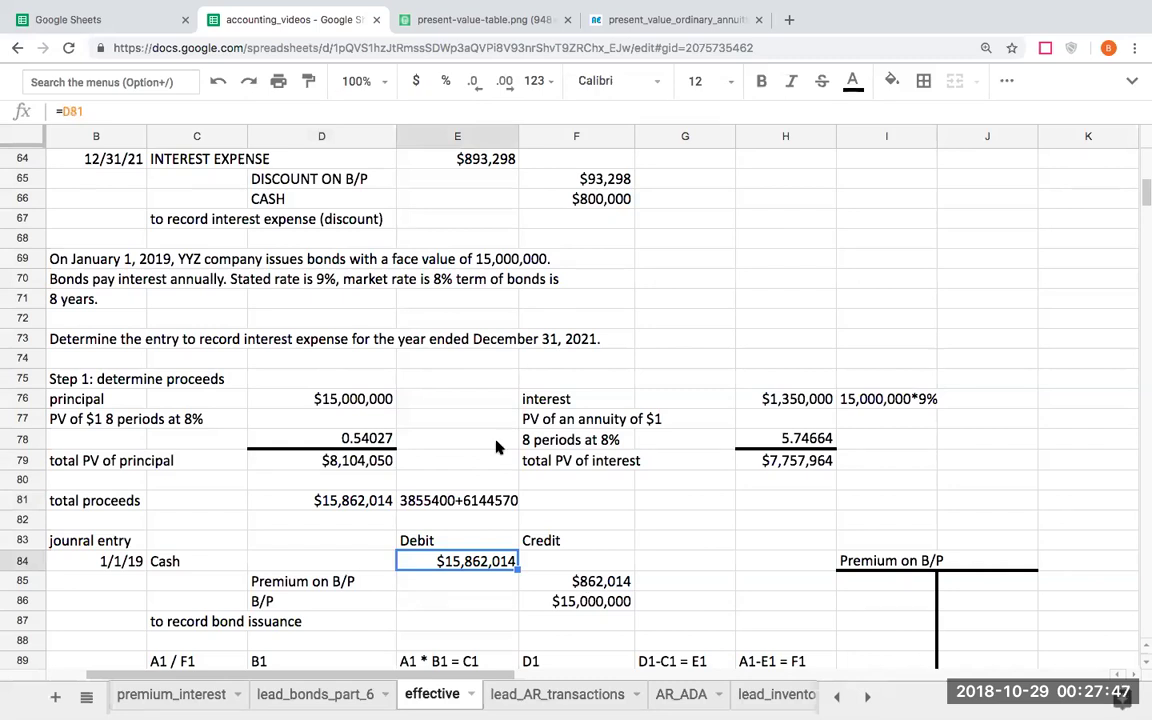
click(393, 279)
click(395, 318)
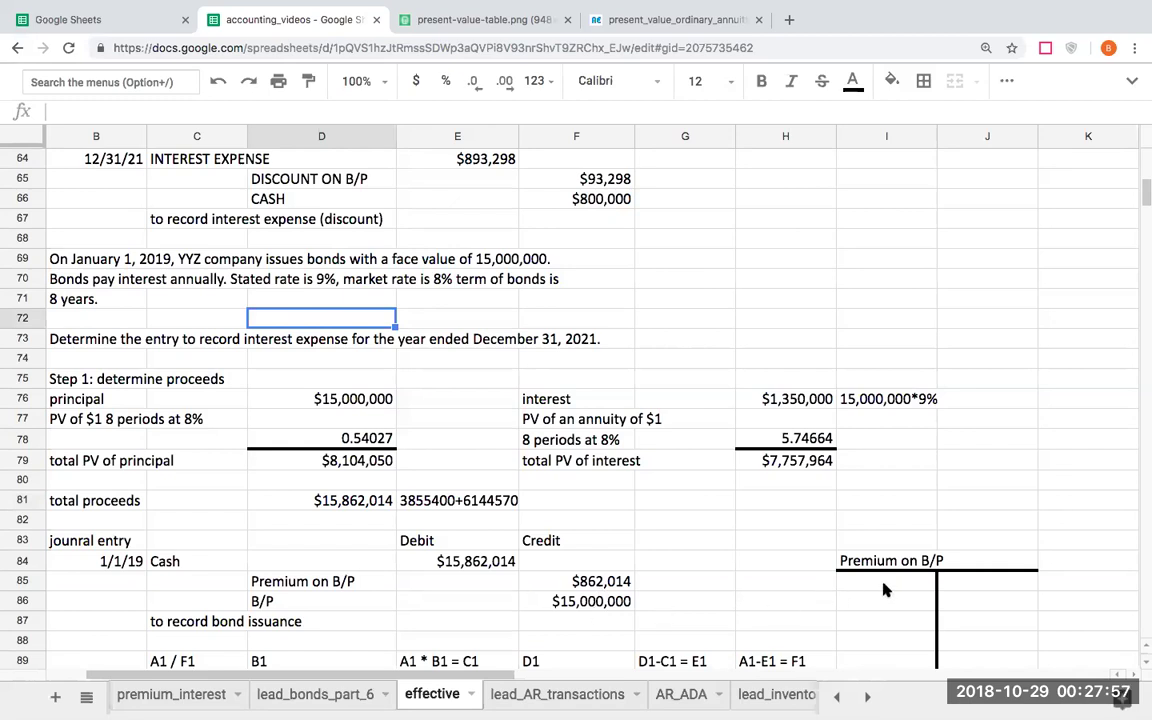
click(955, 588)
key(Right)
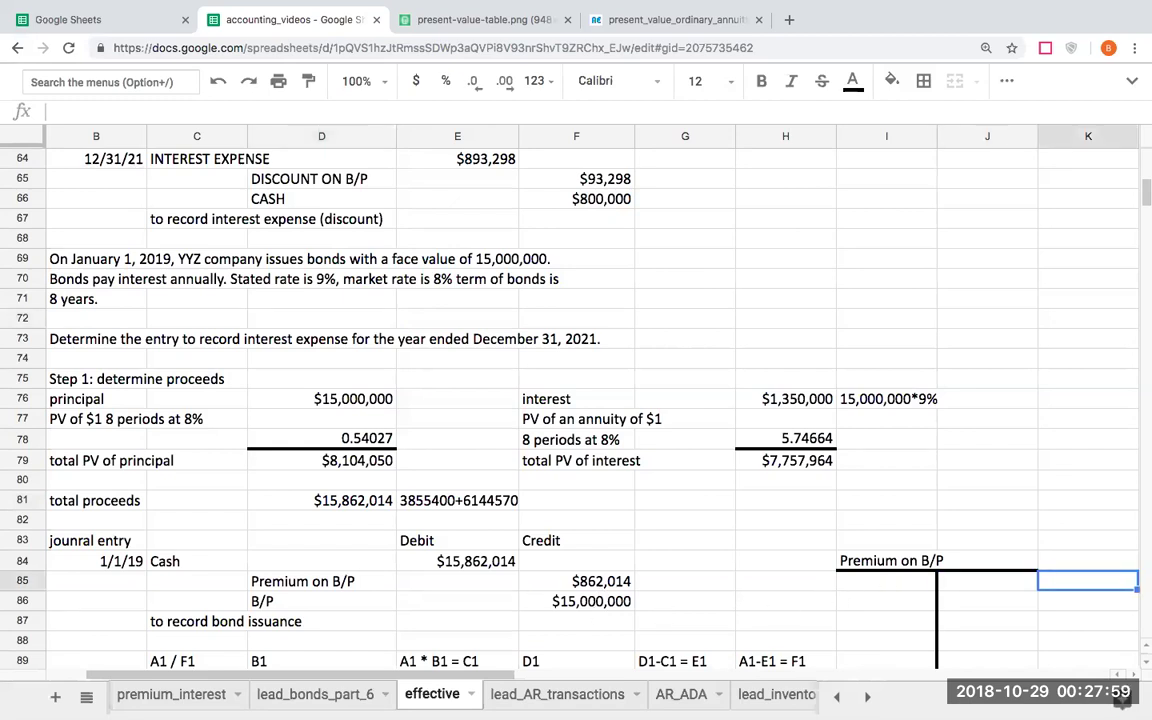
text(1/1/19)
key(Left)
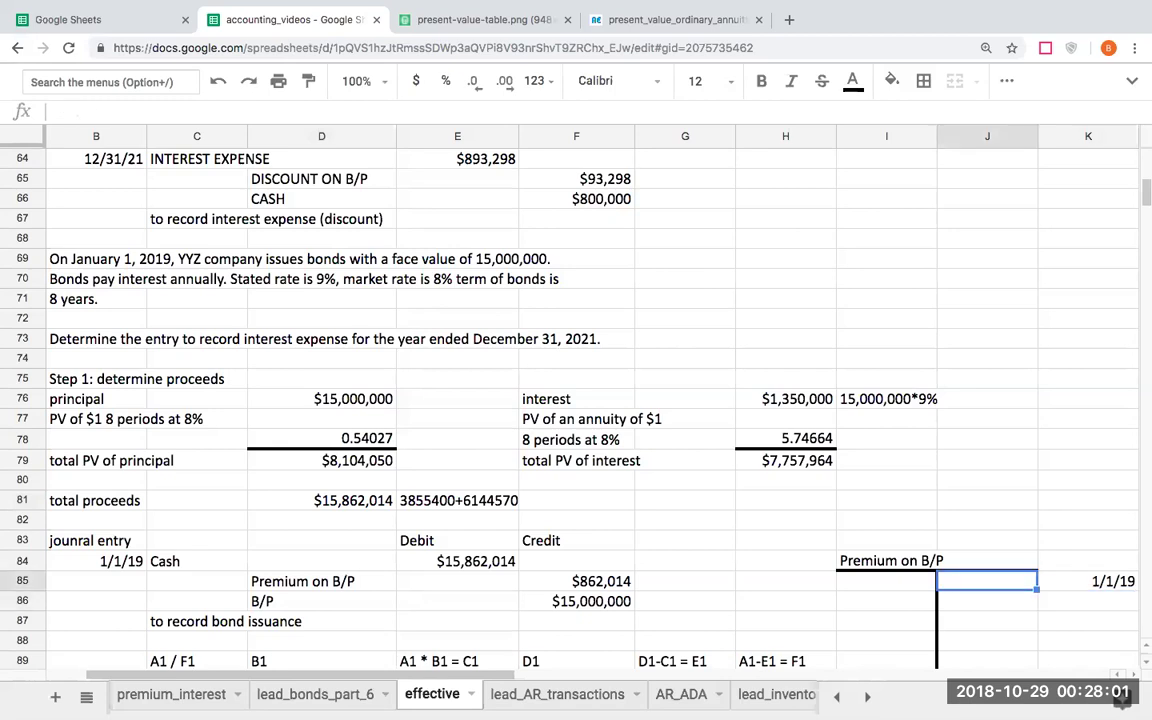
text(=)
key(Left)
key(Left)
key(Left)
key(Return)
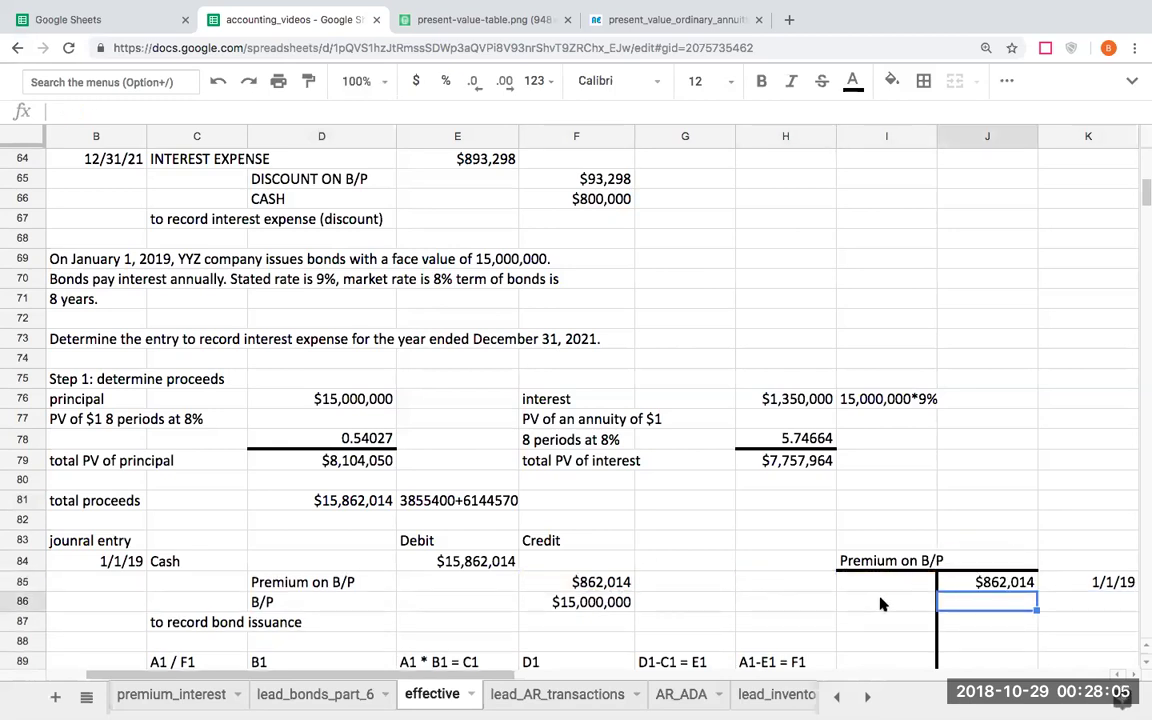
scroll(881, 603, down, 1)
scroll(802, 581, down, 1)
scroll(777, 558, down, 1)
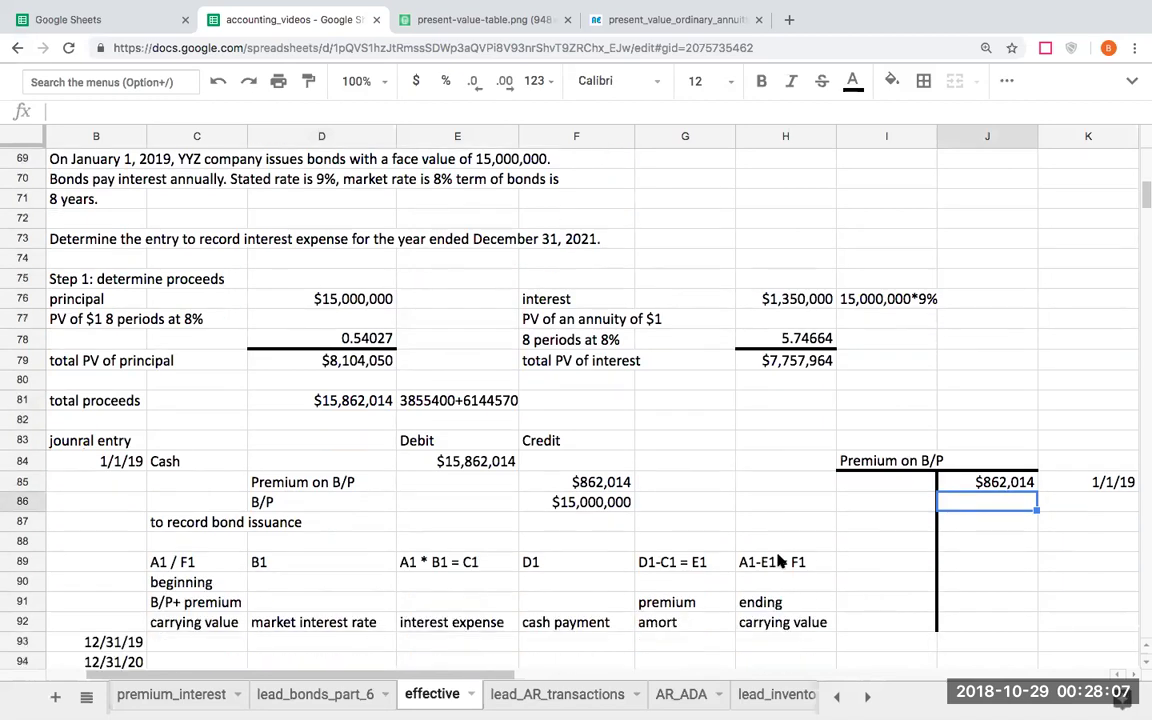
scroll(700, 530, down, 2)
Link the 12/31/19 beginning carrying value to the $15,862,014 cash debit.
click(221, 548)
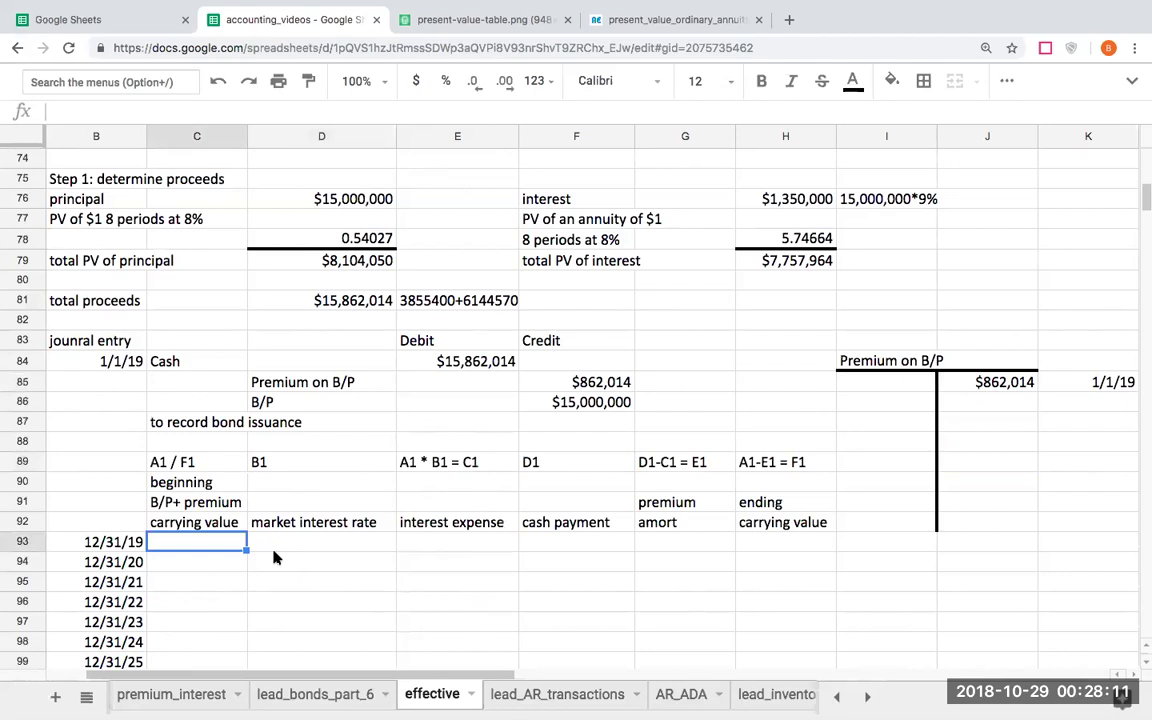
text(+)
key(Right)
key(Right)
key(Right)
key(Up)
key(Left)
key(Up)
key(Up)
key(Up)
key(Up)
key(Up)
key(Up)
key(Up)
key(Up)
key(Return)
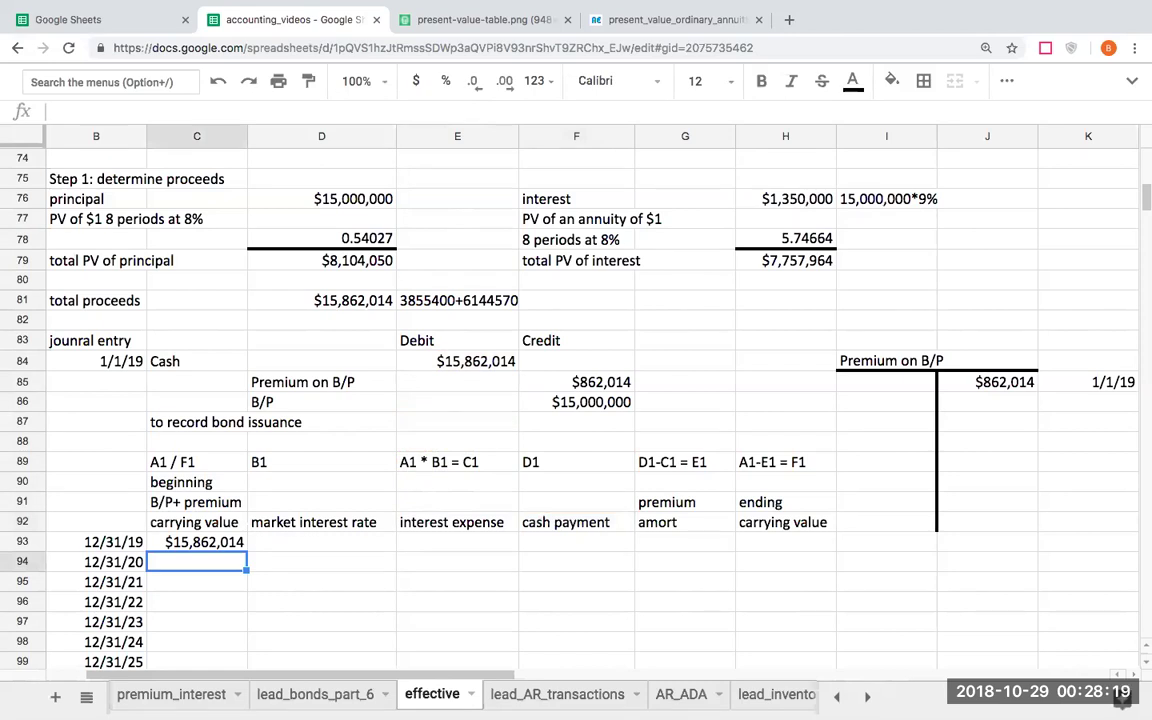
Enter 0.08 as the 12/31/19 market interest rate.
key(Up)
key(Right)
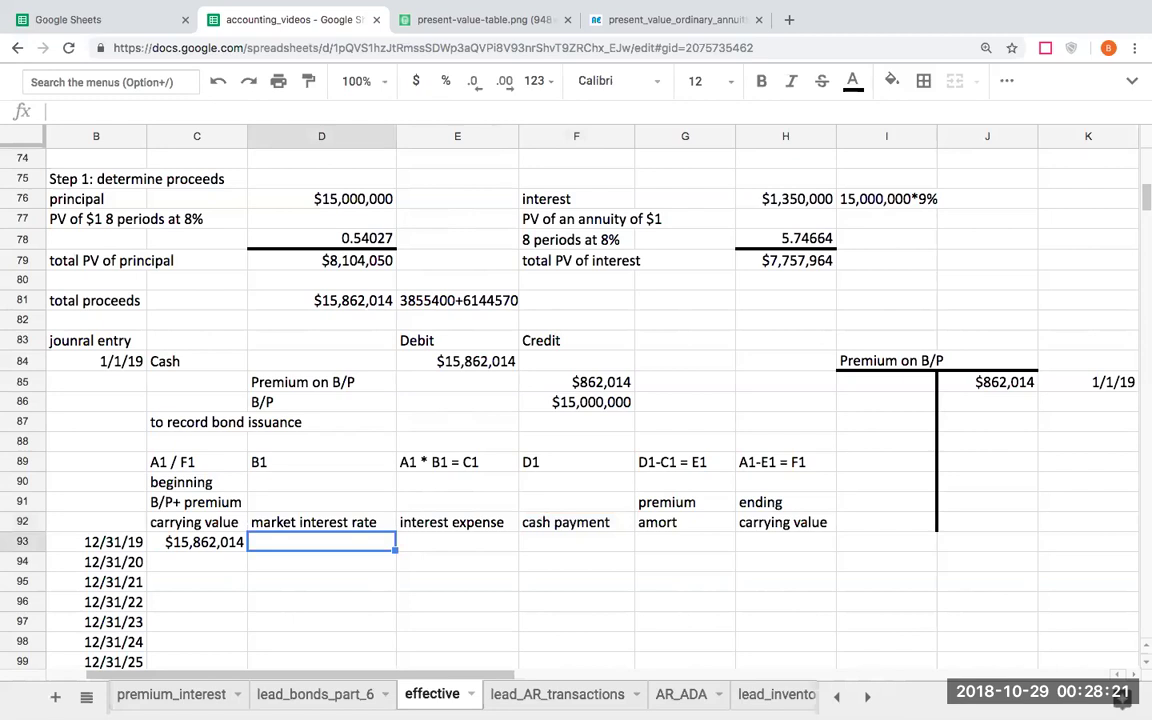
text(=0)
text(.08)
key(Return)
key(Up)
Compute 12/31/19 interest expense as carrying value times rate, giving $1,268,961.
scroll(301, 548, down, 2)
scroll(301, 548, up, 3)
scroll(300, 548, up, 1)
scroll(300, 548, up, 2)
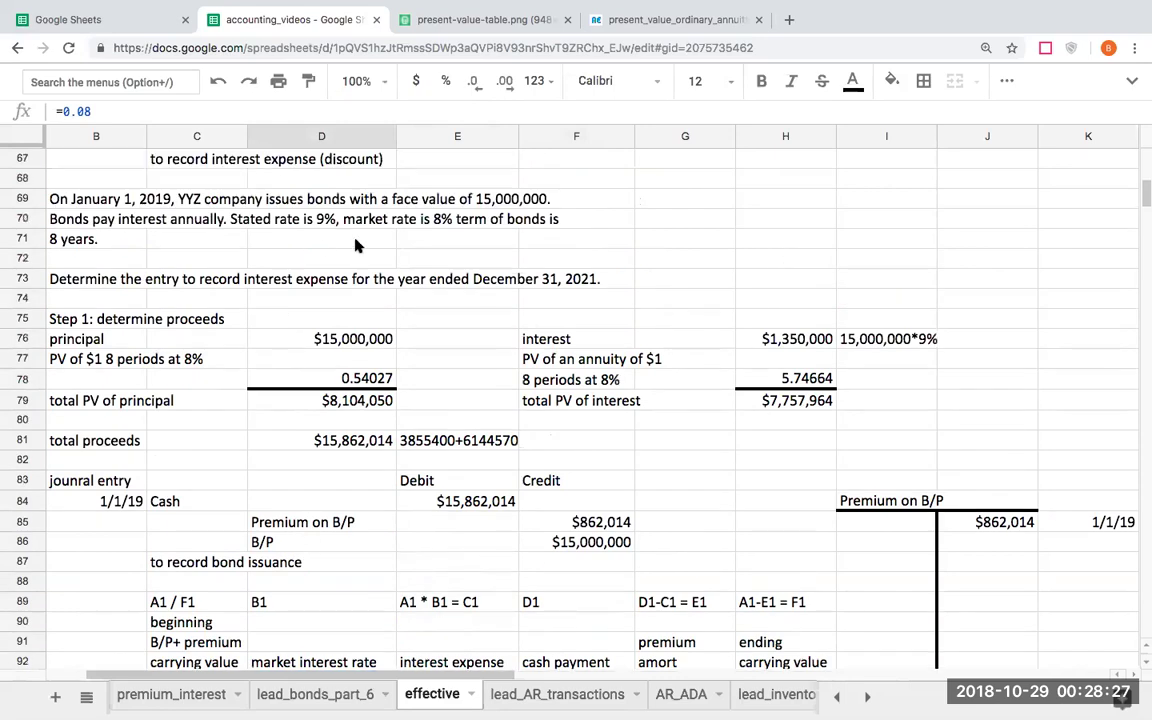
scroll(320, 300, down, 3)
scroll(342, 333, down, 1)
click(425, 522)
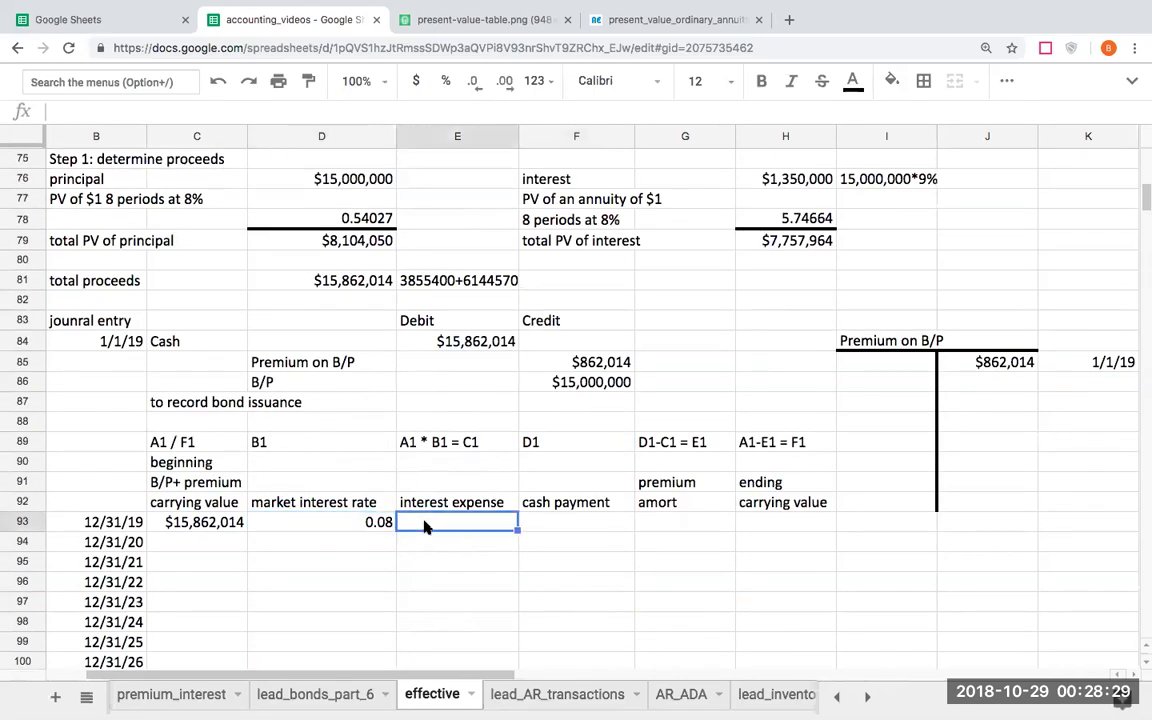
text(+)
key(Left)
key(Left)
key(Left)
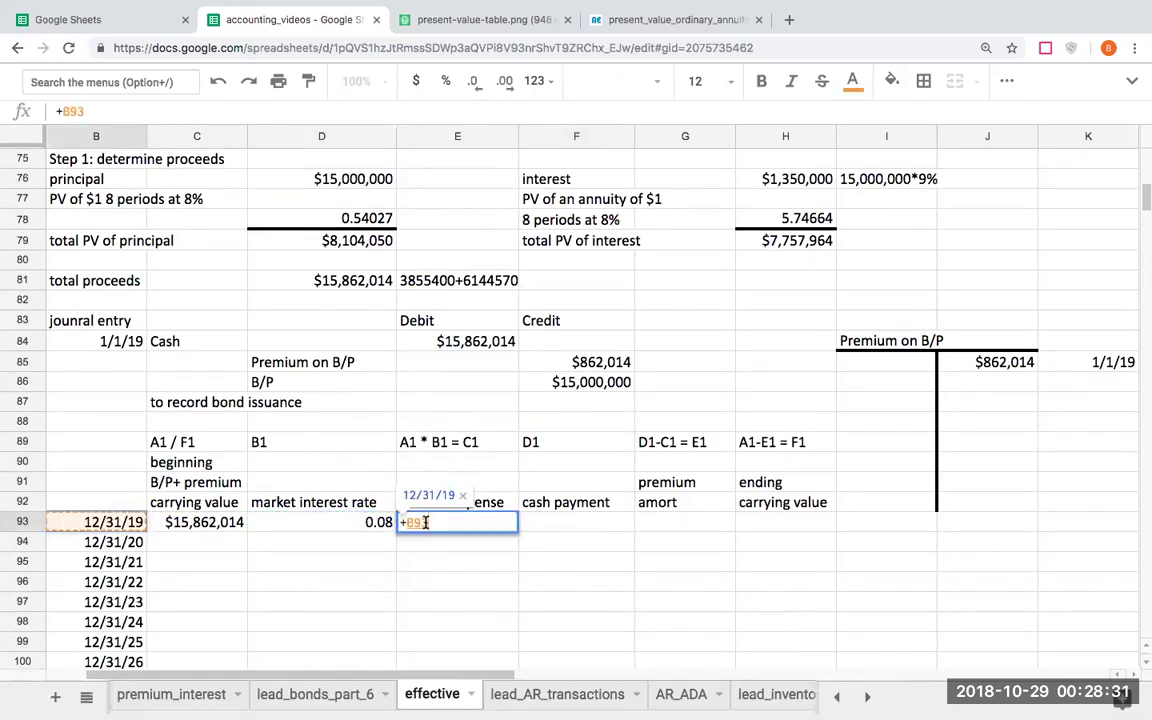
key(Right)
text(*)
key(Left)
key(Return)
Enter the $1,350,000 cash payment, formatted as currency with no decimals.
key(Up)
key(Right)
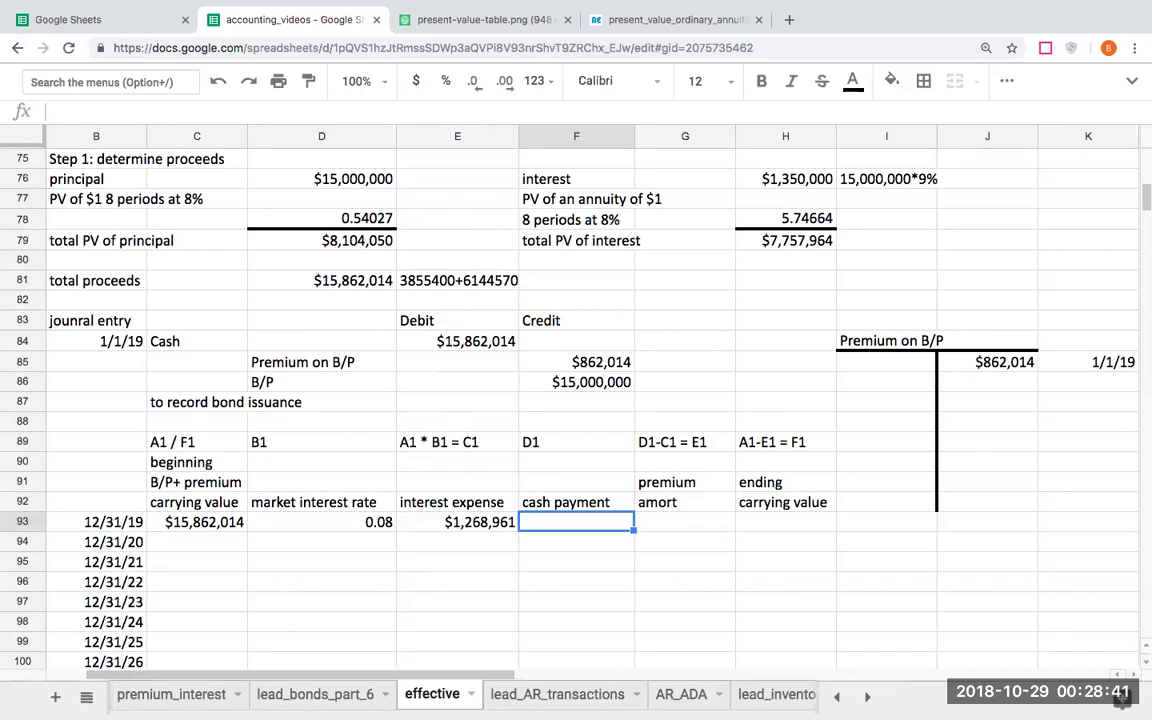
click(787, 183)
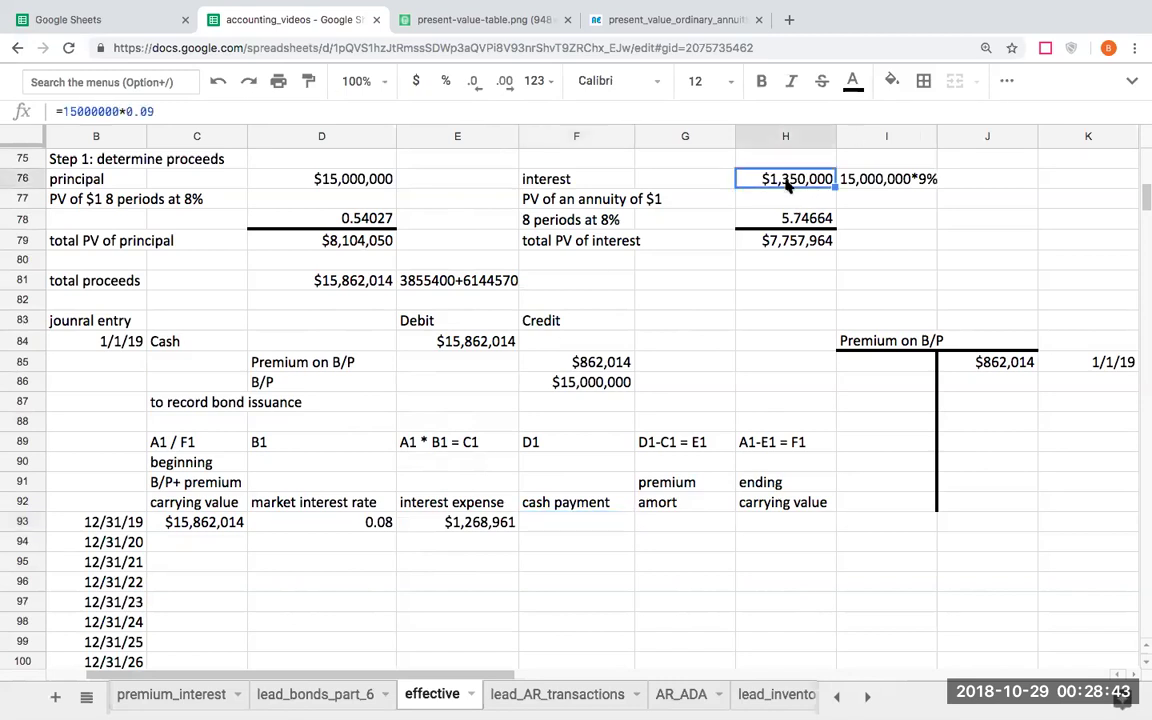
click(600, 522)
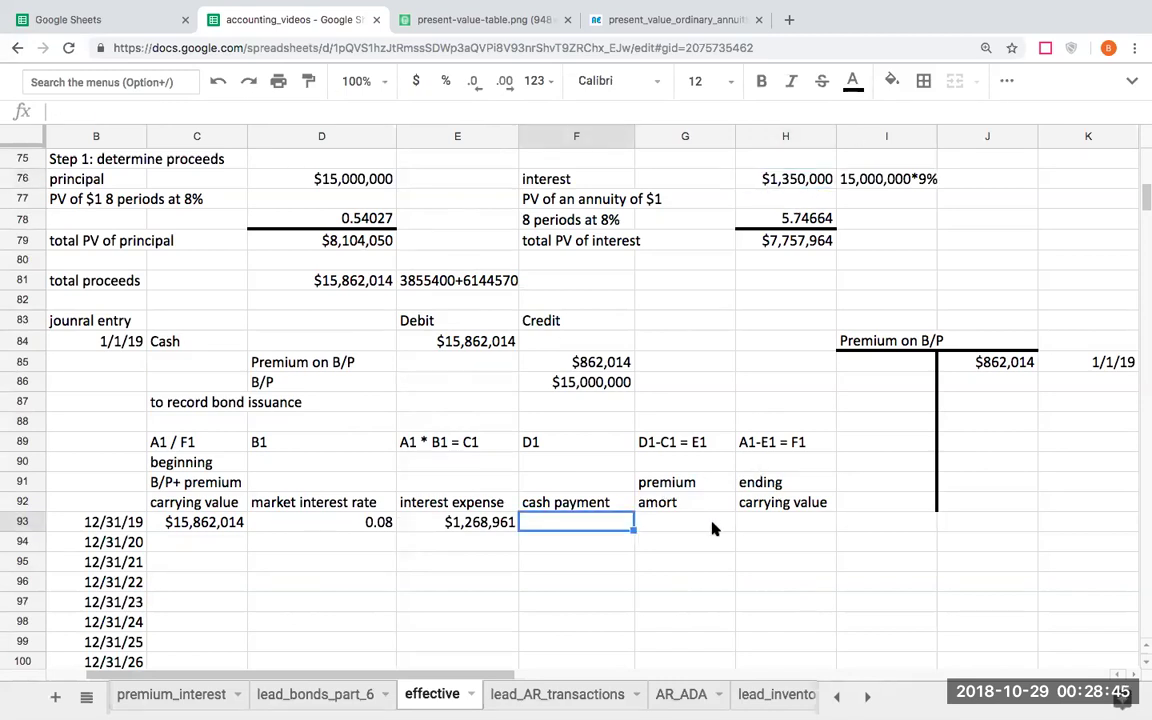
text(1350)
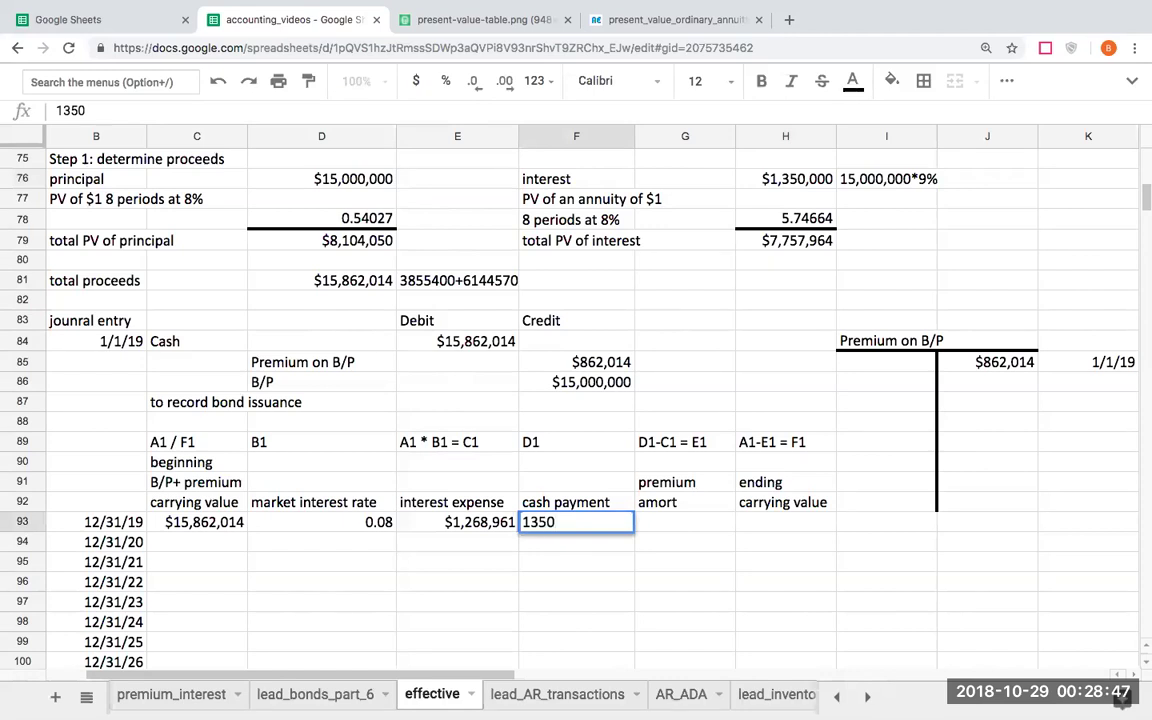
text(000)
key(Return)
key(Up)
click(416, 81)
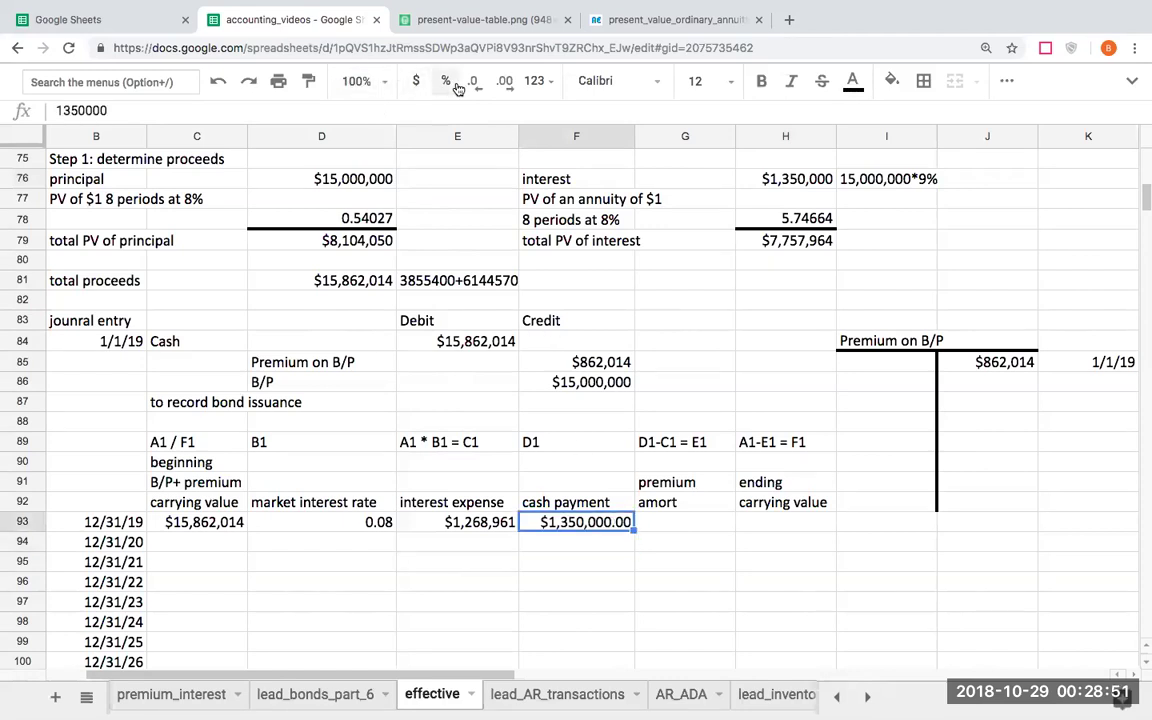
double_click(476, 84)
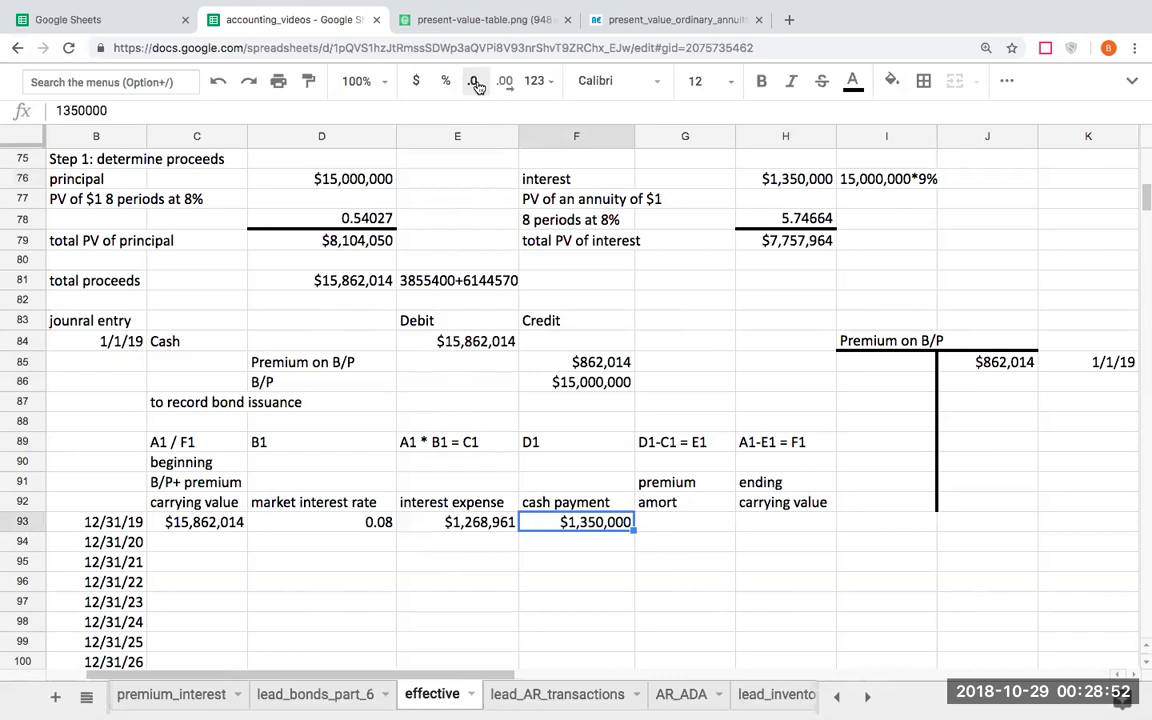
click(700, 524)
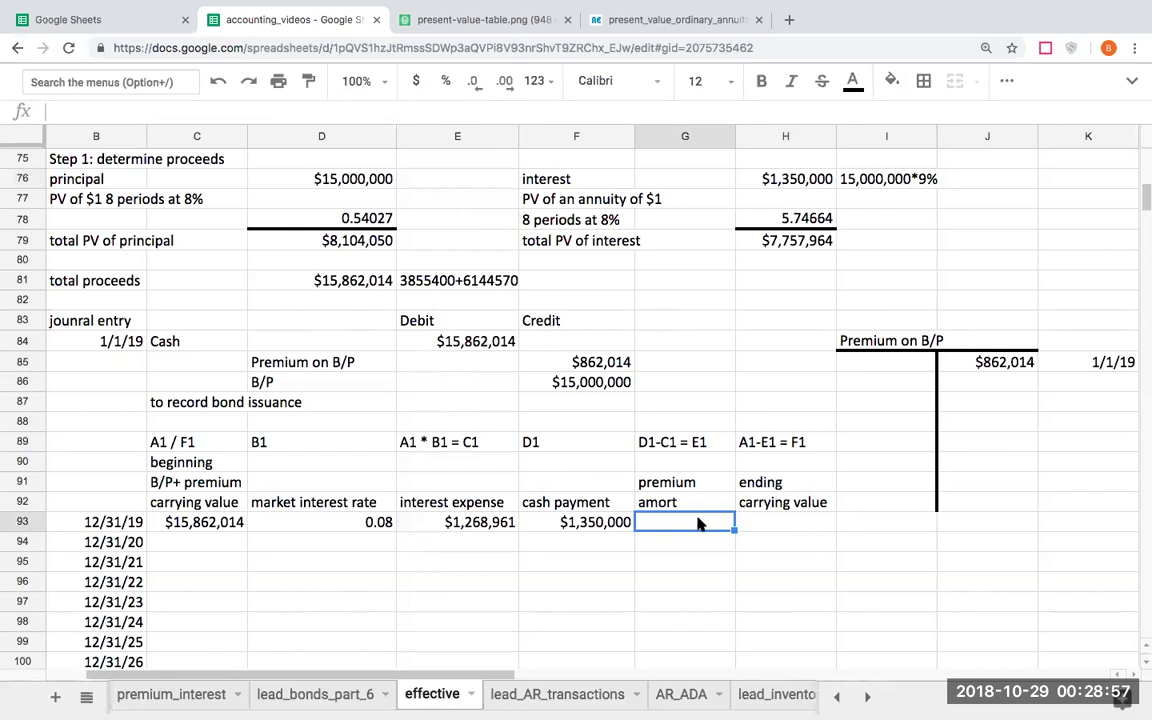
Select the yellow premium interest-expense entry template in B15:D17.
scroll(275, 571, up, 2)
scroll(278, 572, down, 3)
scroll(278, 572, down, 3)
scroll(278, 572, down, 1)
scroll(279, 572, up, 3)
scroll(280, 572, up, 7)
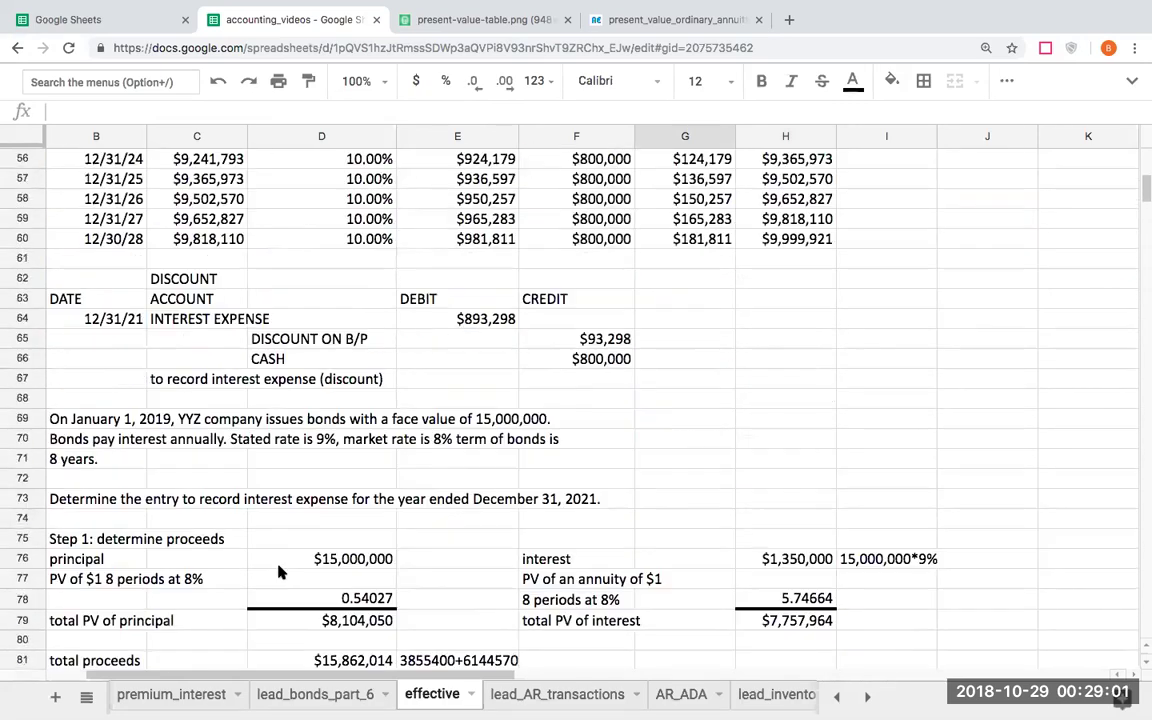
scroll(280, 571, up, 3)
scroll(280, 568, up, 8)
scroll(280, 570, up, 4)
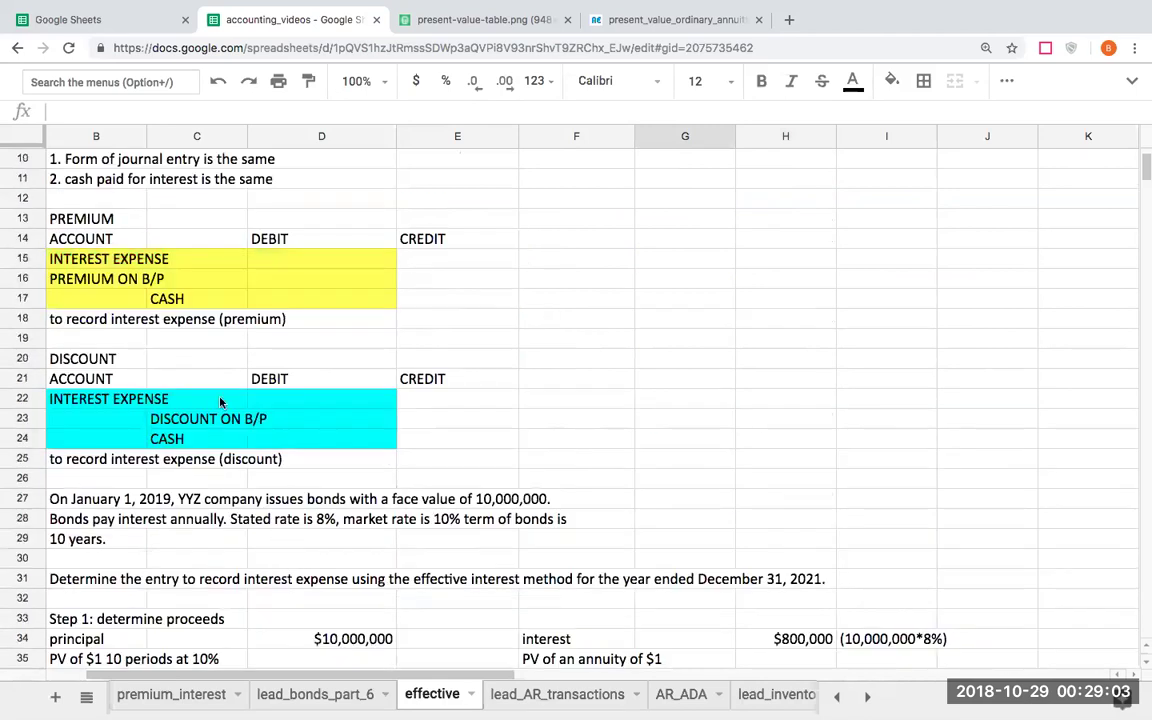
click(90, 258)
shift+click(342, 299)
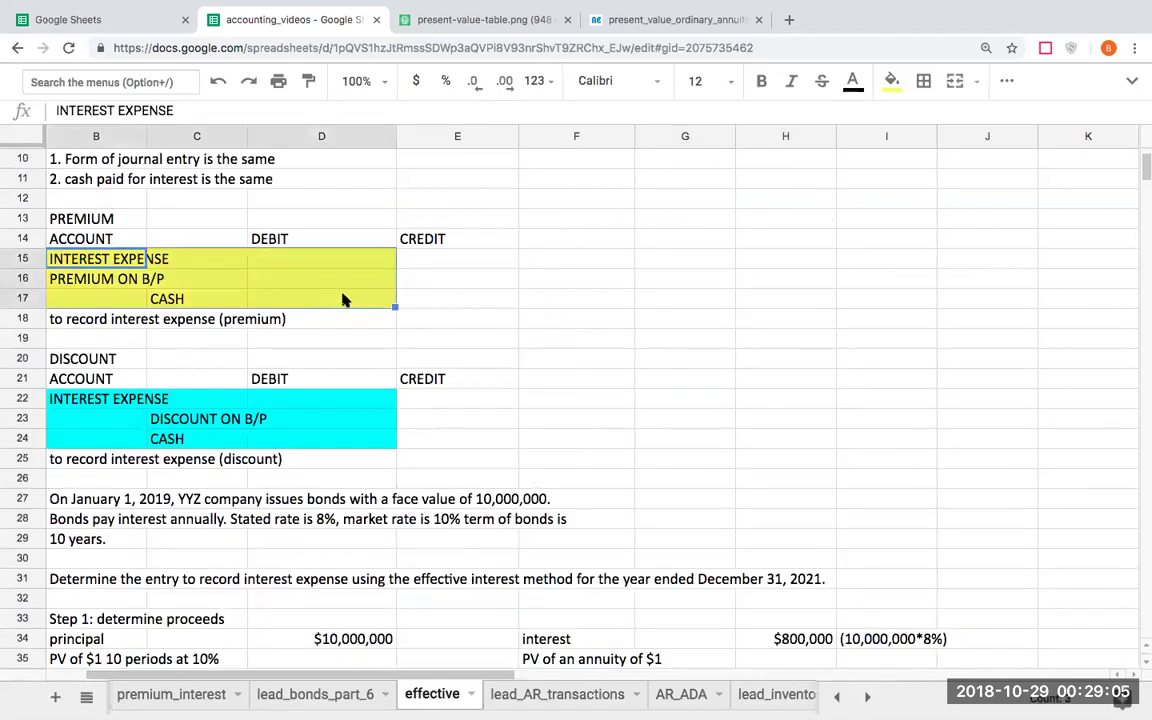
Paste the template at D104, below the amortization table.
scroll(315, 360, down, 1)
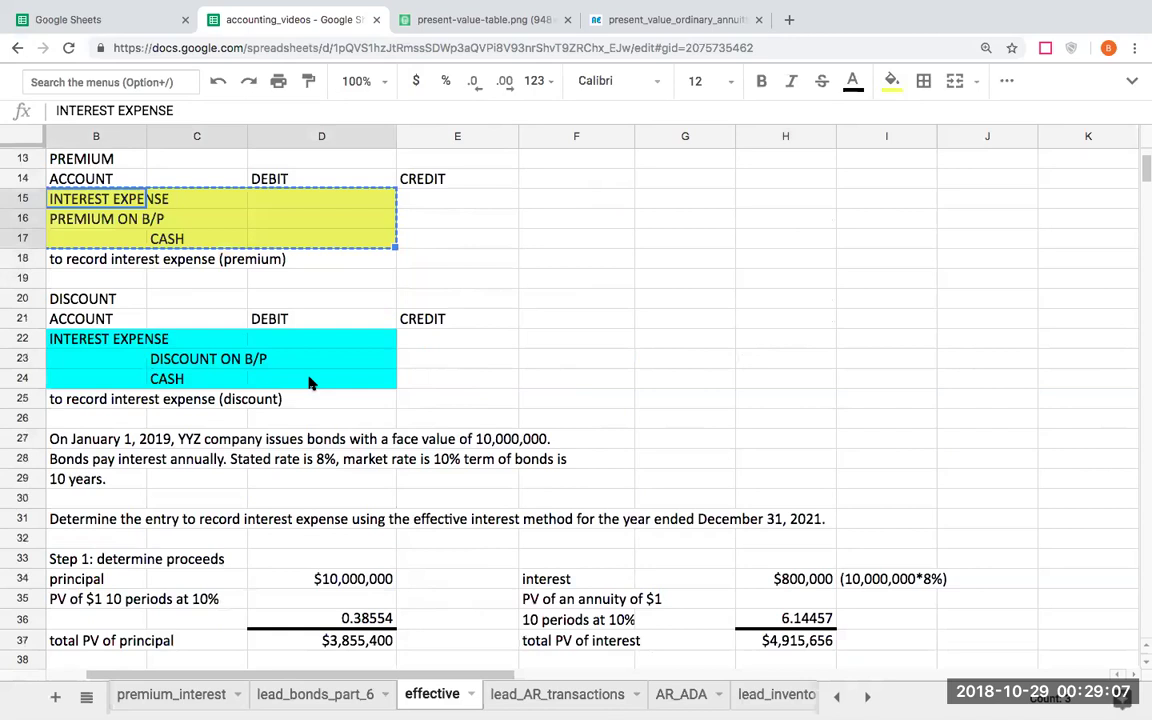
scroll(305, 375, down, 5)
scroll(310, 386, down, 7)
scroll(310, 386, down, 4)
scroll(310, 386, down, 8)
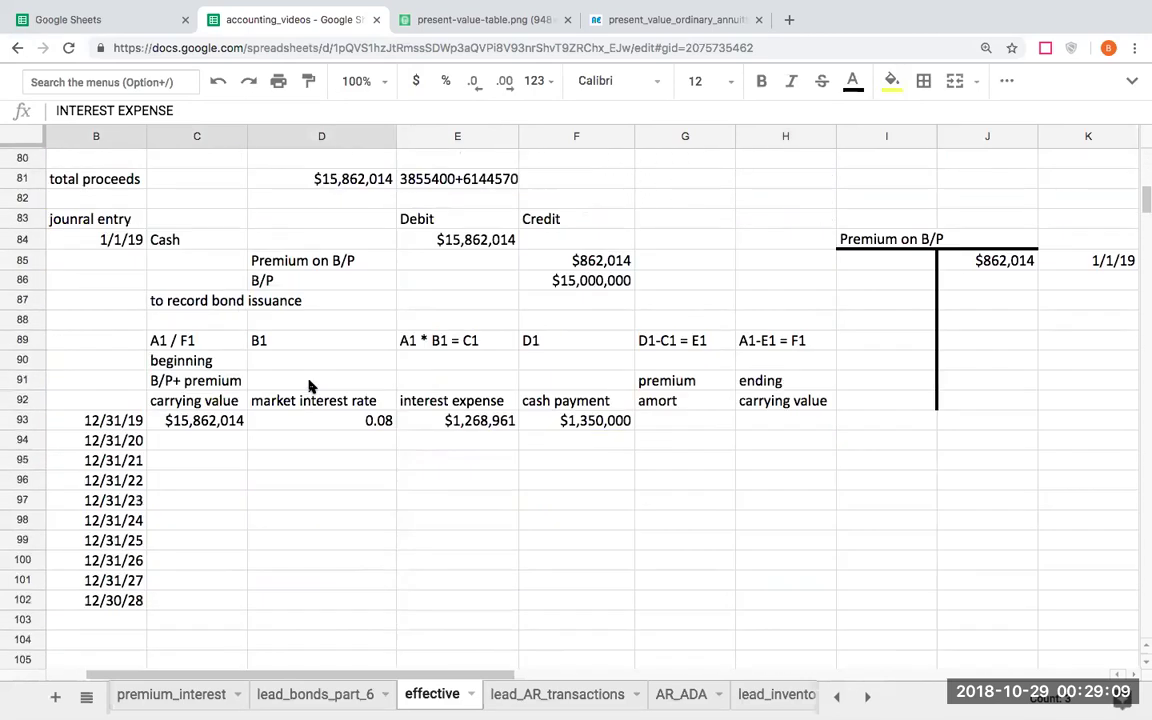
click(313, 622)
text(INTEREST EXPENSE		 PREMIUM ON B/P		 	CASH)
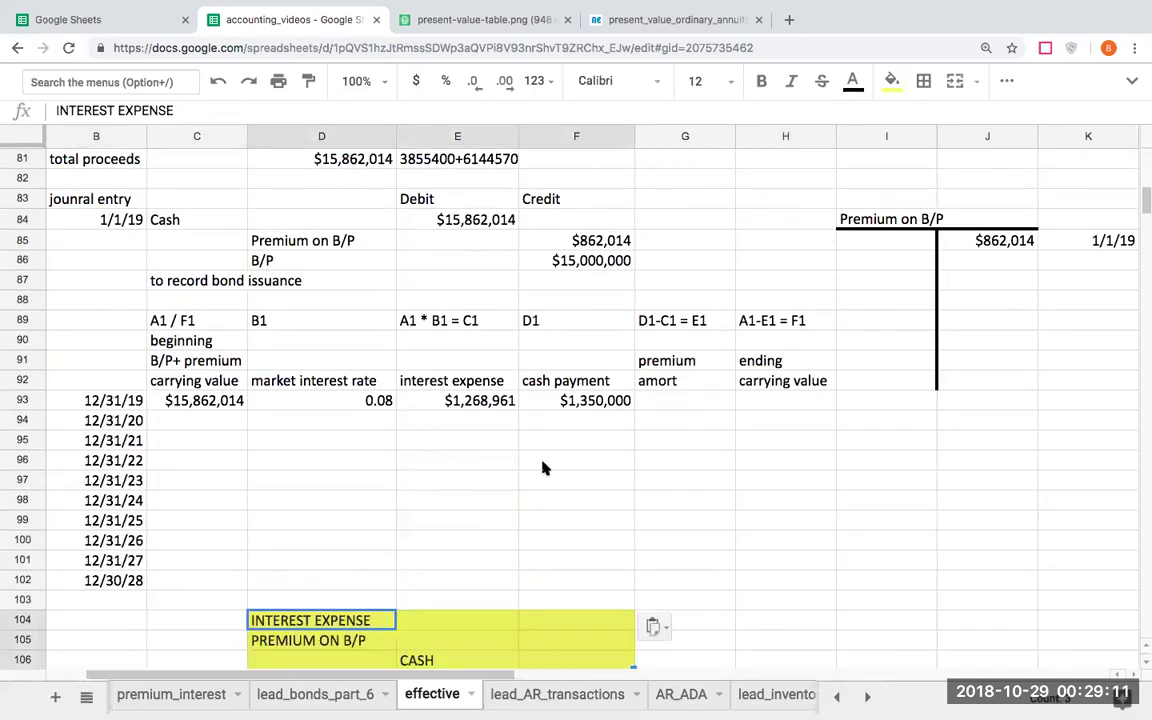
click(677, 399)
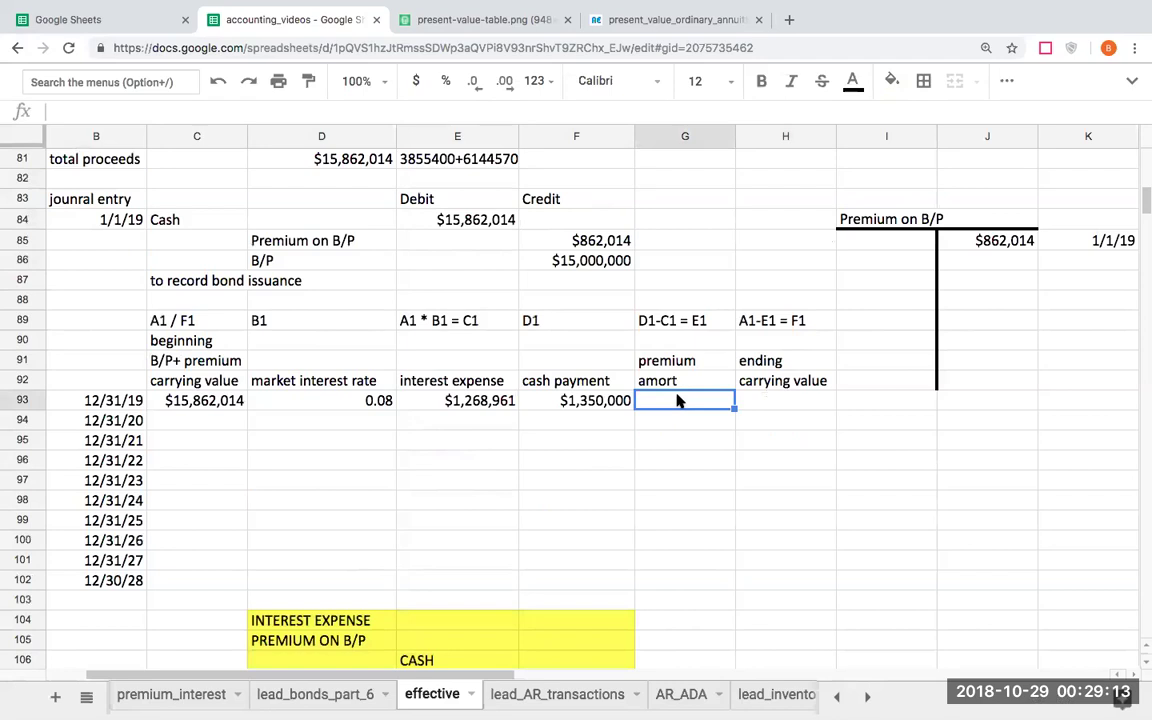
key(Left)
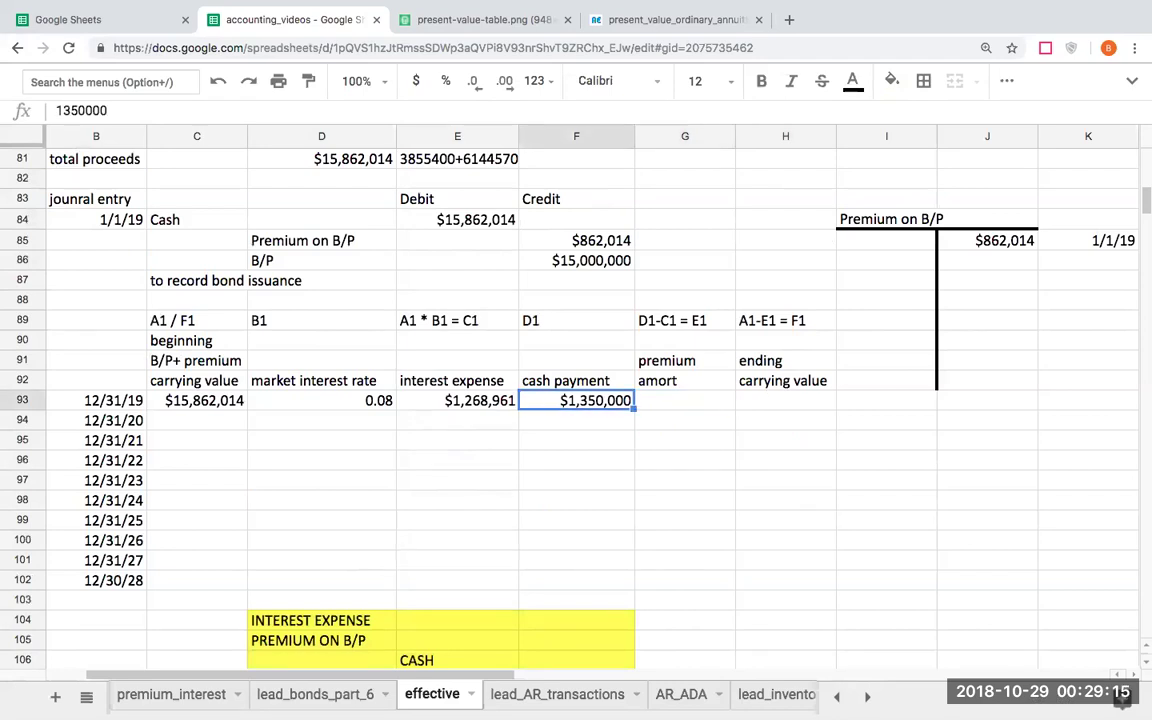
key(Right)
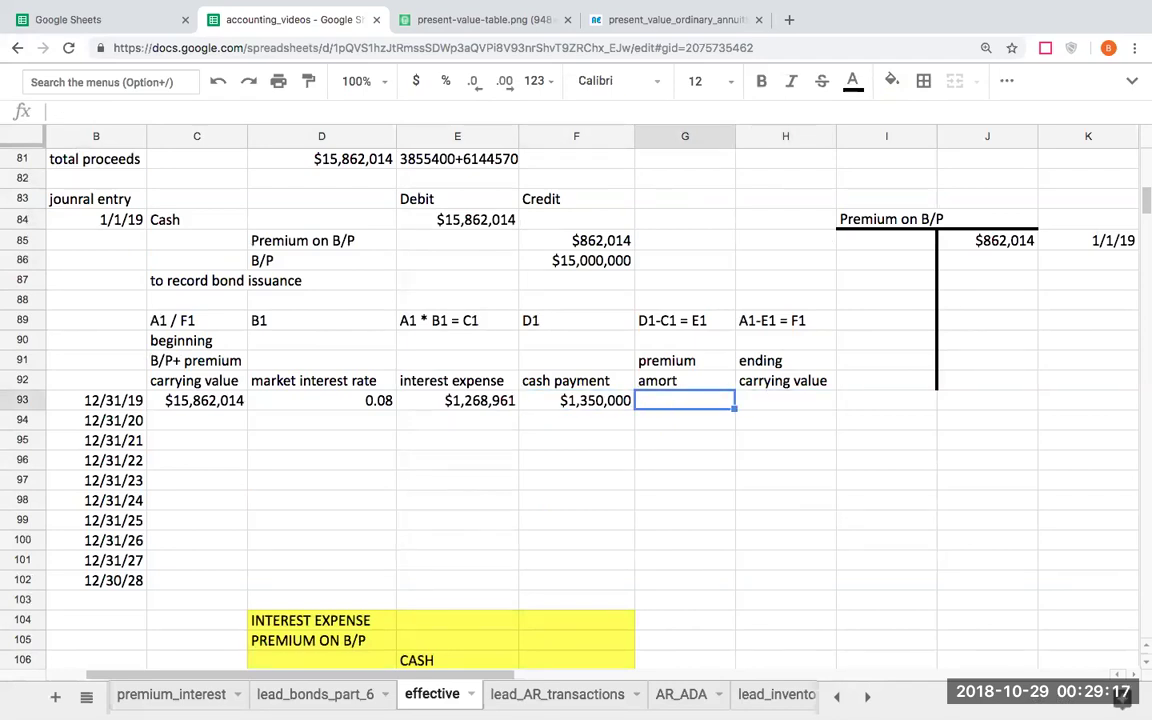
Add the 'as of 1/1/19' note and a 'B/P' label beside the bond account.
key(Right)
key(Right)
key(Right)
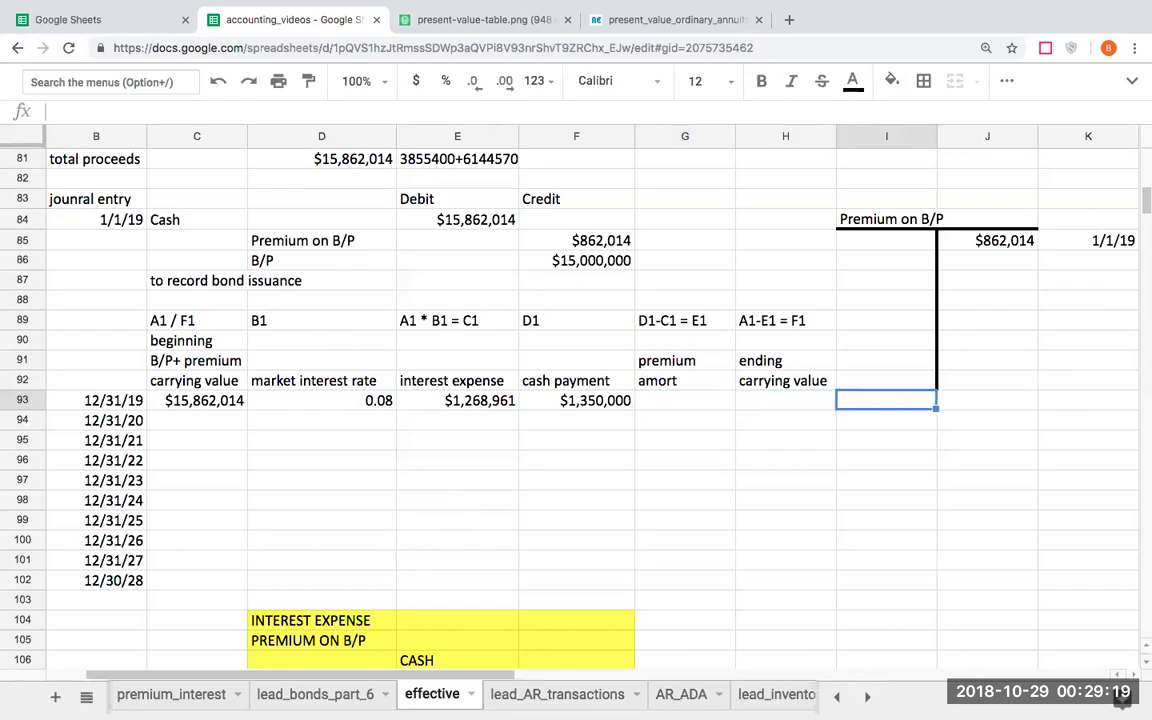
key(Right)
key(Right)
key(Left)
key(Right)
key(Left)
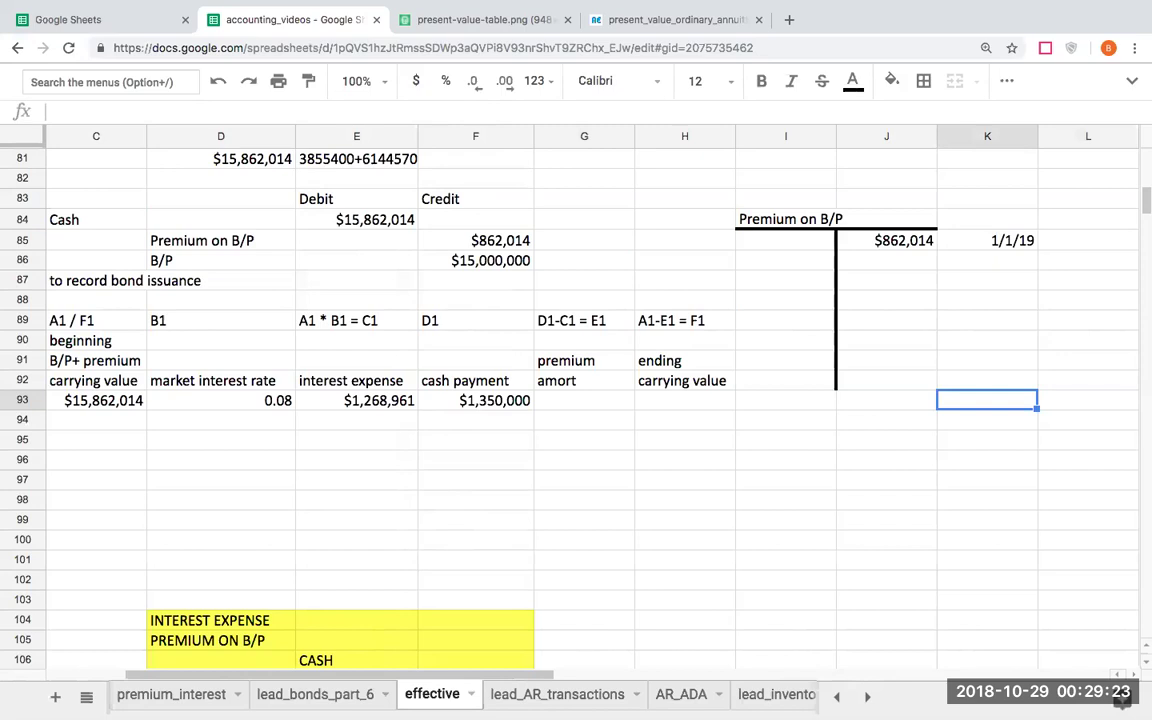
text(as of 1/1/19)
key(Return)
key(Left)
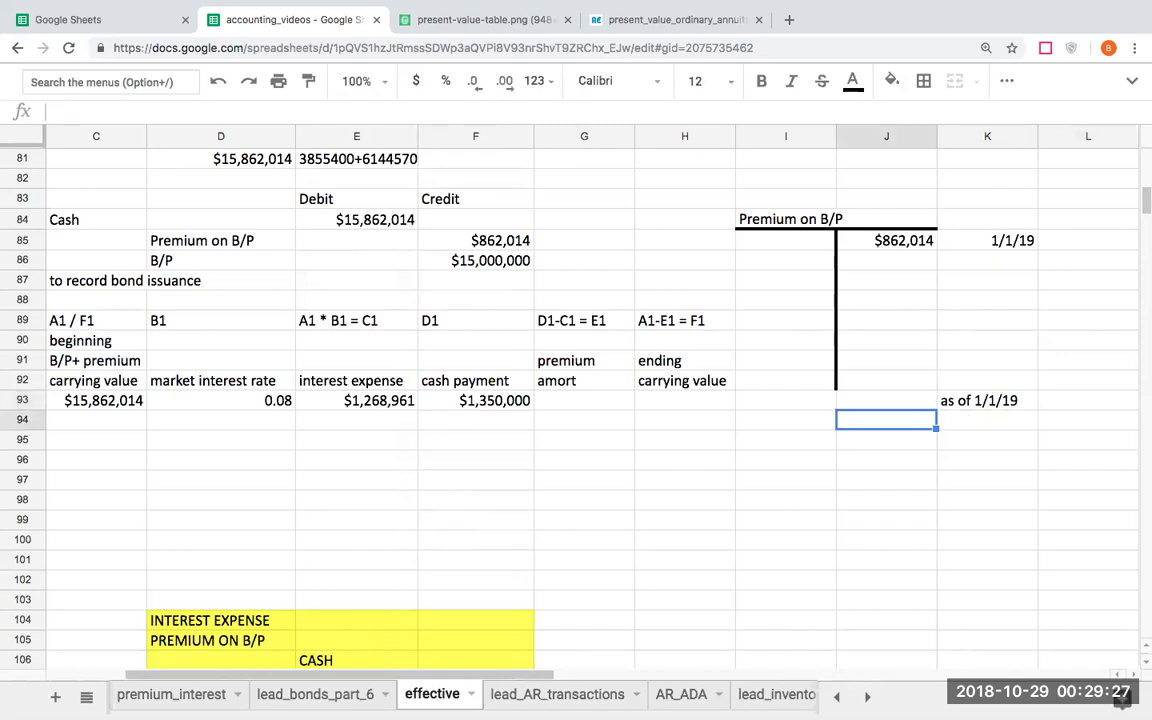
text(B/P)
key(Return)
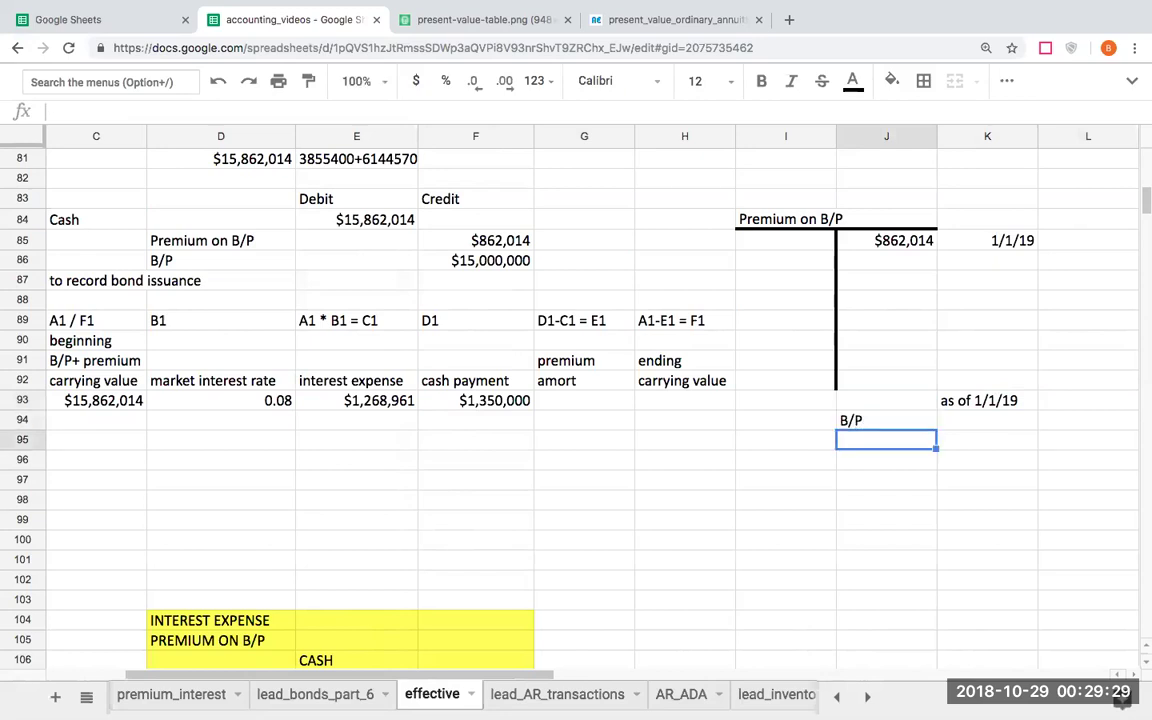
Link the B/P amount to the $15,000,000 bonds payable.
key(Up)
key(Right)
text(+)
key(Left)
key(Left)
key(Left)
key(Left)
key(Up)
key(Up)
key(Up)
key(Up)
key(Left)
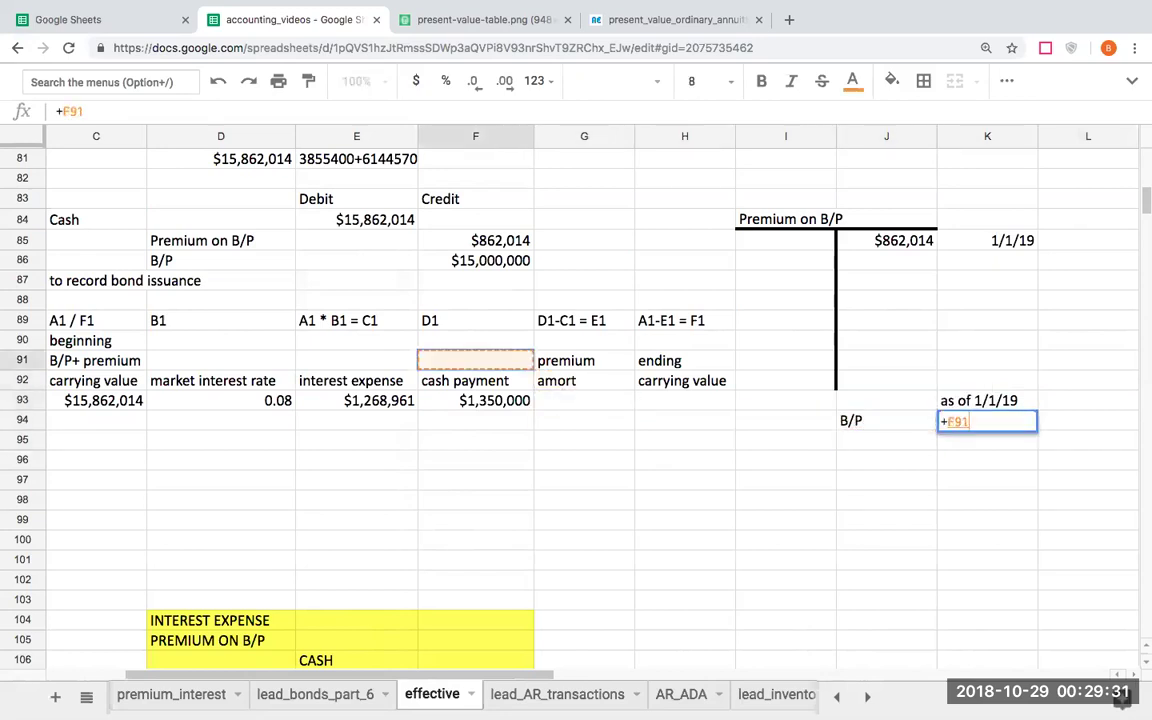
key(Up)
key(Up)
key(Up)
key(Up)
key(Return)
key(Left)
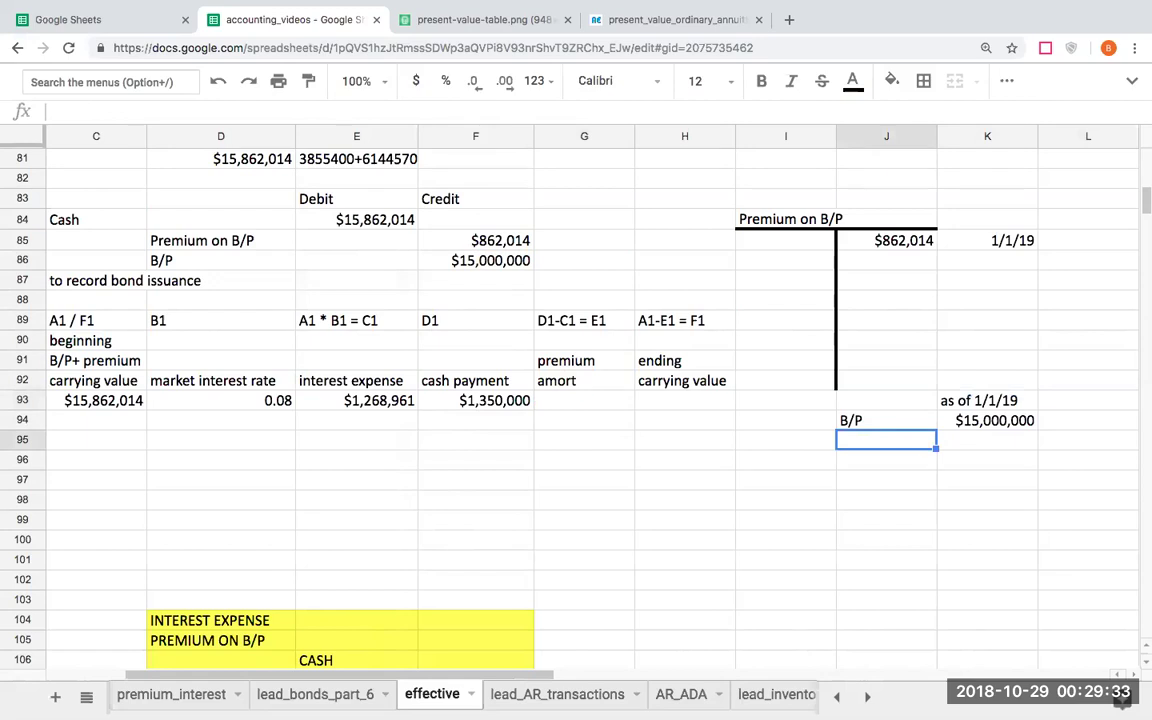
Add a '+ premium' row linked to the $862,014 premium balance.
text('+ premi)
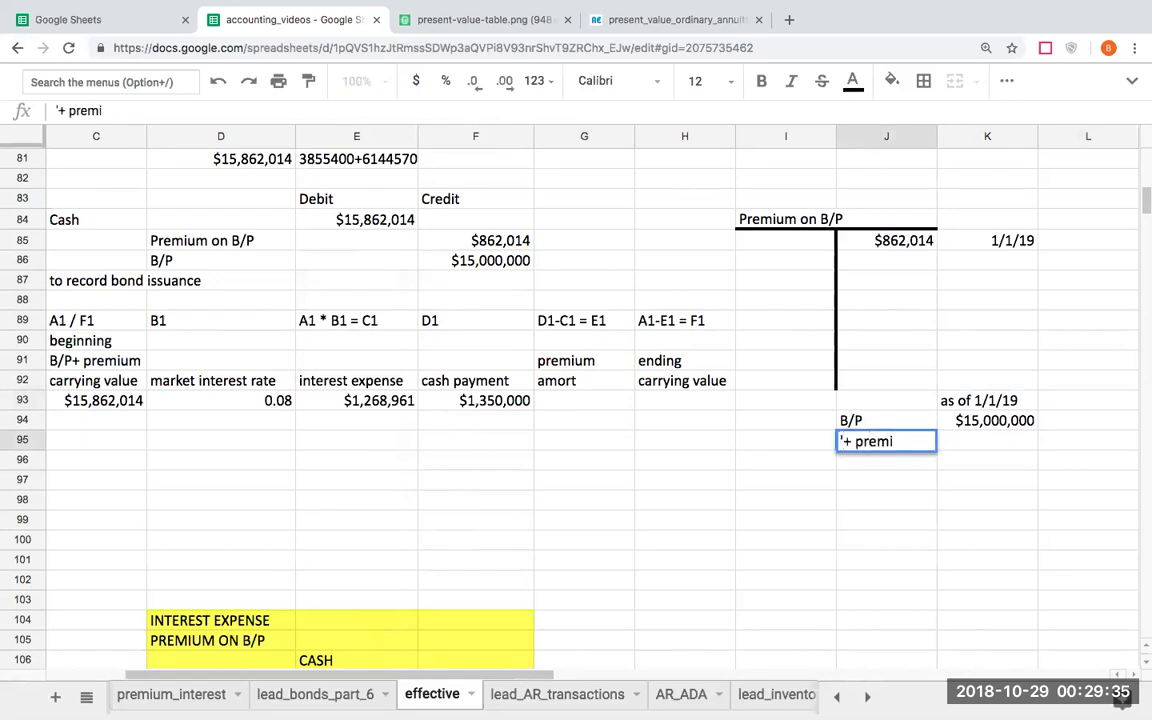
text(um)
key(Return)
key(Up)
key(Right)
text(+)
key(Left)
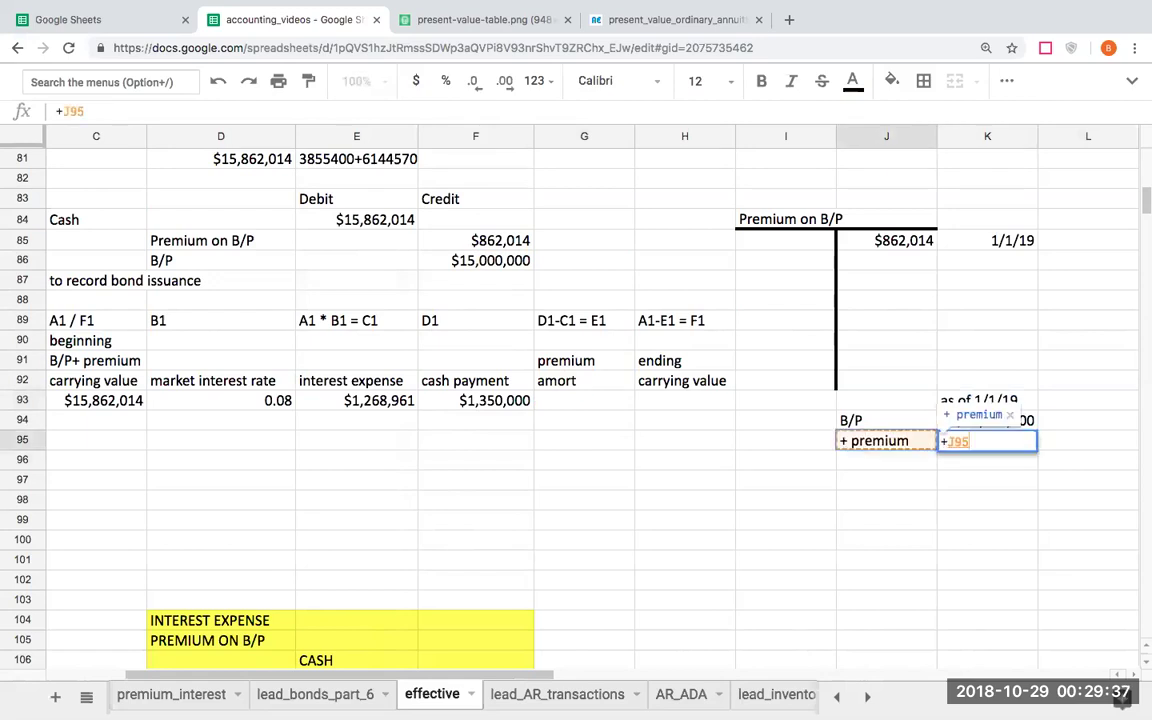
key(Up)
key(Up)
key(Up)
key(Up)
key(Up)
key(Up)
Add a 'B/P, net' row totalling bonds plus premium to $15,862,014.
key(Up)
key(Up)
key(Up)
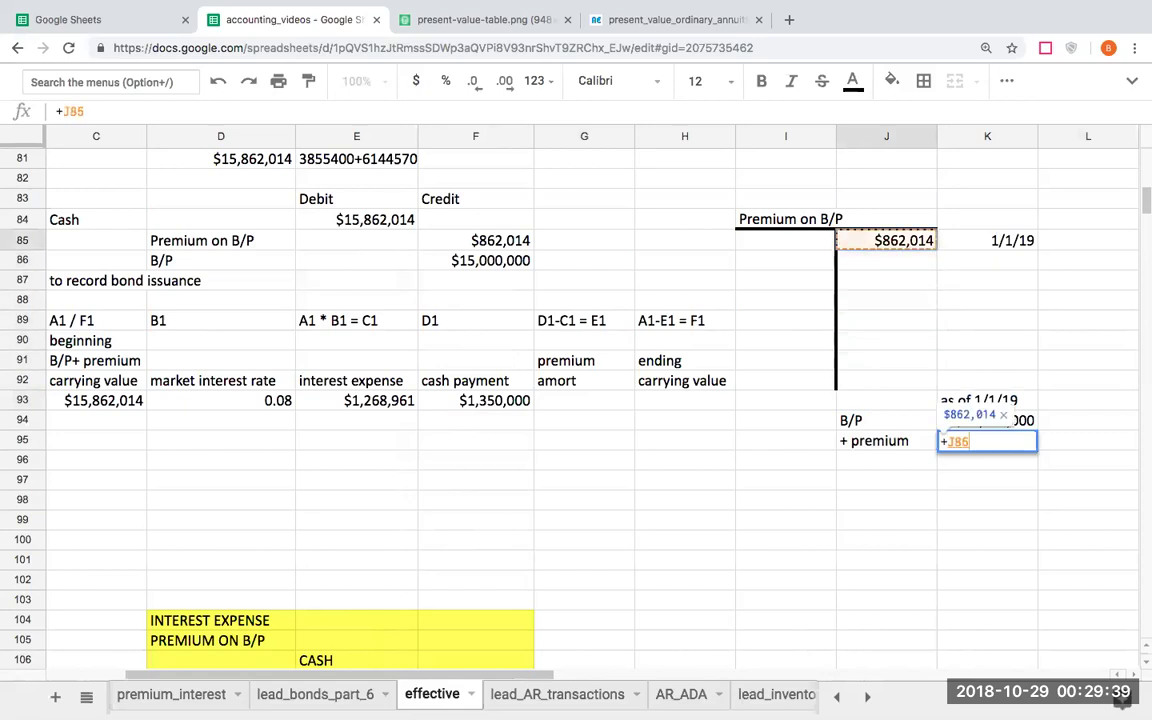
key(Up)
key(Return)
key(Left)
text(B/P, net)
key(Return)
key(Up)
key(Right)
text(=)
key(Up)
key(Up)
text(+)
key(Up)
key(Tab)
key(Up)
key(Up)
key(Up)
Add a 12/31/19 column heading and review the premium formula.
text(12/31/19)
key(Return)
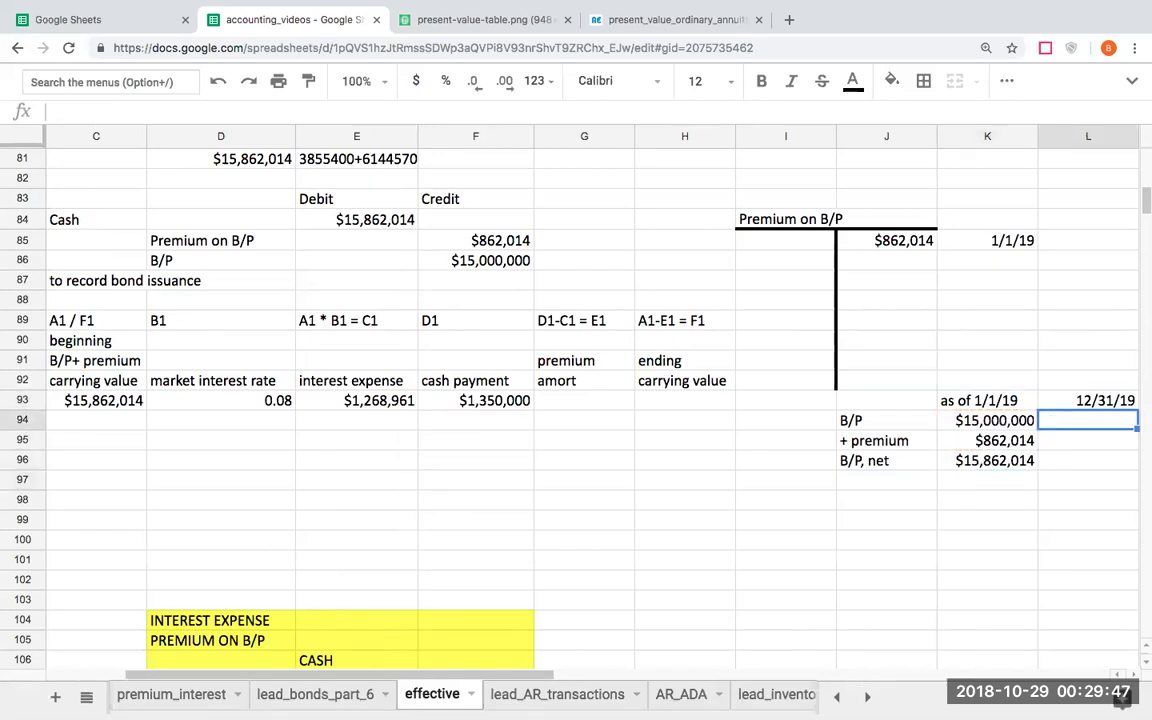
key(Left)
key(Down)
key(Right)
key(Left)
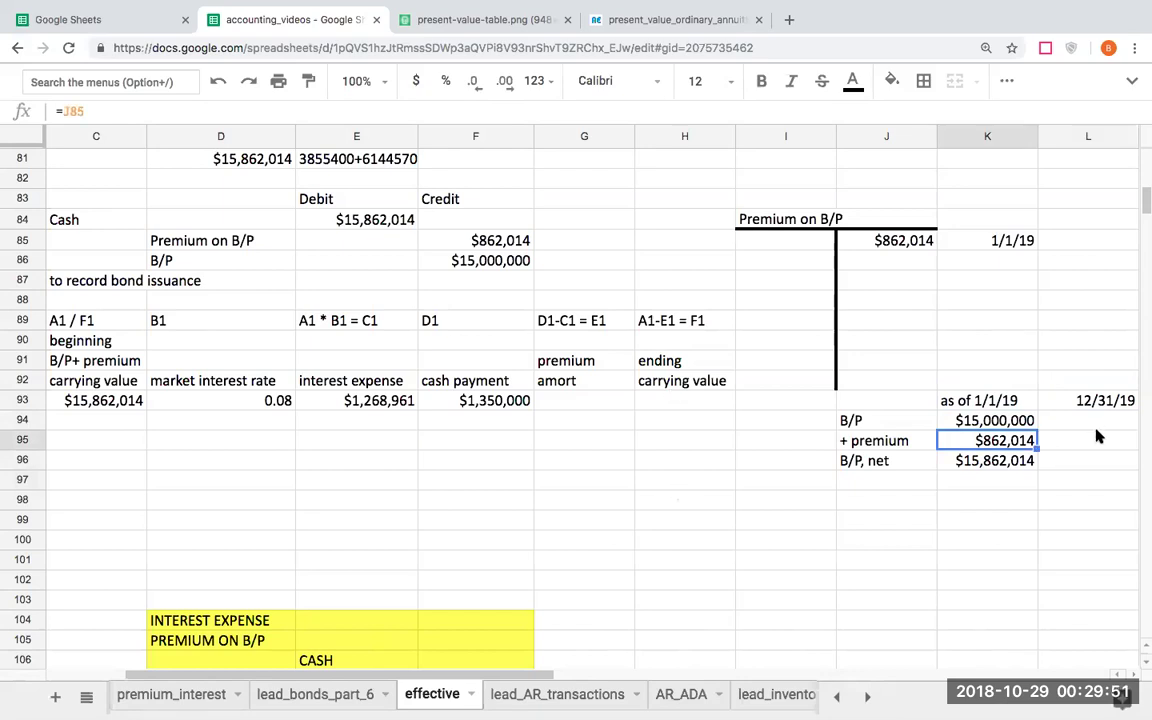
Compute premium amortization as cash payment minus interest expense, $81,039.
click(950, 463)
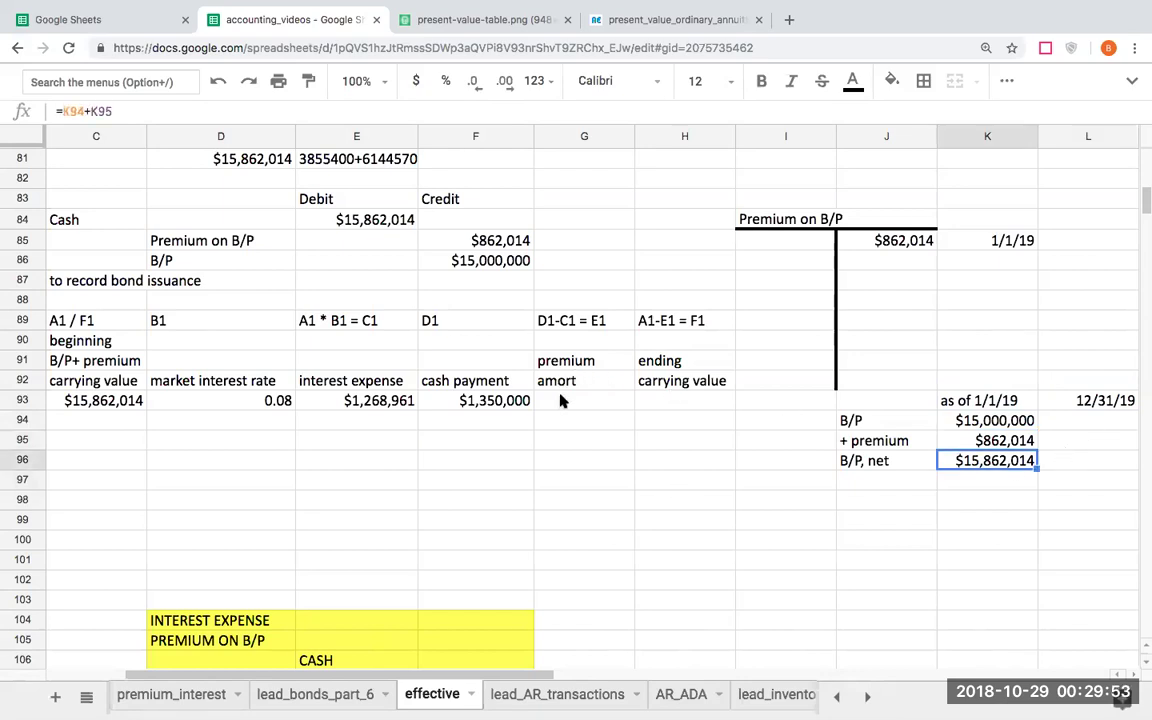
click(600, 402)
text(+)
key(Left)
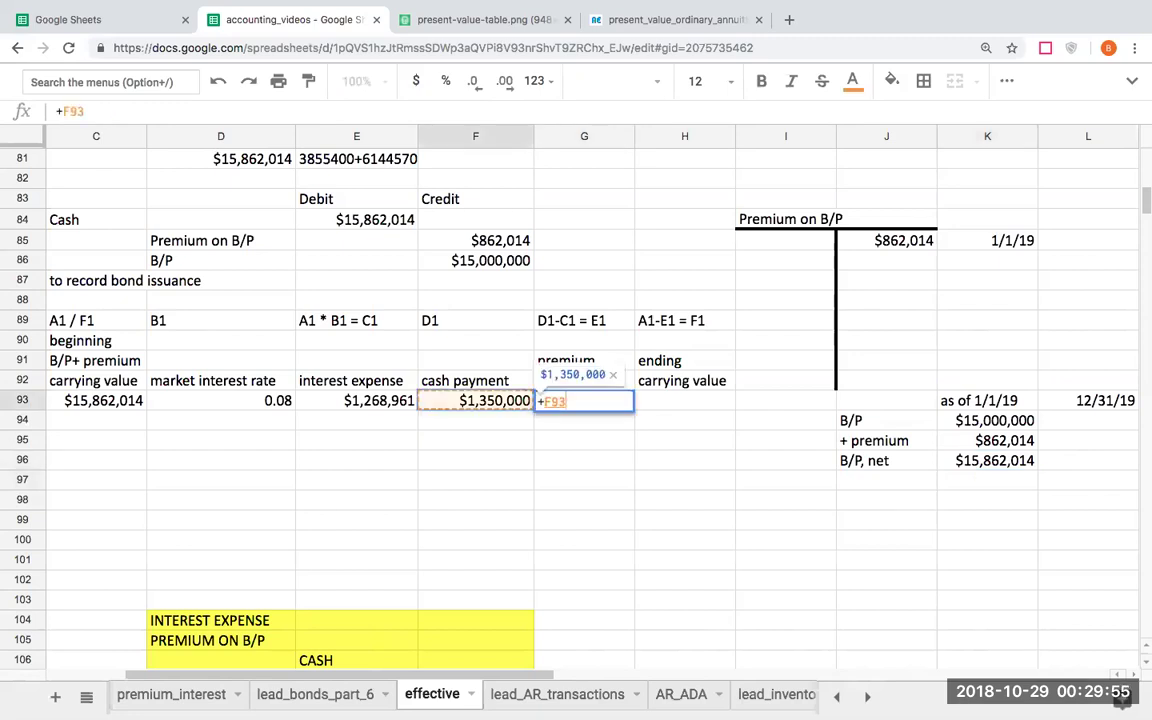
text(-)
key(Left)
Compute ending carrying value as beginning value minus amortization, $15,780,975.
key(Left)
key(Return)
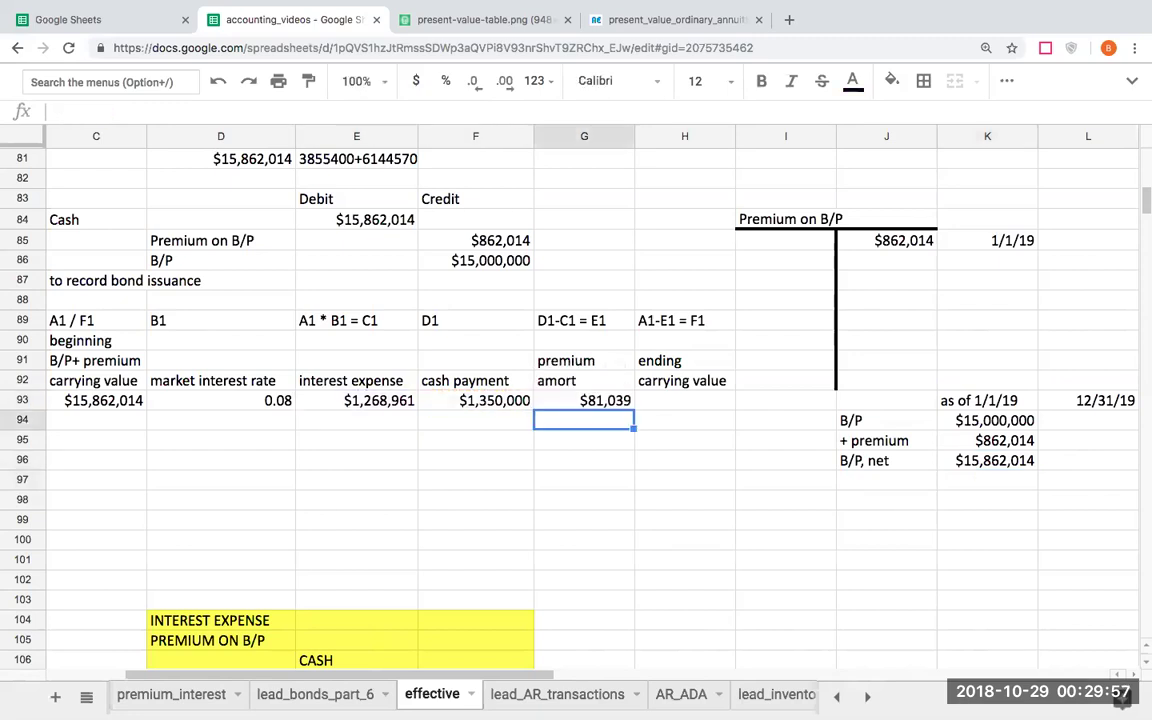
key(Up)
key(Right)
key(Left)
key(Right)
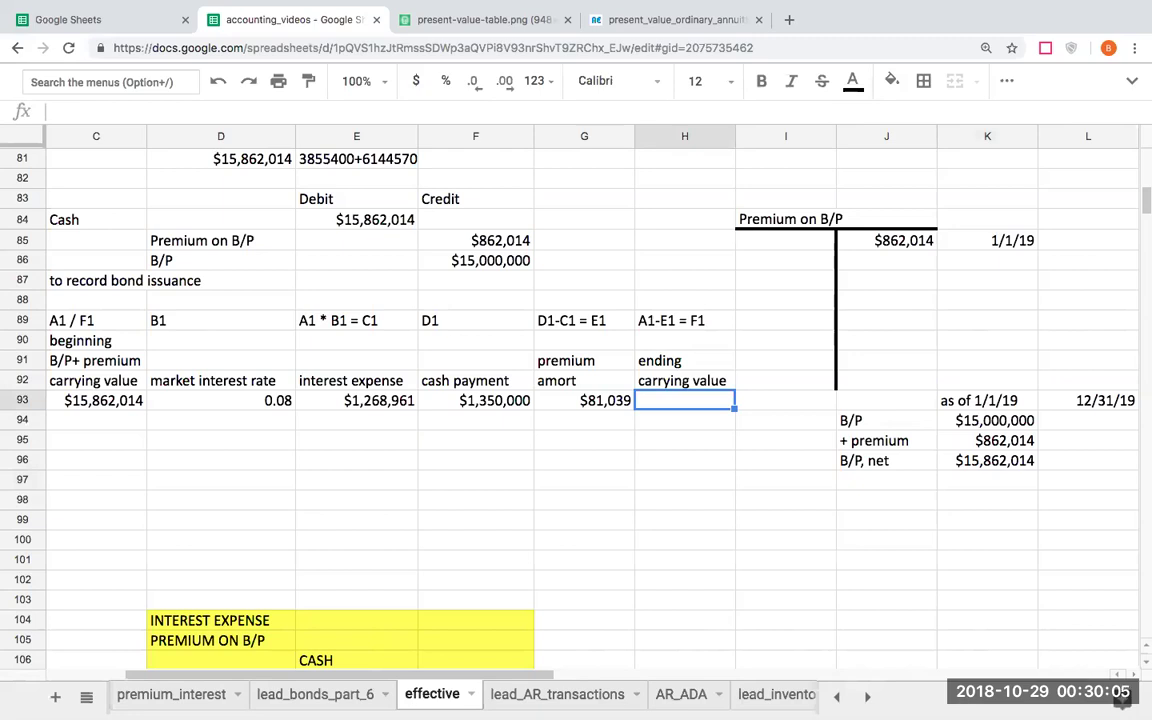
text(+)
key(Left)
key(Left)
key(Left)
key(Left)
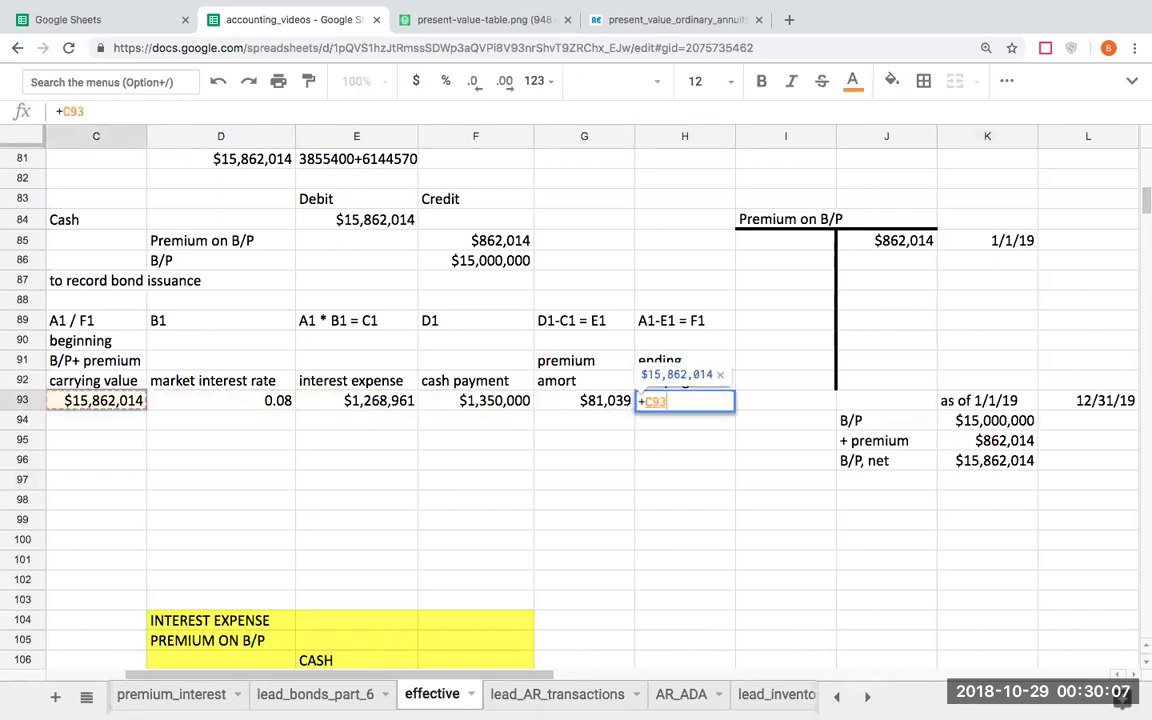
text(-)
key(Left)
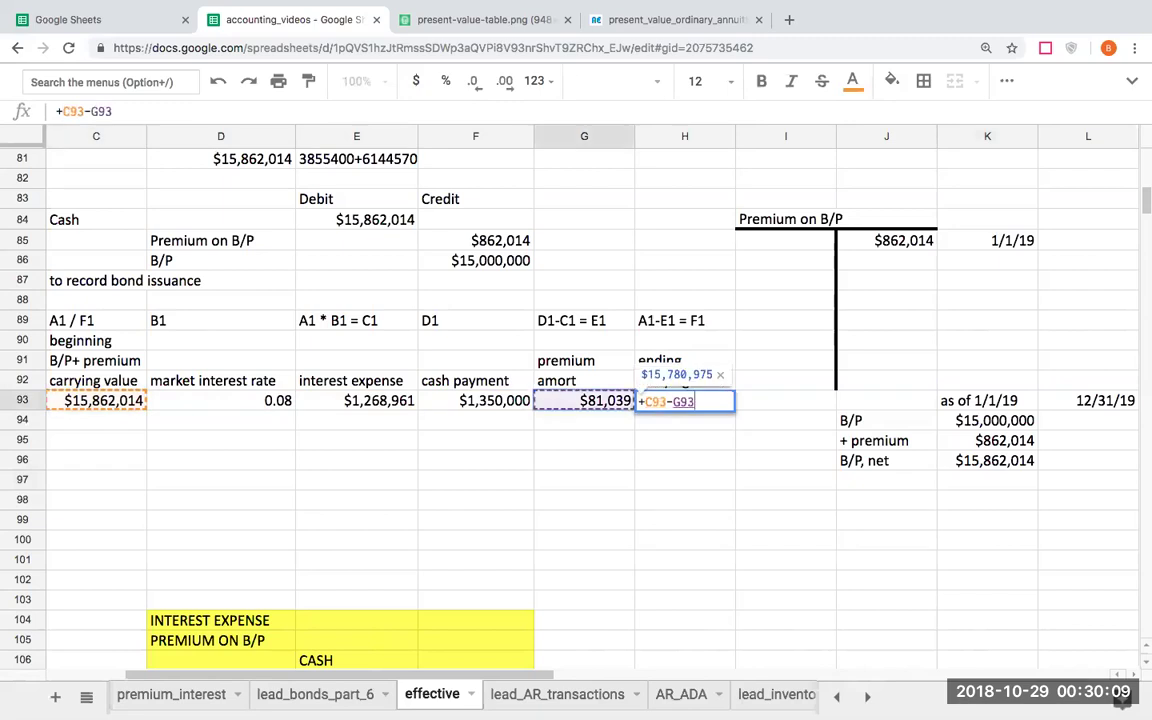
key(Return)
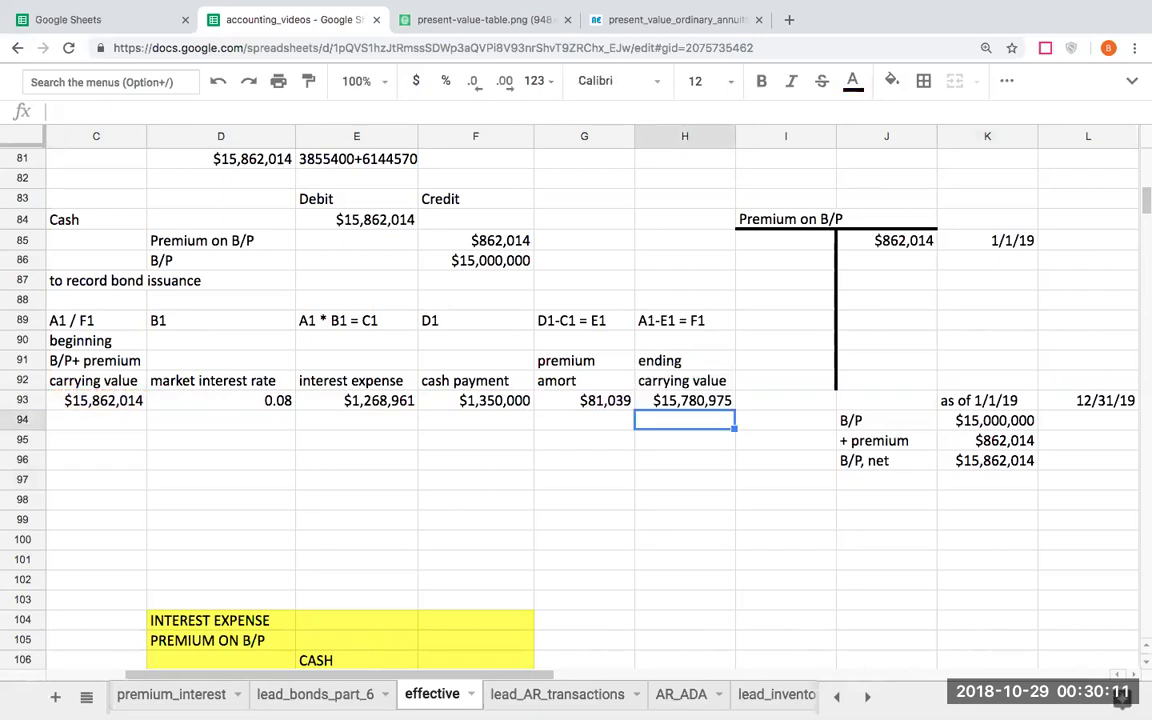
Clear the unneeded year 9 and 10 rows (A101:B102) below year 8.
key(Up)
key(Left)
key(Right)
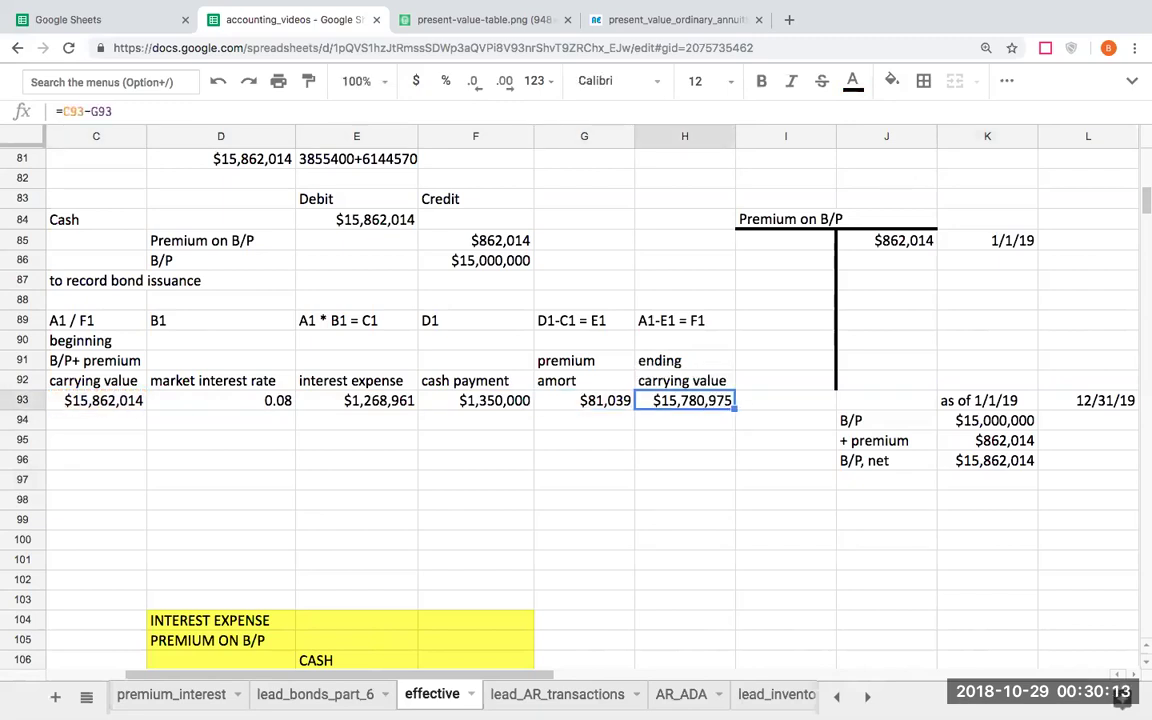
key(Down)
key(Left)
key(Left)
key(Left)
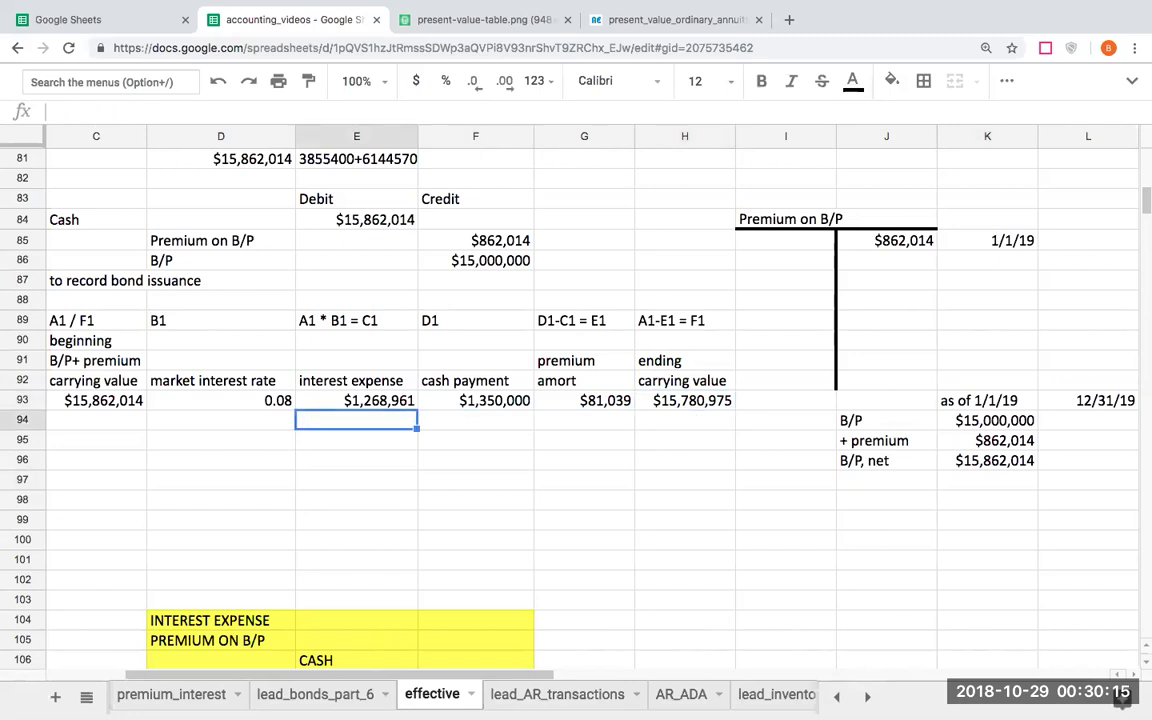
key(Left)
key(Left)
key(Left)
key(Left)
key(Down)
key(Down)
key(Down)
key(Down)
key(Down)
key(Down)
key(Down)
key(Delete)
key(Right)
key(Delete)
key(Down)
key(Delete)
key(Left)
key(Delete)
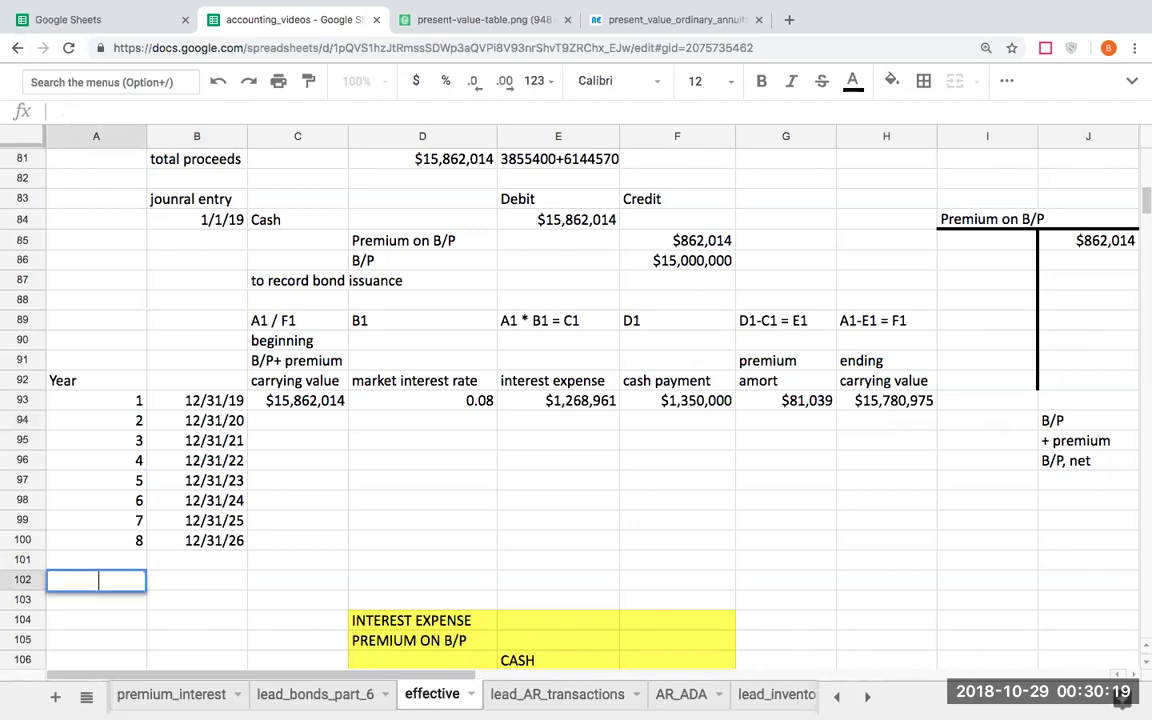
key(Up)
key(Right)
Link year 2's beginning carrying value to year 1's ending value (=H93).
key(Up)
key(Up)
key(Up)
key(Right)
key(Up)
key(Up)
key(Up)
key(Up)
text(+)
key(Up)
key(Right)
key(Right)
key(Right)
key(Right)
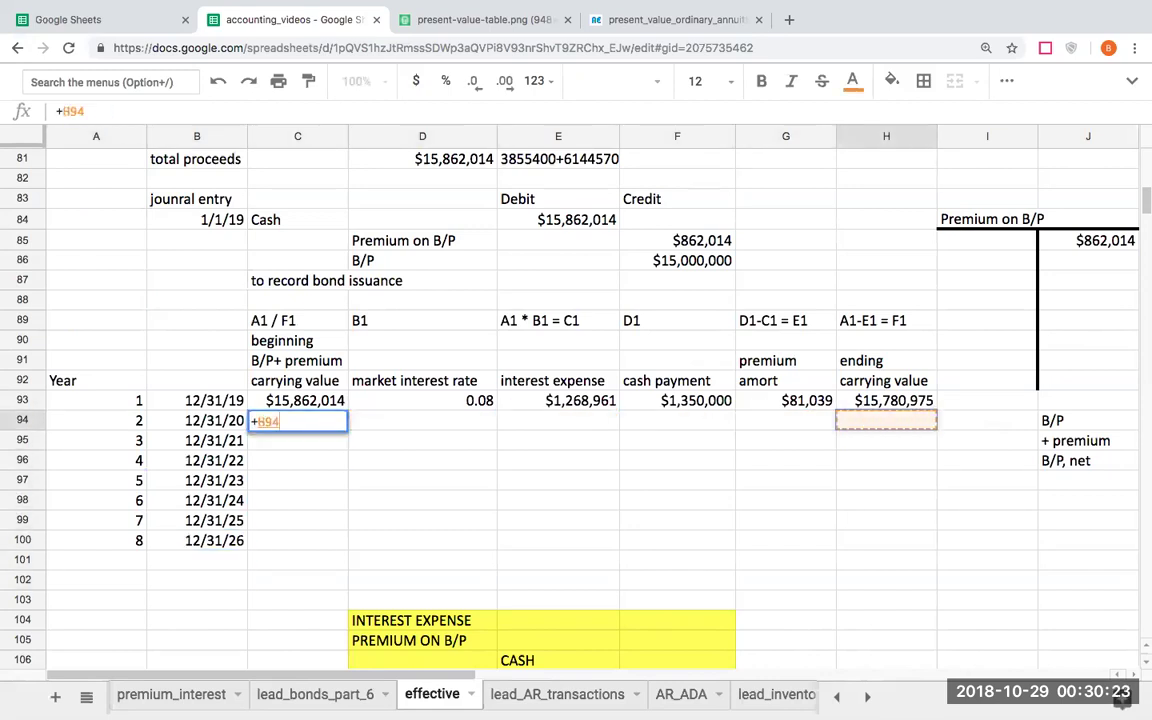
key(Return)
key(Up)
key(Right)
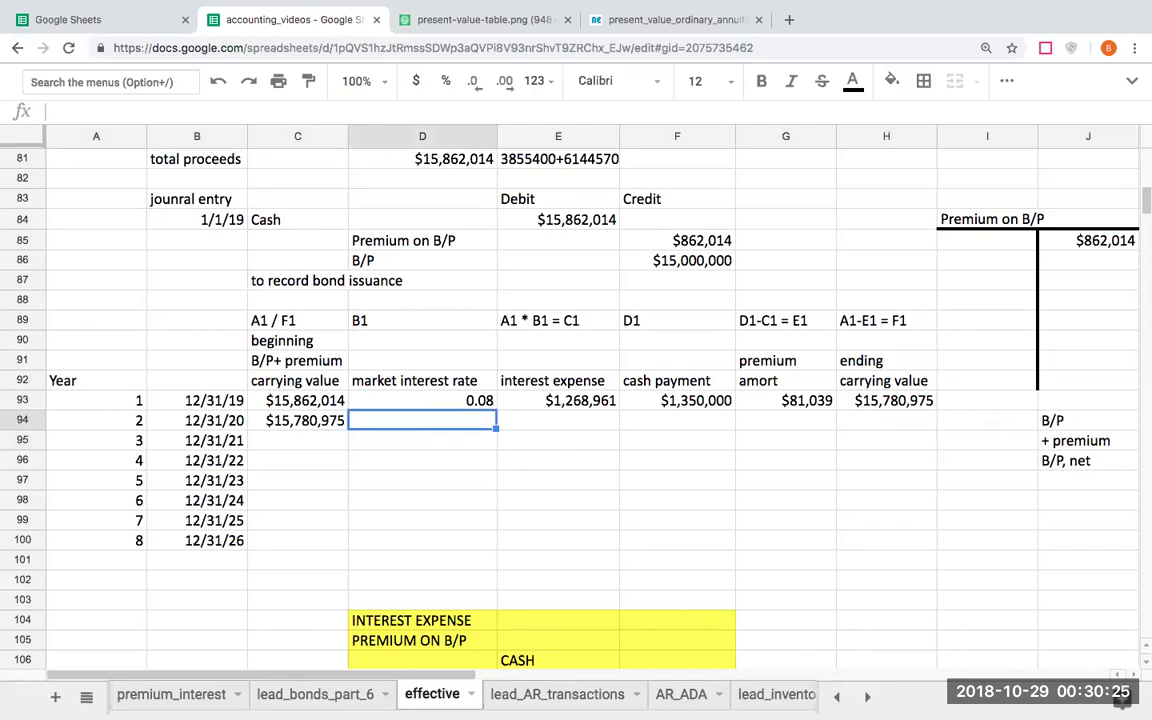
Enter the 0.08 rate for year 2 and copy the interest expense formula down.
text(0.08)
key(Up)
key(Right)
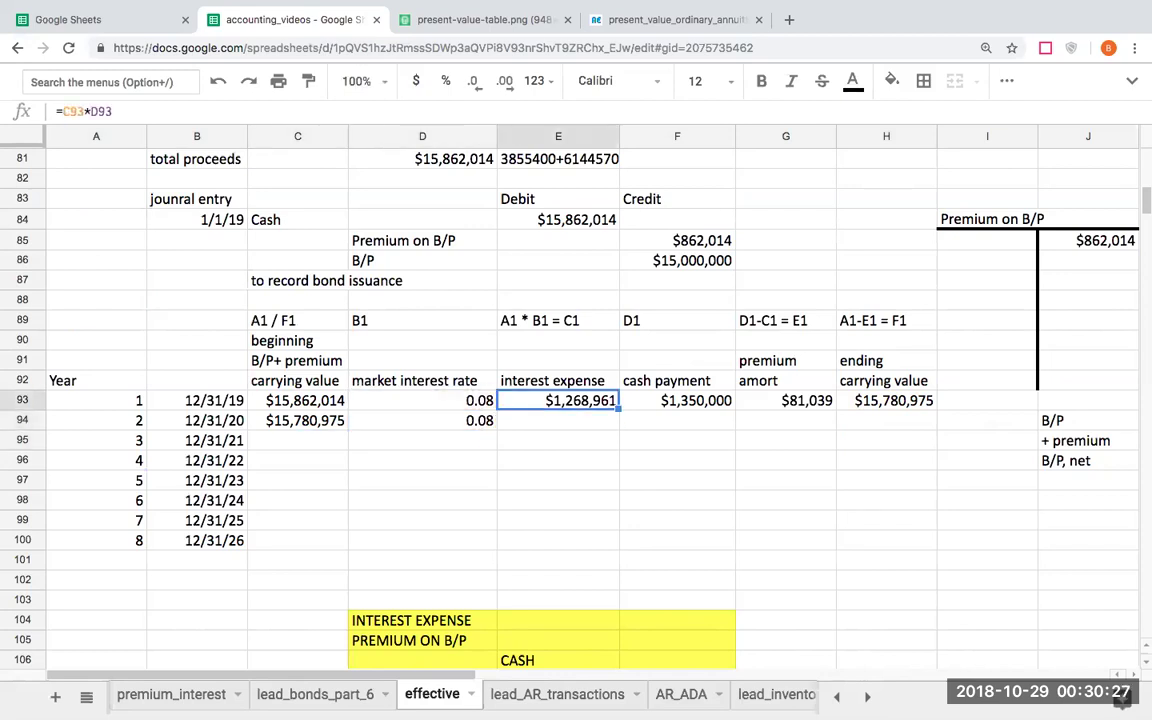
key(ctrl+c)
key(Down)
key(ctrl+v)
key(Up)
key(Right)
key(ctrl+c)
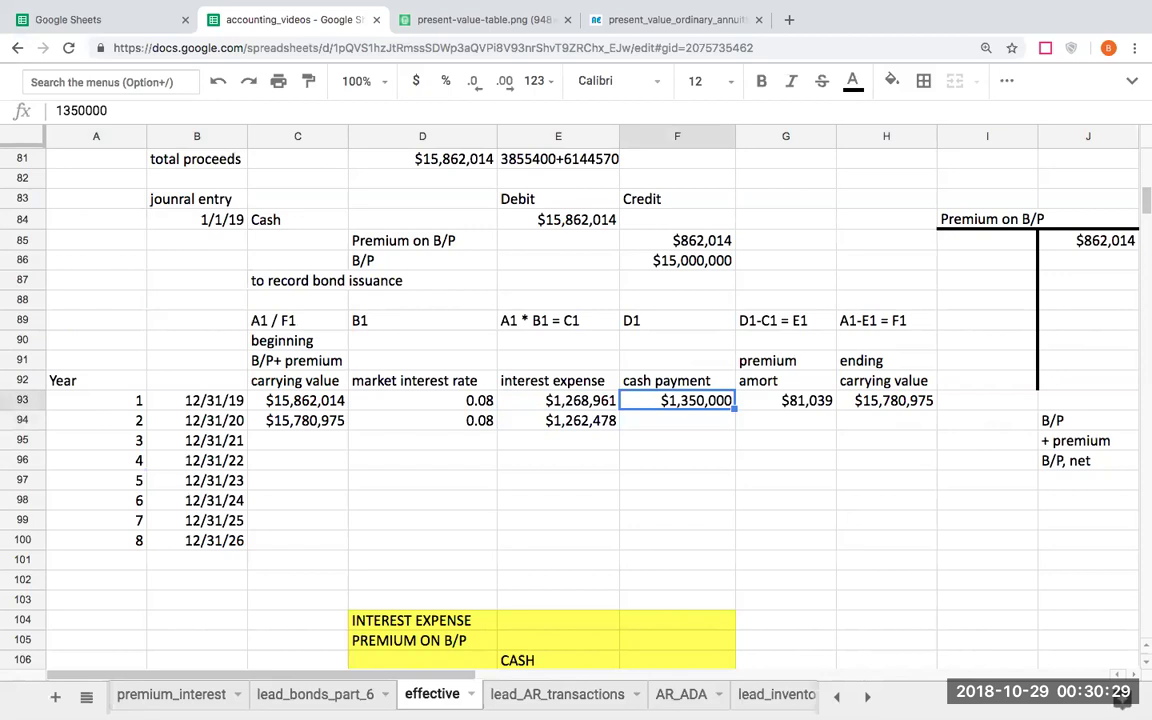
key(Down)
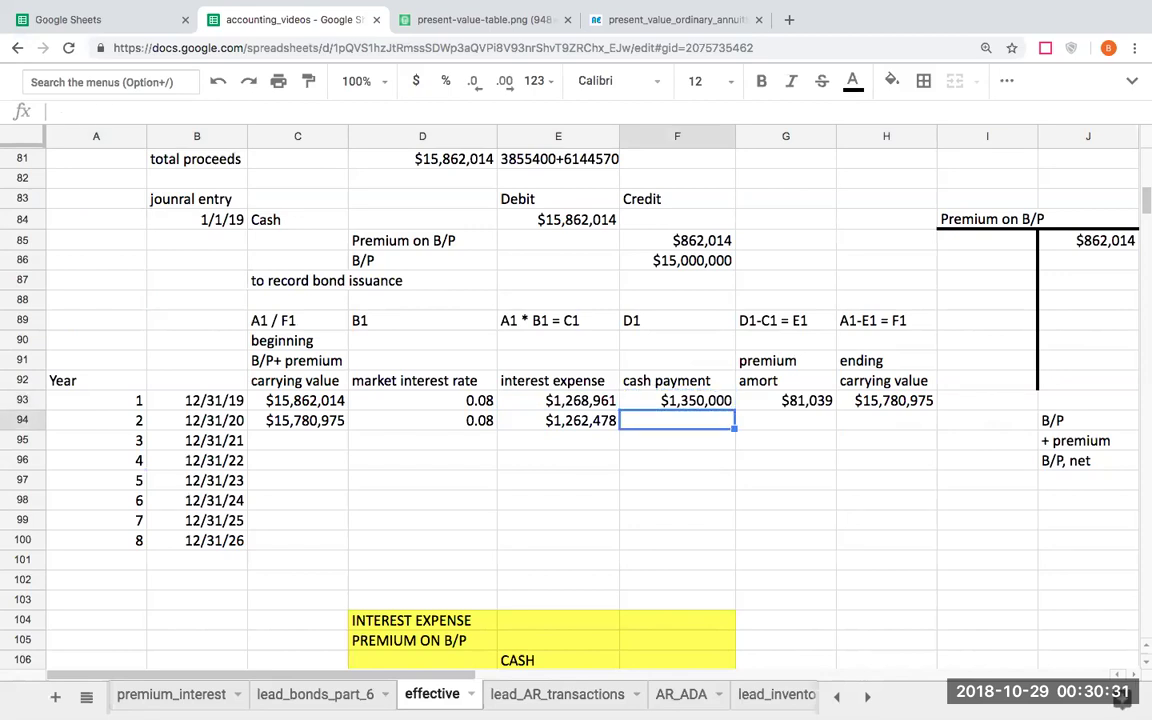
Set year 2's cash payment to =F93 and copy the amortization and ending-value formulas down.
text(=F93)
key(Tab)
key(Up)
key(ctrl+c)
key(Down)
key(ctrl+v)
key(Right)
key(Up)
key(Down)
key(ctrl+v)
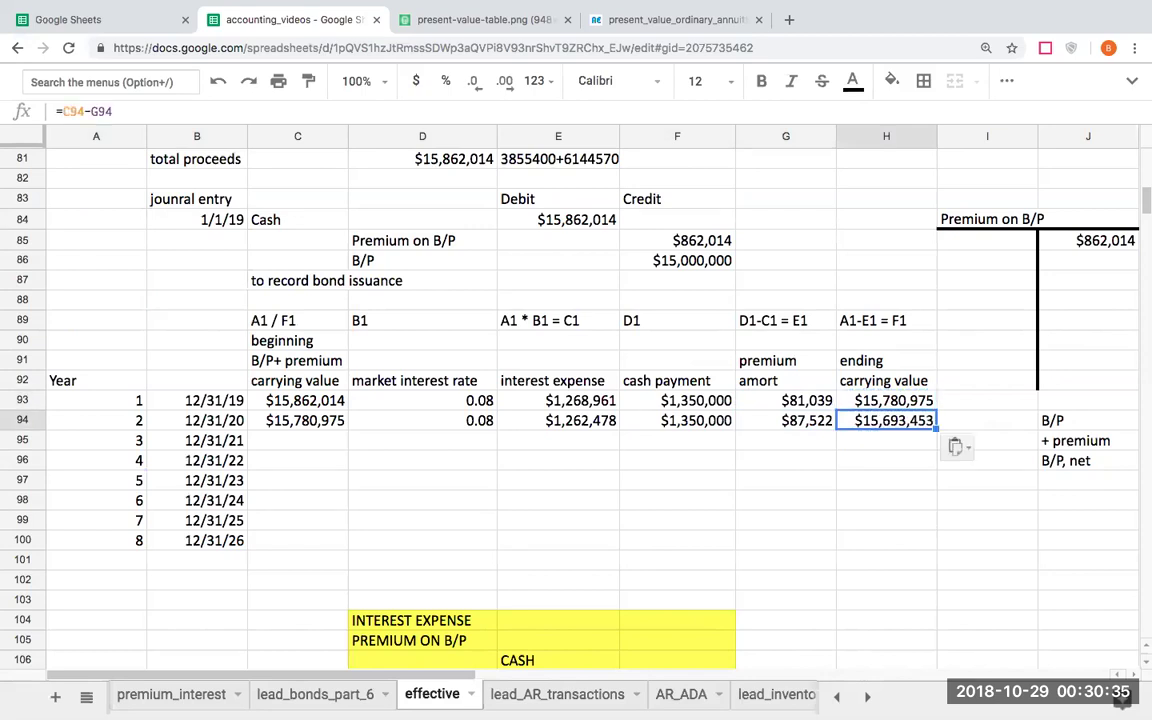
Copy the year-2 formulas C94:H94 into rows 95–100, ending at $15,000,034 on 12/31/26.
drag(307, 425, 855, 430)
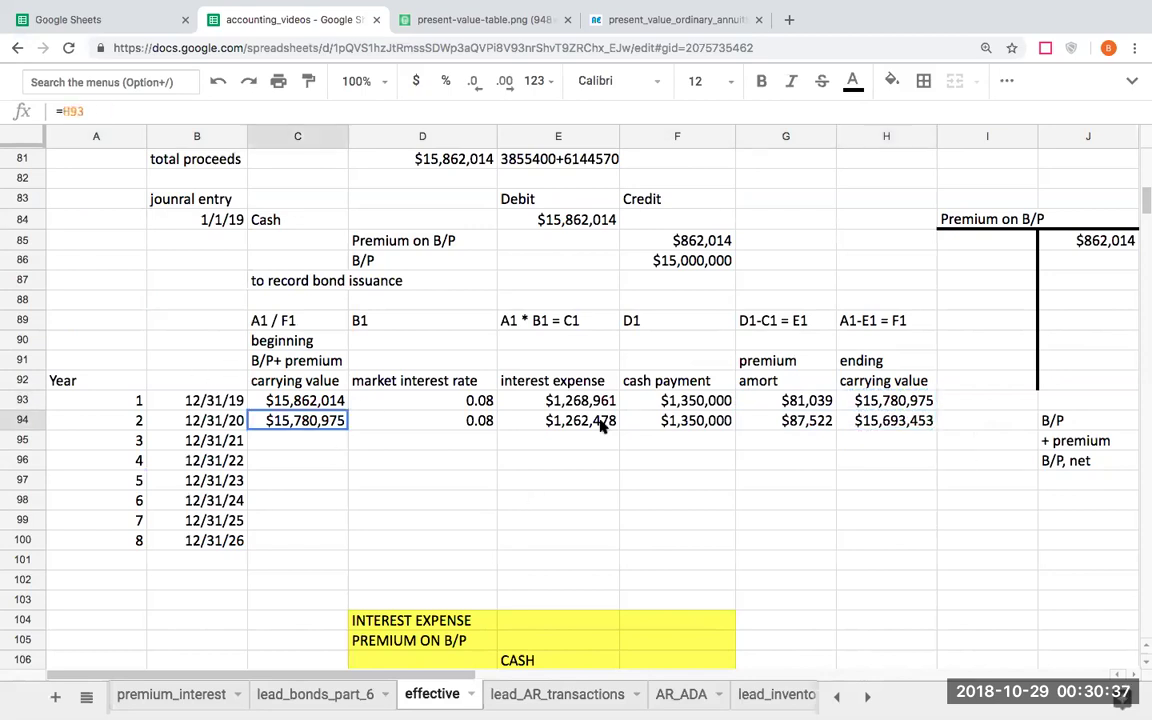
key(ctrl+c)
drag(297, 440, 283, 540)
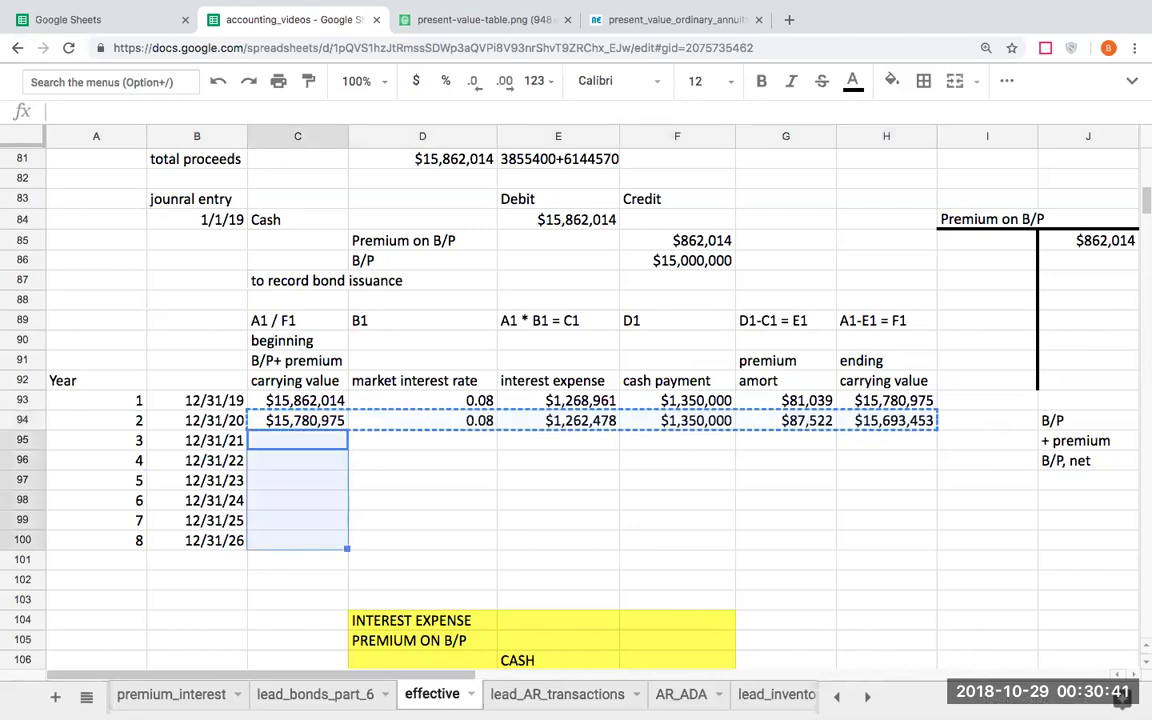
key(ctrl+v)
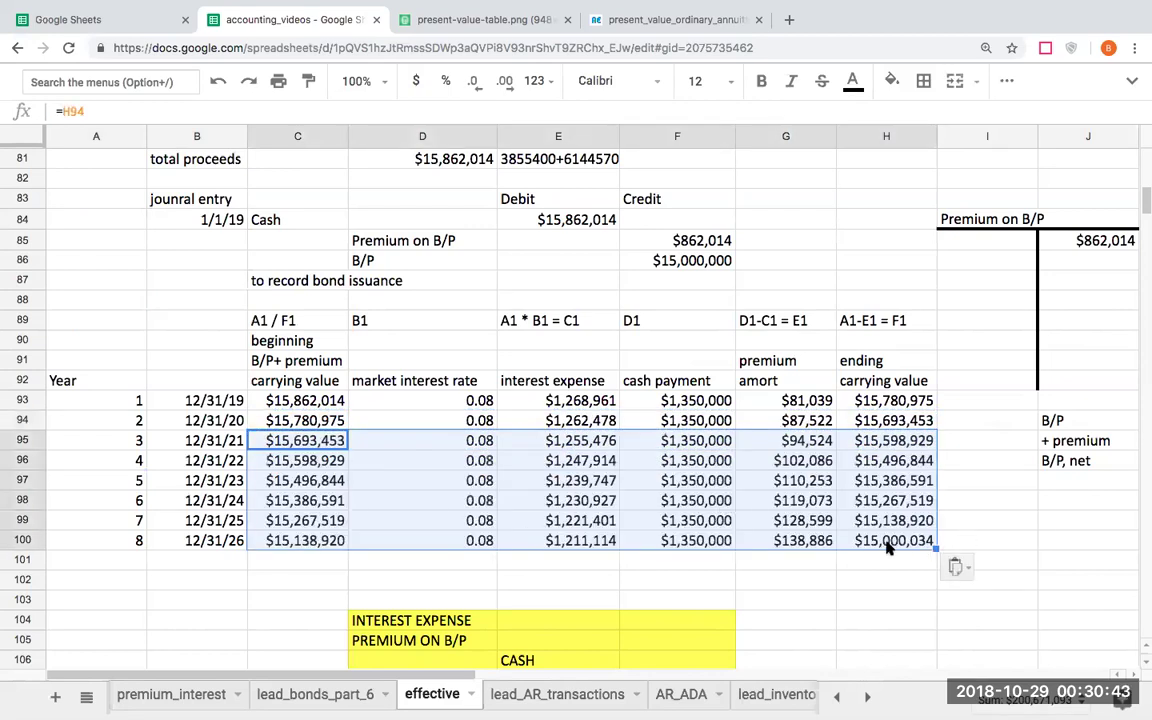
click(886, 546)
key(Up)
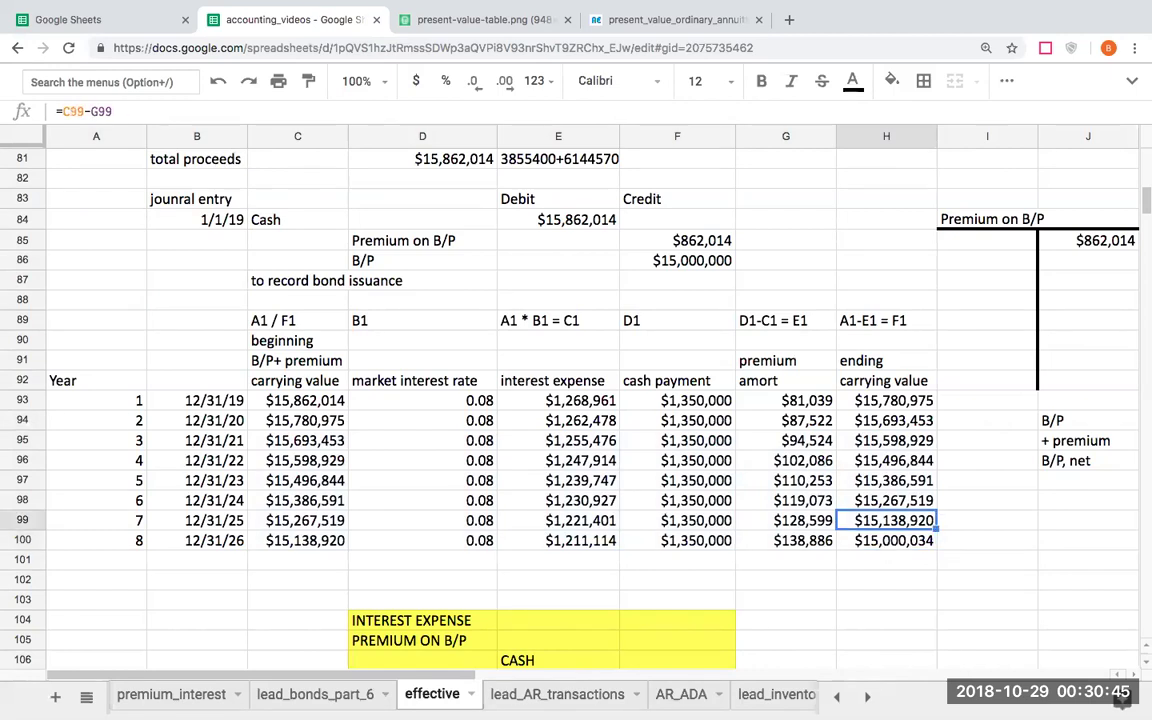
key(Left)
key(Down)
key(Down)
key(Up)
key(Left)
key(Left)
key(Left)
key(Left)
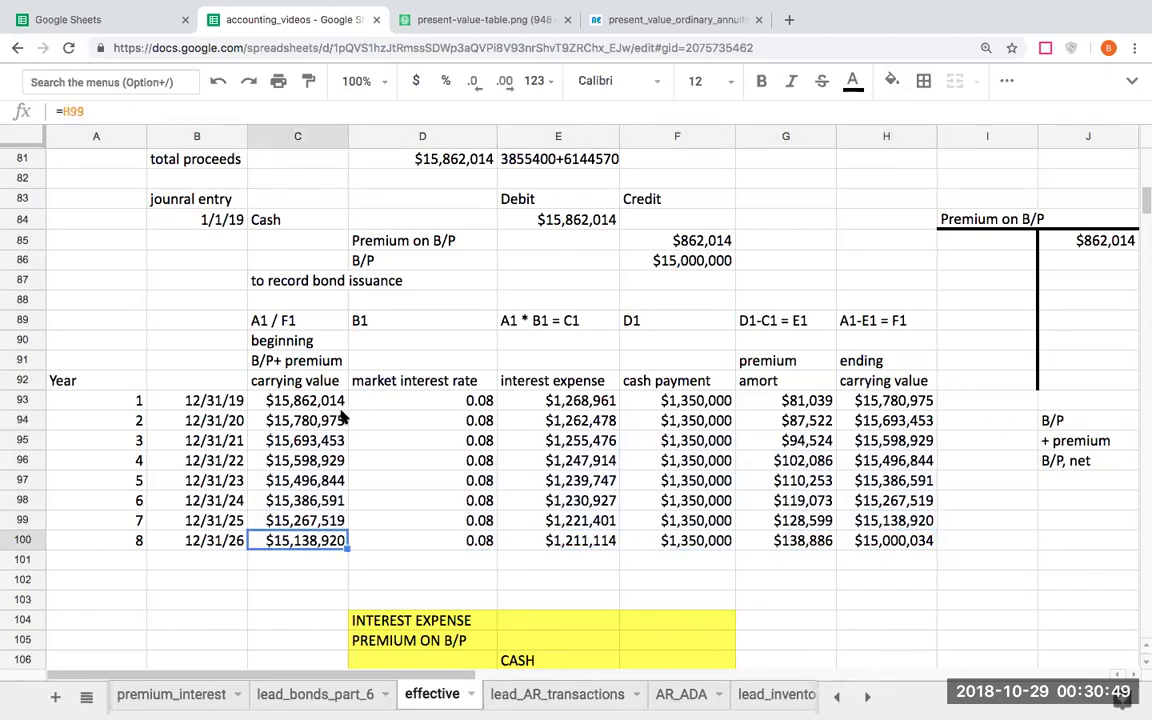
click(1012, 486)
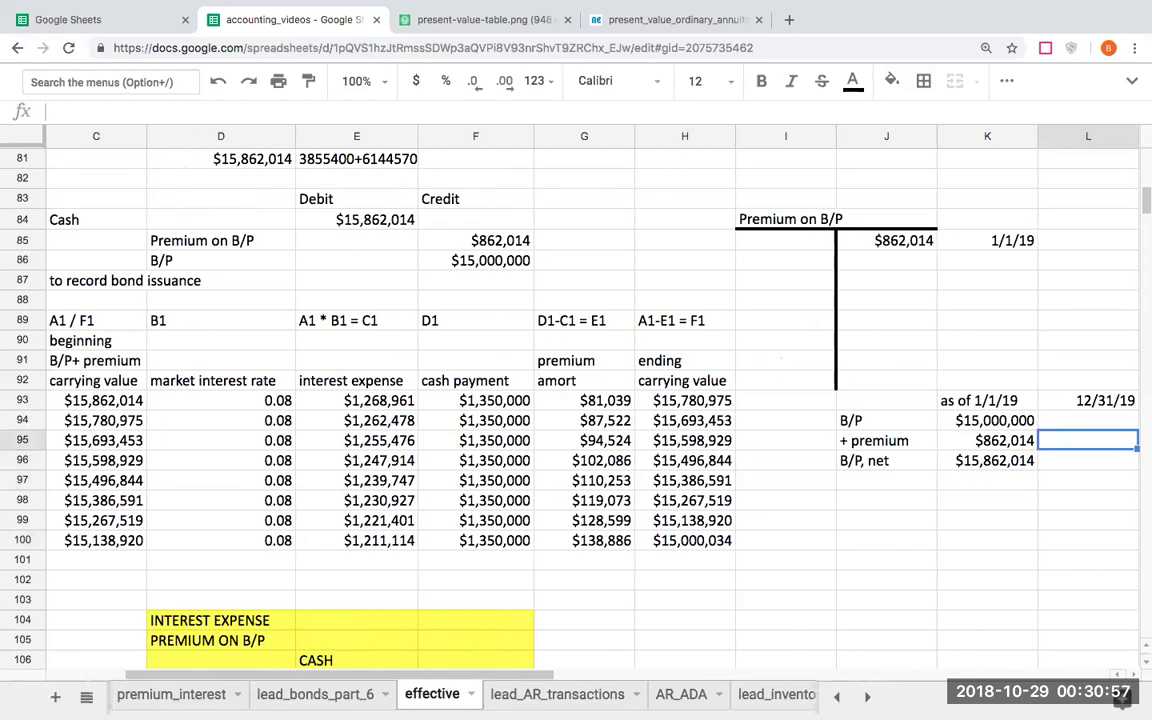
key(Up)
key(Up)
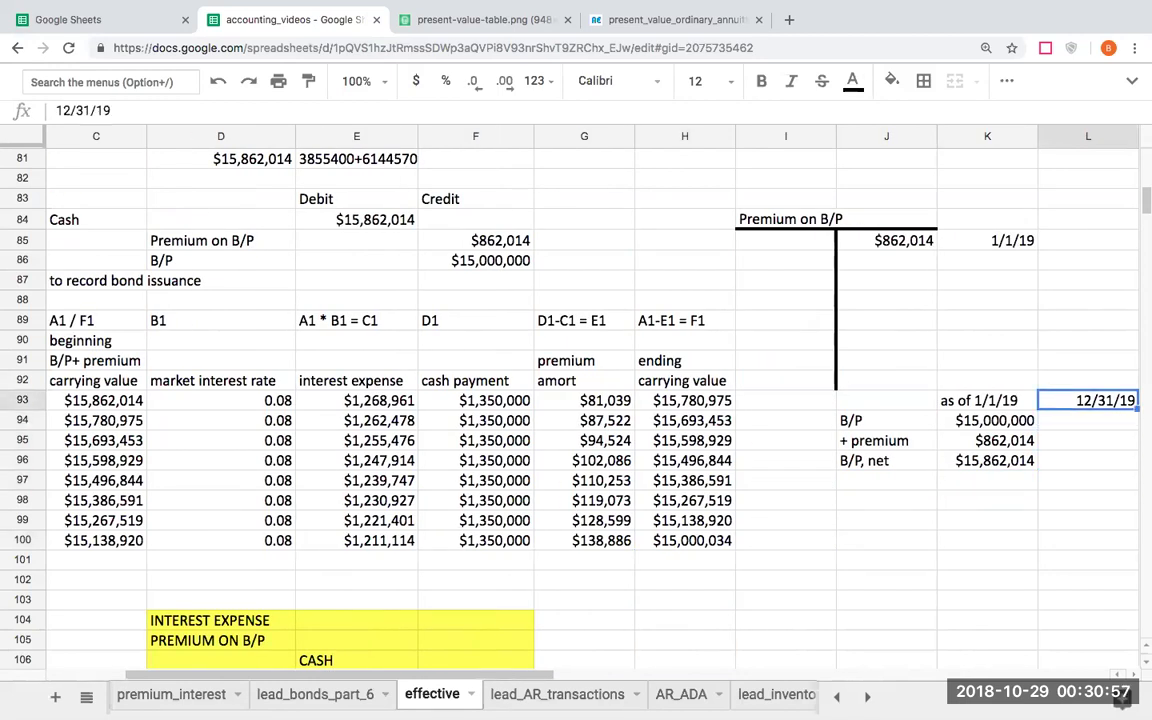
text(12/31/)
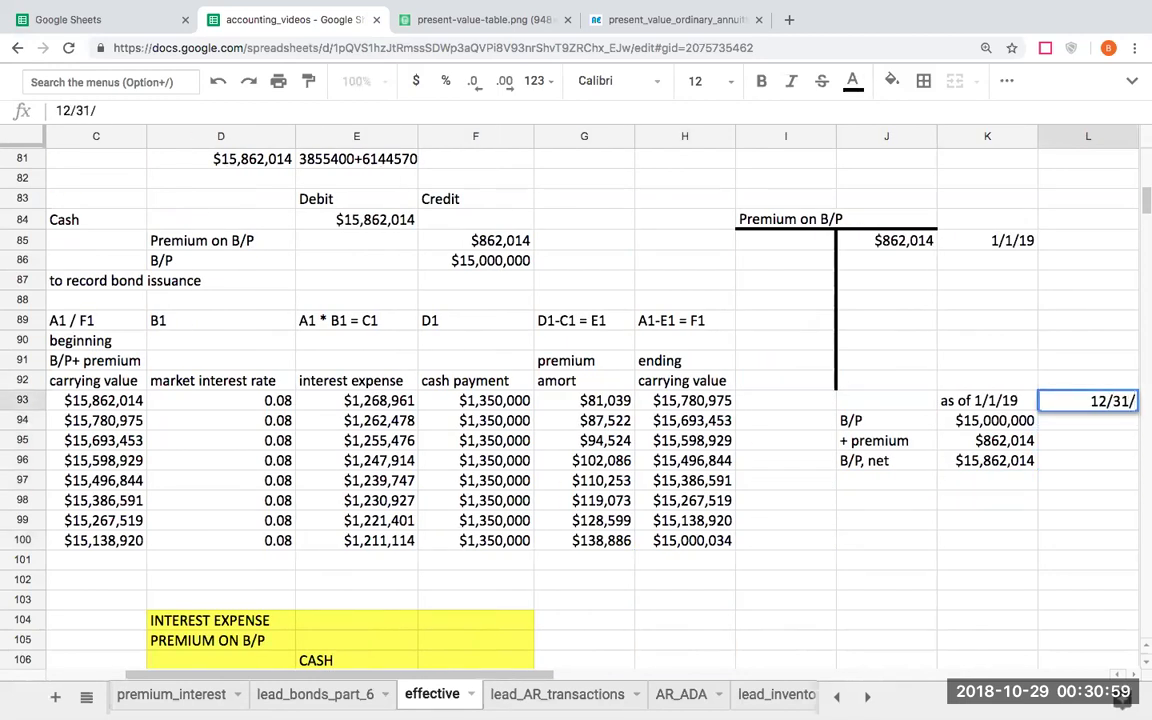
key(Left)
key(Left)
key(Left)
key(Left)
key(Left)
key(Left)
key(Left)
key(Right)
key(Right)
key(Right)
key(Right)
key(Right)
key(Right)
key(Right)
text(12/31/26)
key(Return)
key(Down)
text(0)
key(Return)
key(Up)
key(Left)
key(Left)
key(Left)
key(Left)
key(Left)
key(Left)
scroll(576, 400, left, 5)
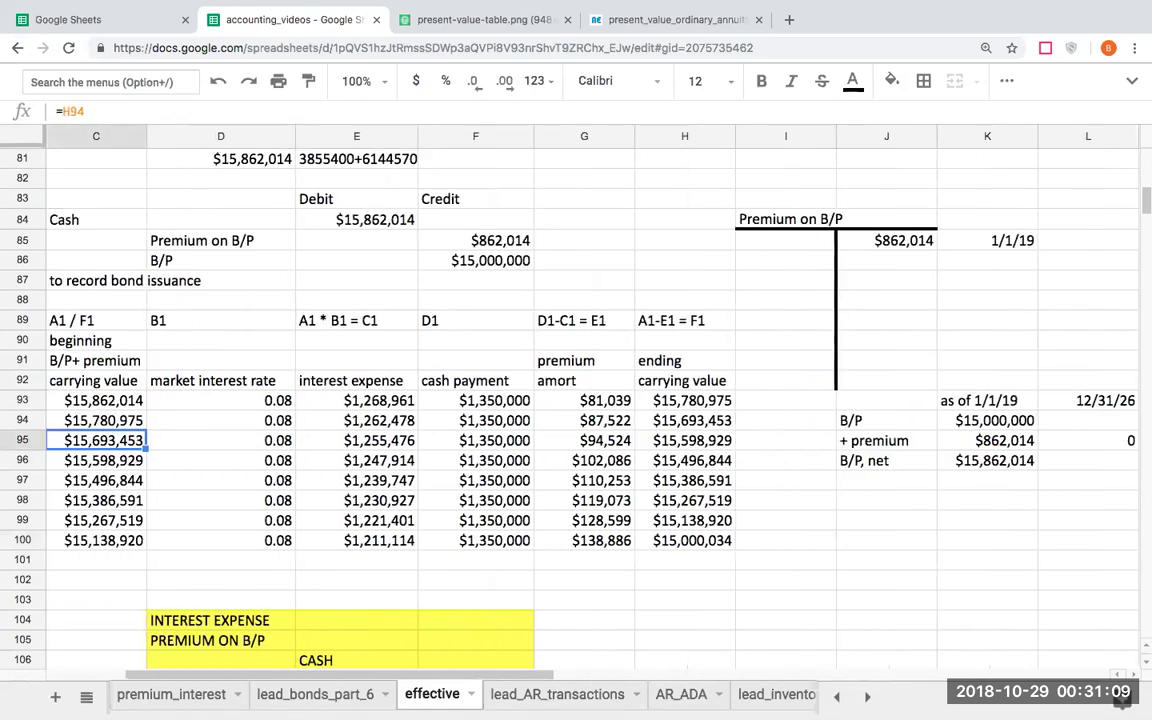
key(Up)
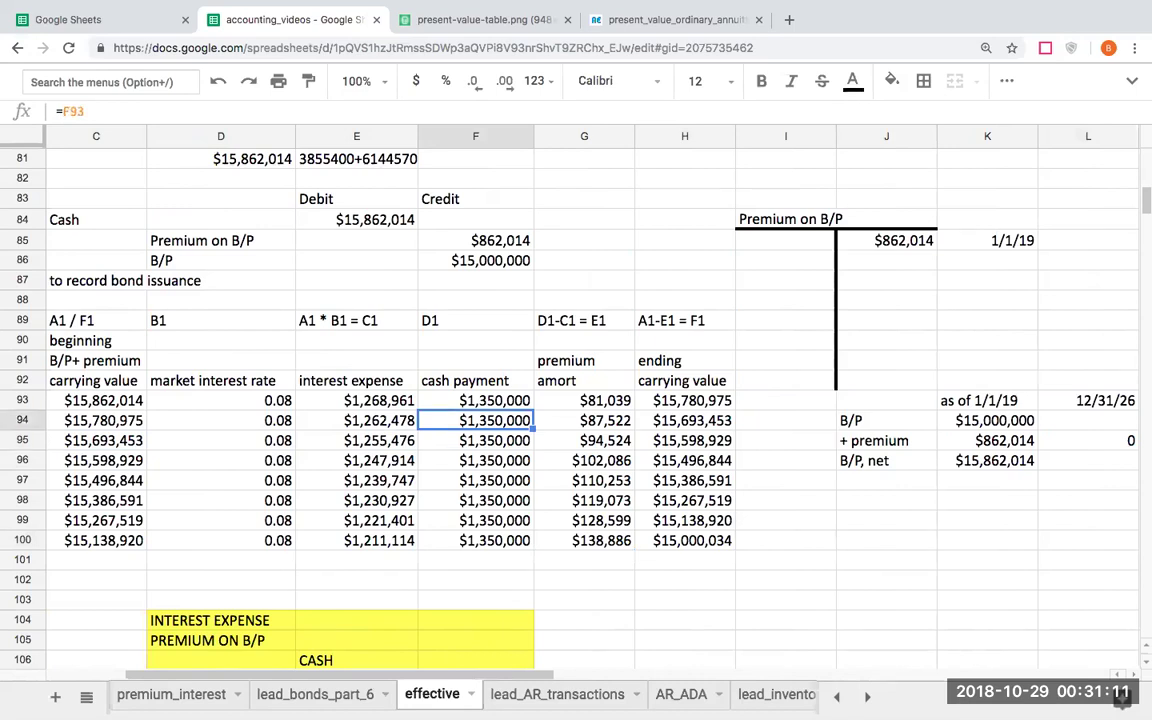
key(Left)
key(Up)
key(Down)
key(Down)
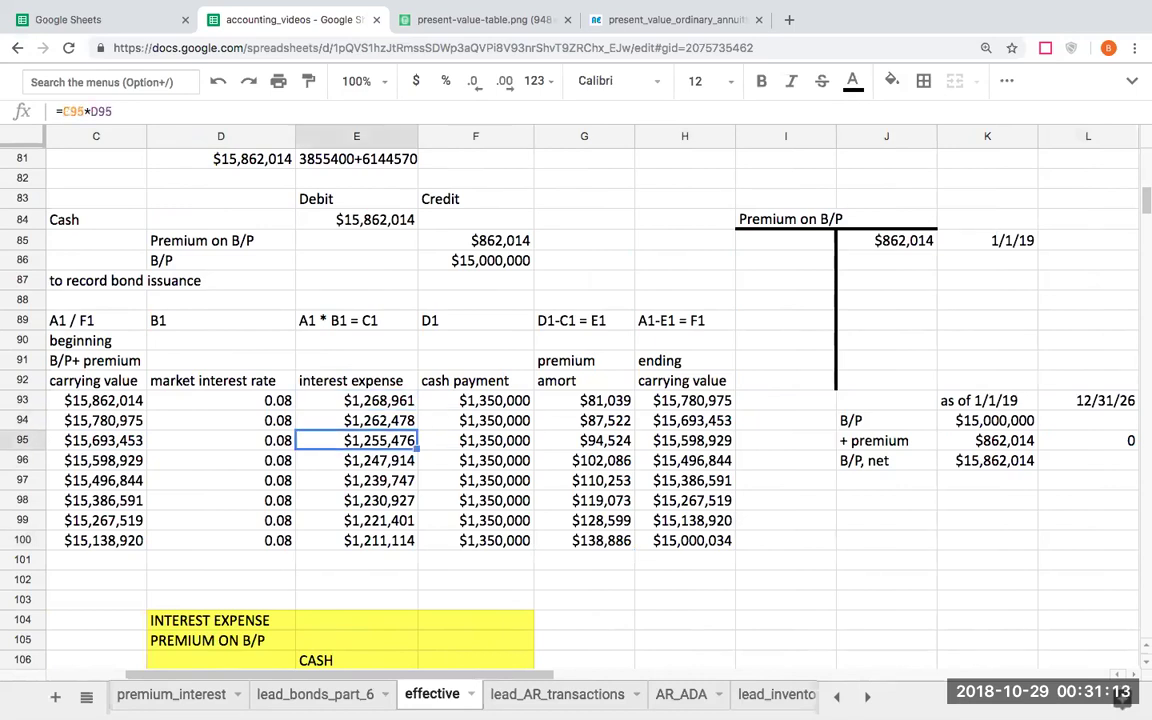
key(Down)
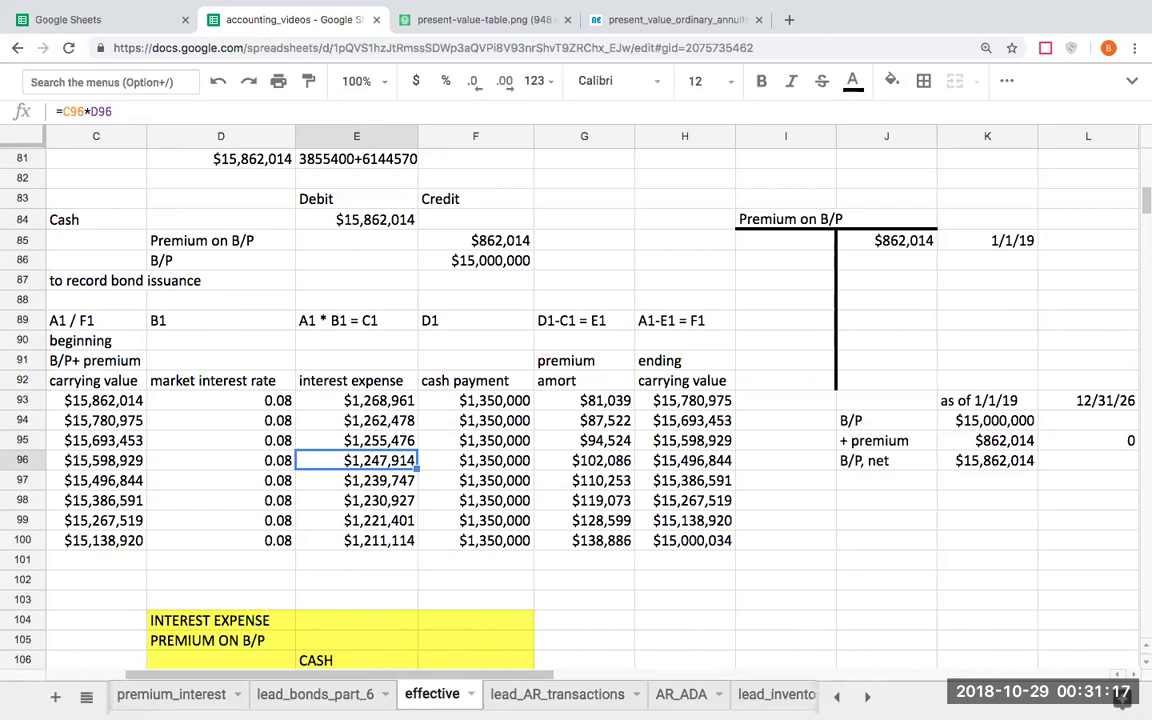
key(Up)
key(Right)
key(Left)
key(Right)
key(Up)
key(Up)
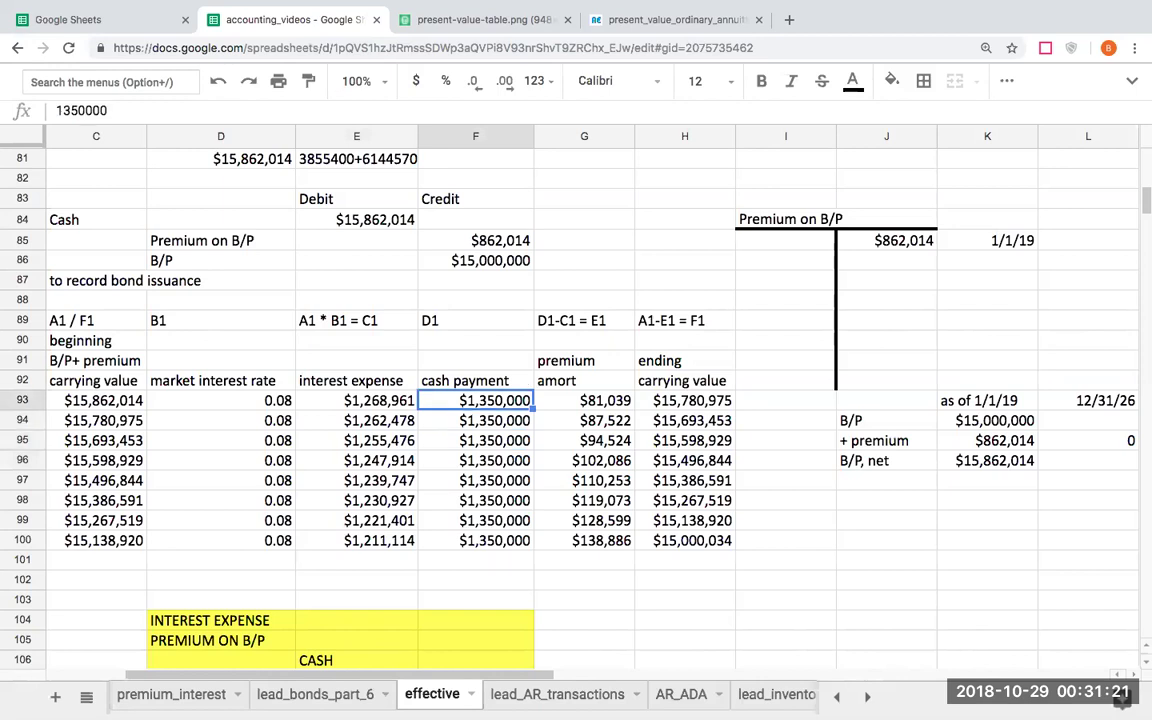
key(Right)
key(Down)
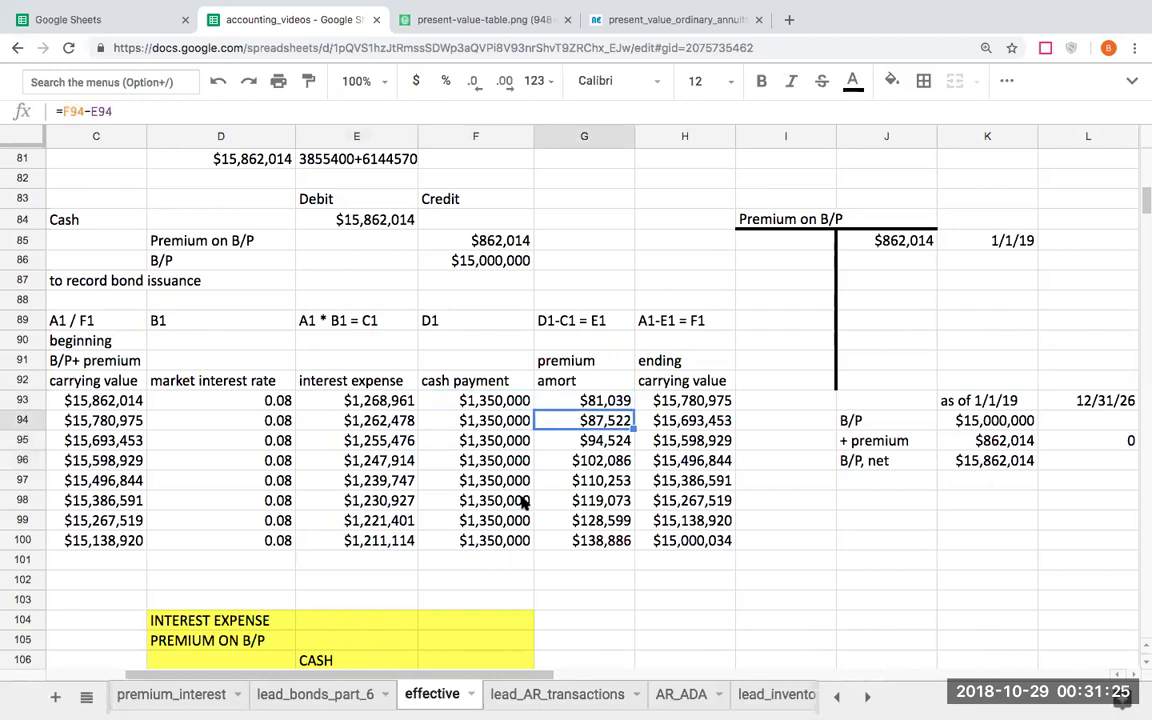
scroll(470, 454, up, 2)
scroll(505, 505, up, 5)
Give the 12/31/21 row (B95:H95) a light orange fill.
click(325, 358)
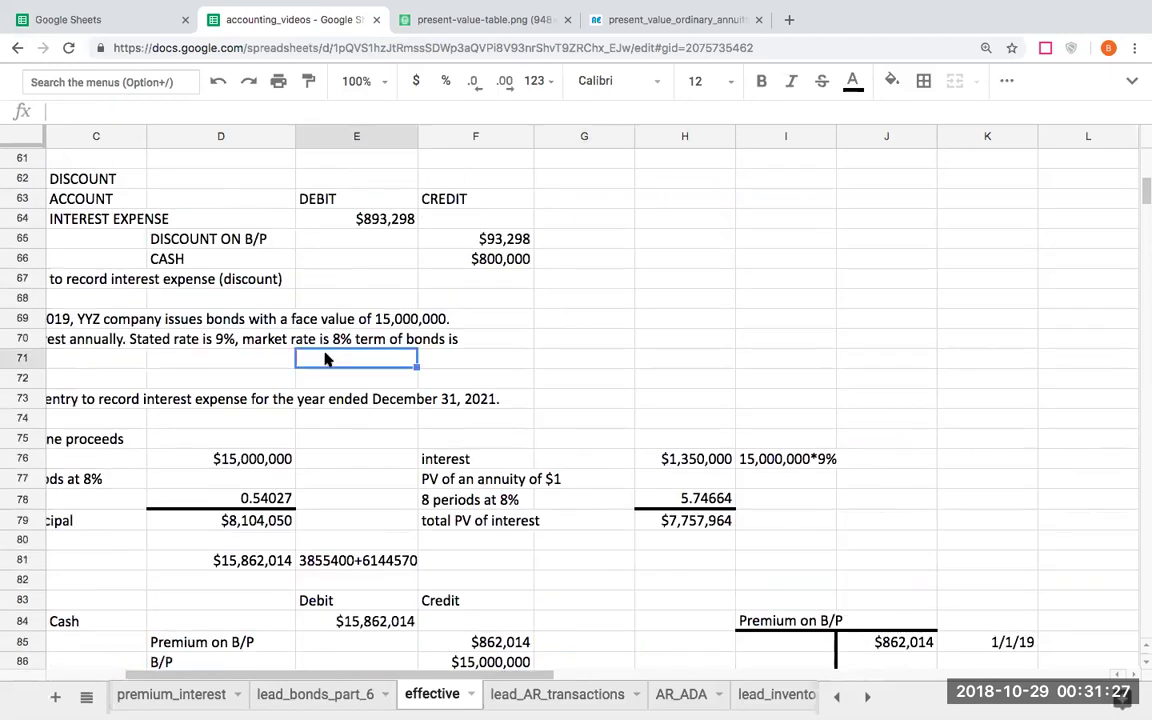
key(Left)
key(Left)
key(Left)
key(Left)
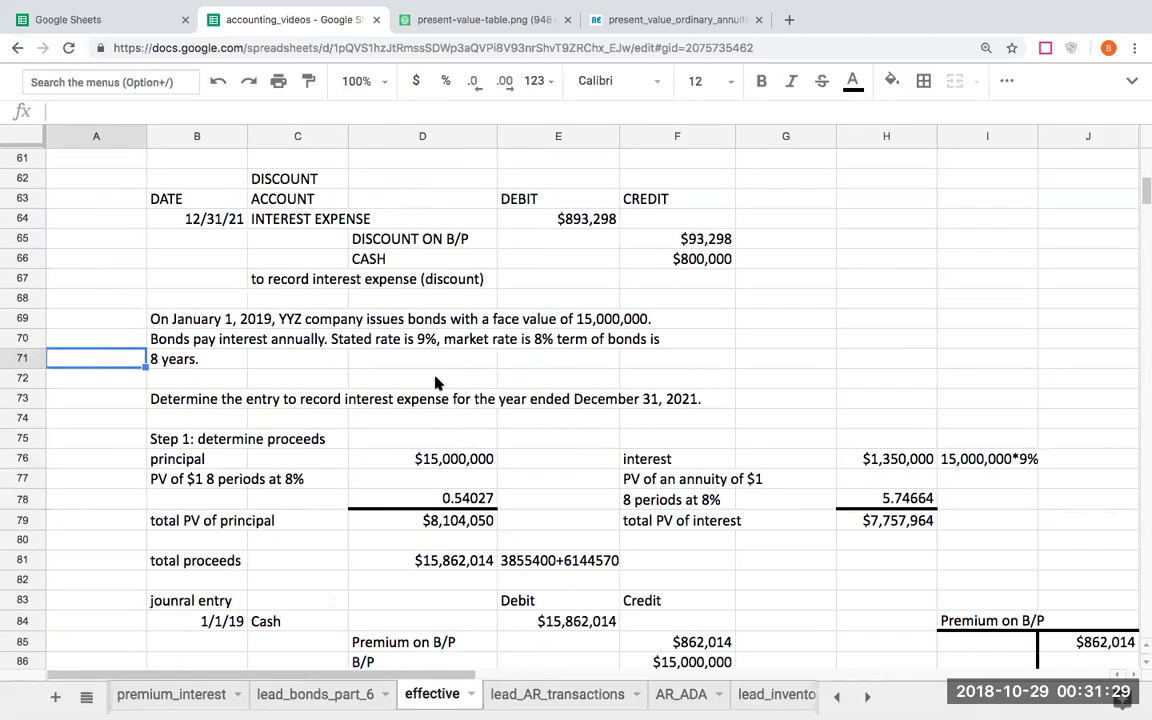
scroll(445, 376, down, 1)
scroll(420, 400, down, 1)
scroll(350, 430, down, 5)
click(185, 422)
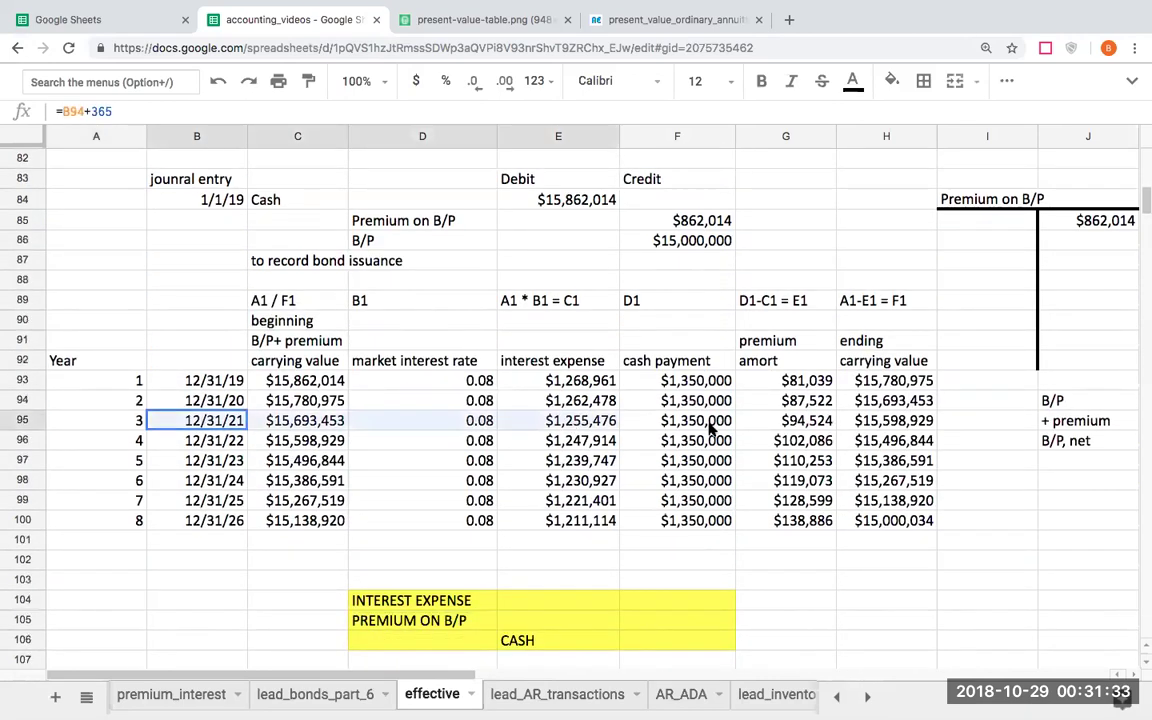
drag(865, 430, 866, 428)
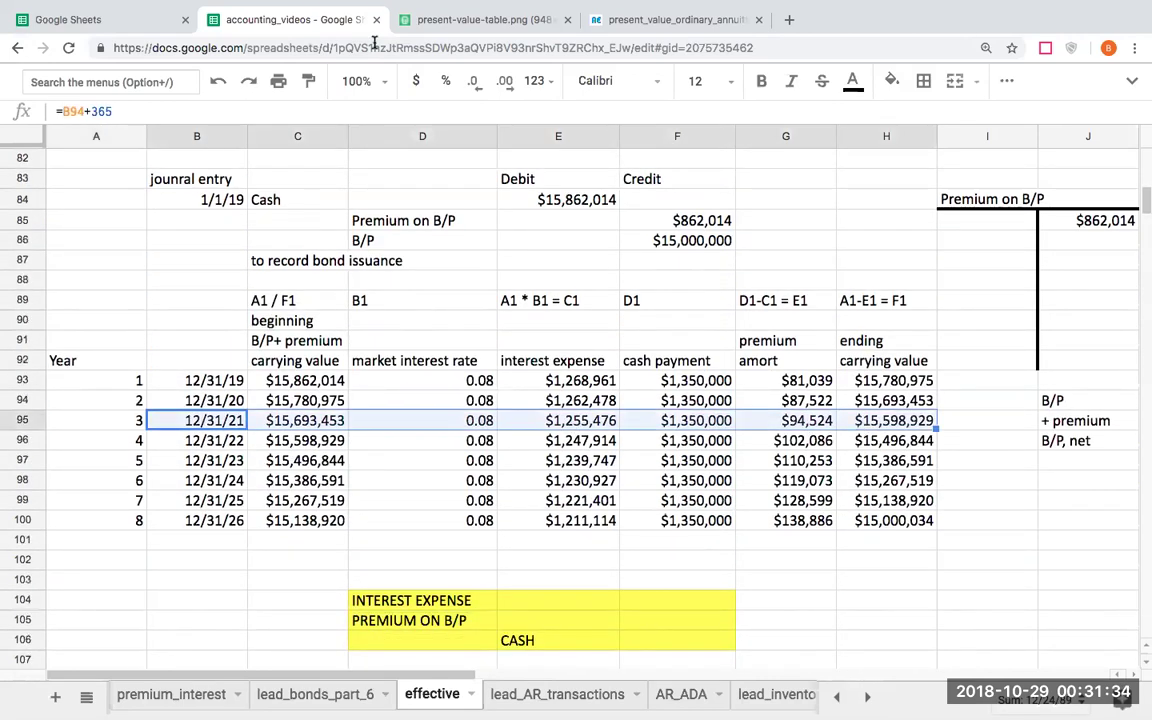
click(889, 81)
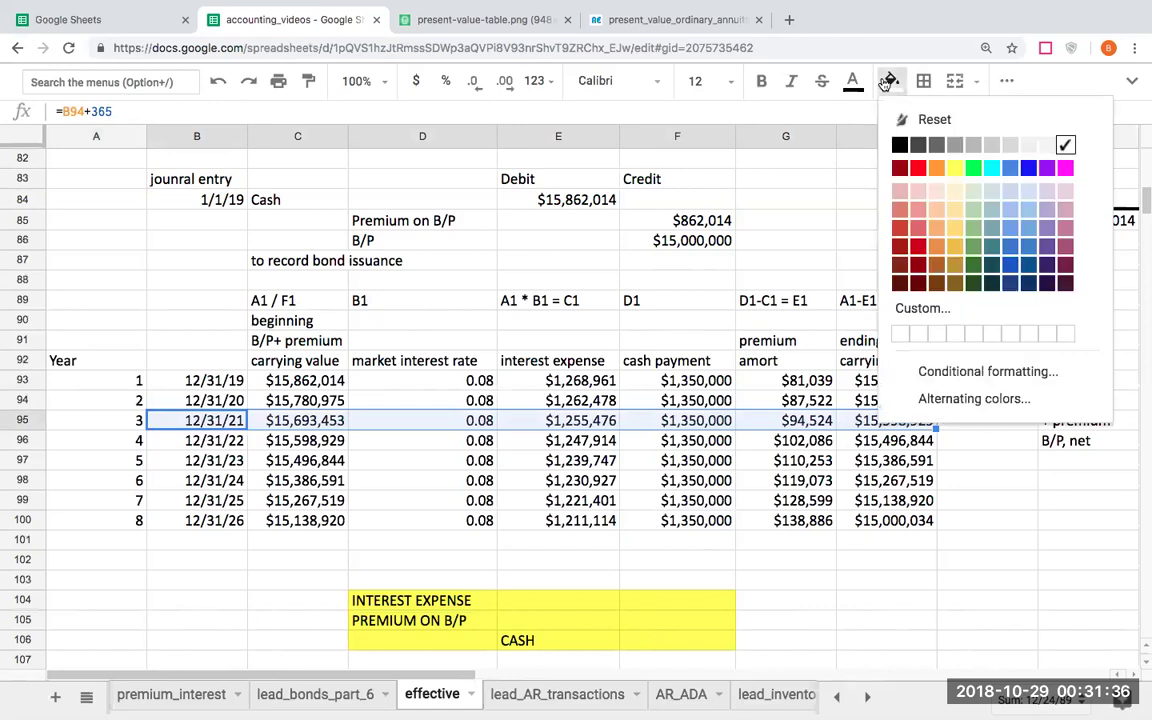
click(955, 193)
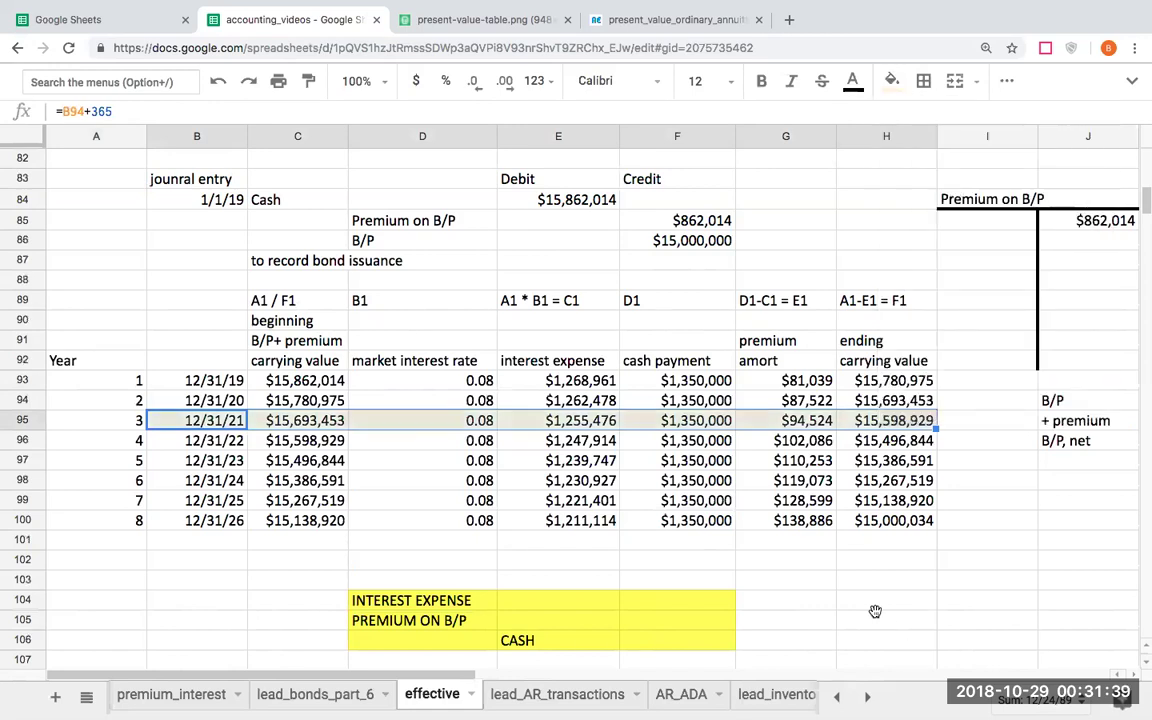
click(875, 611)
click(590, 603)
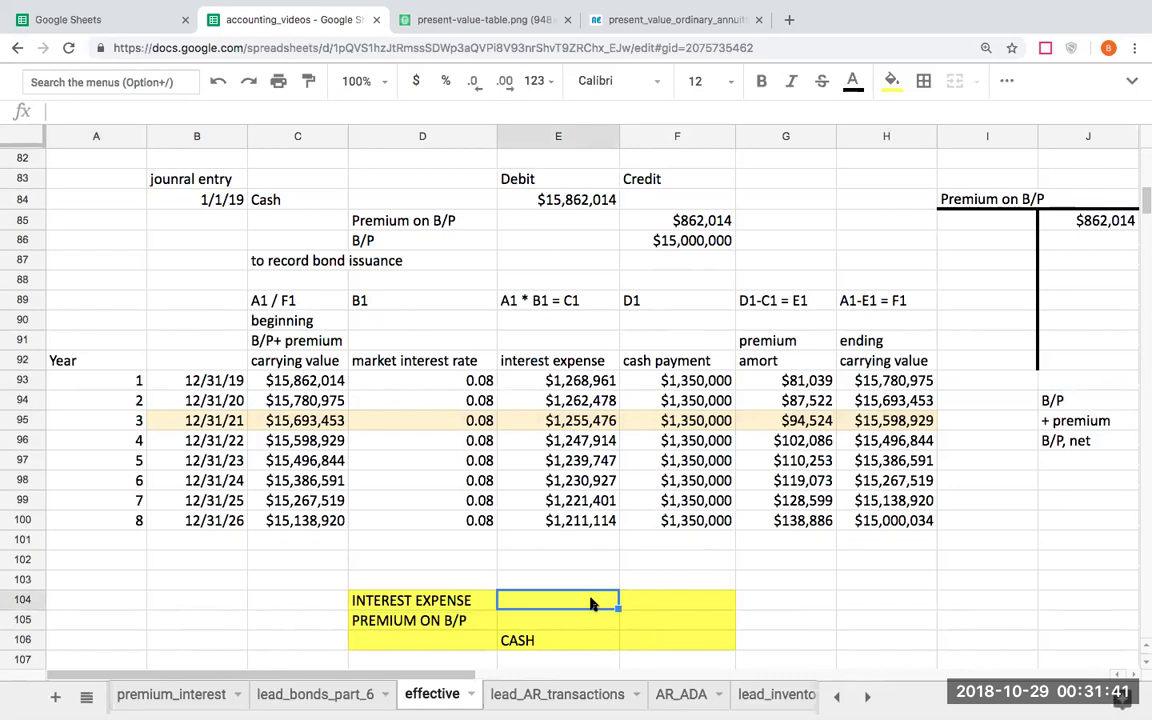
Link the entry's interest expense (+E95) and premium amortization (+G95) to year 3's figures.
text(+)
key(Up)
key(Up)
key(Up)
key(Up)
key(Up)
key(Up)
key(Up)
key(Up)
key(Return)
text(+)
key(Up)
key(Up)
key(Up)
key(Right)
key(Right)
Make the cash credit the sum of both debits and date the entry 12/31/21.
key(Up)
key(Up)
key(Up)
key(Up)
key(Up)
key(Up)
key(Up)
key(Return)
key(Up)
key(Right)
key(Down)
text(+)
key(Up)
key(Up)
key(Left)
text(+)
key(Up)
key(Left)
key(Return)
key(Left)
key(Left)
key(Left)
key(Up)
key(Up)
key(Up)
text(12/)
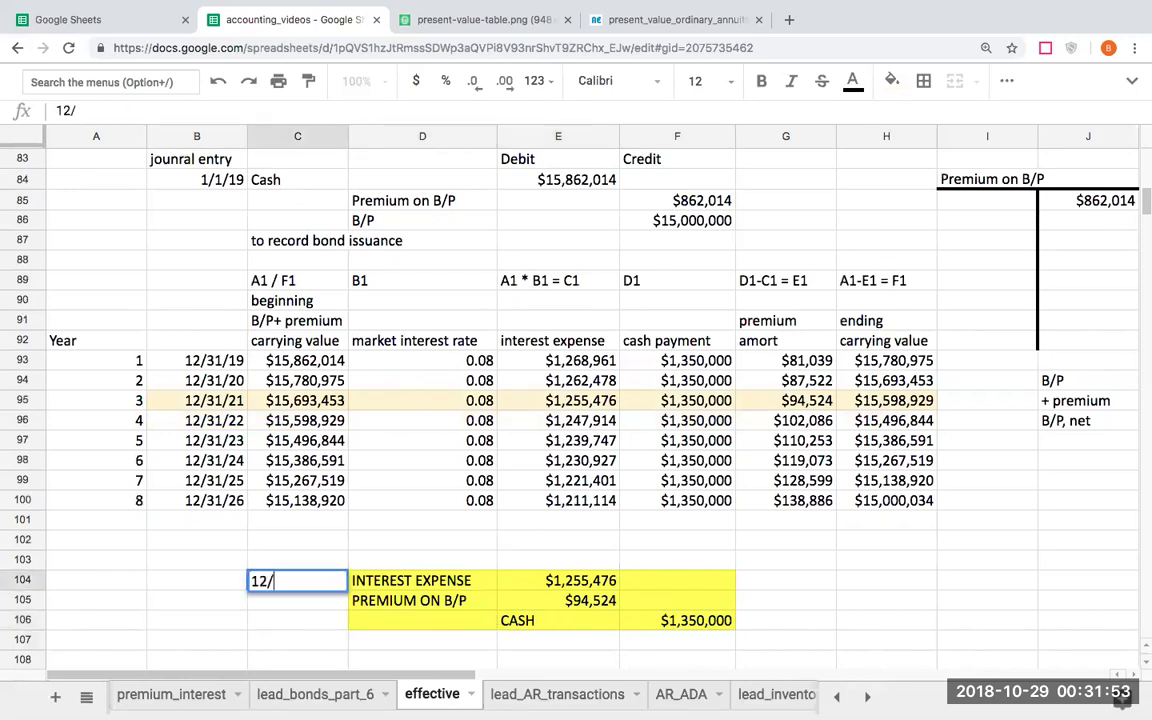
text(31/21)
key(Return)
key(Right)
key(Down)
key(Down)
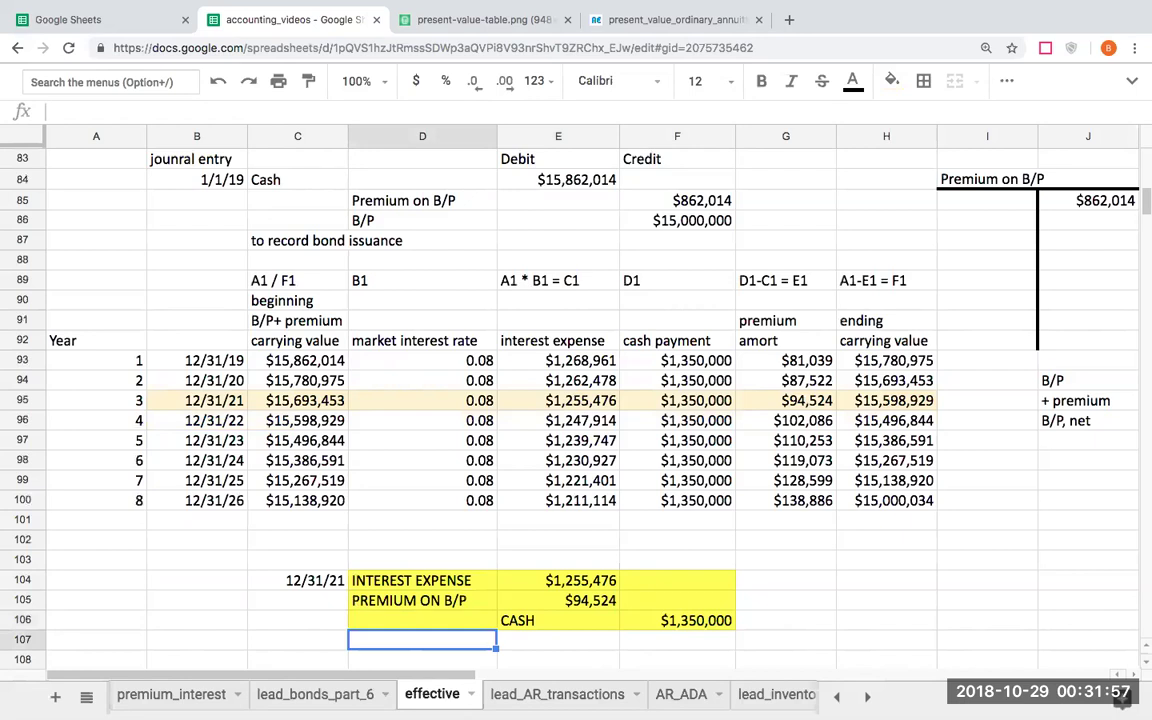
Move the interest expense, premium and cash amounts one column to the right.
key(Up)
key(Up)
key(Up)
key(Right)
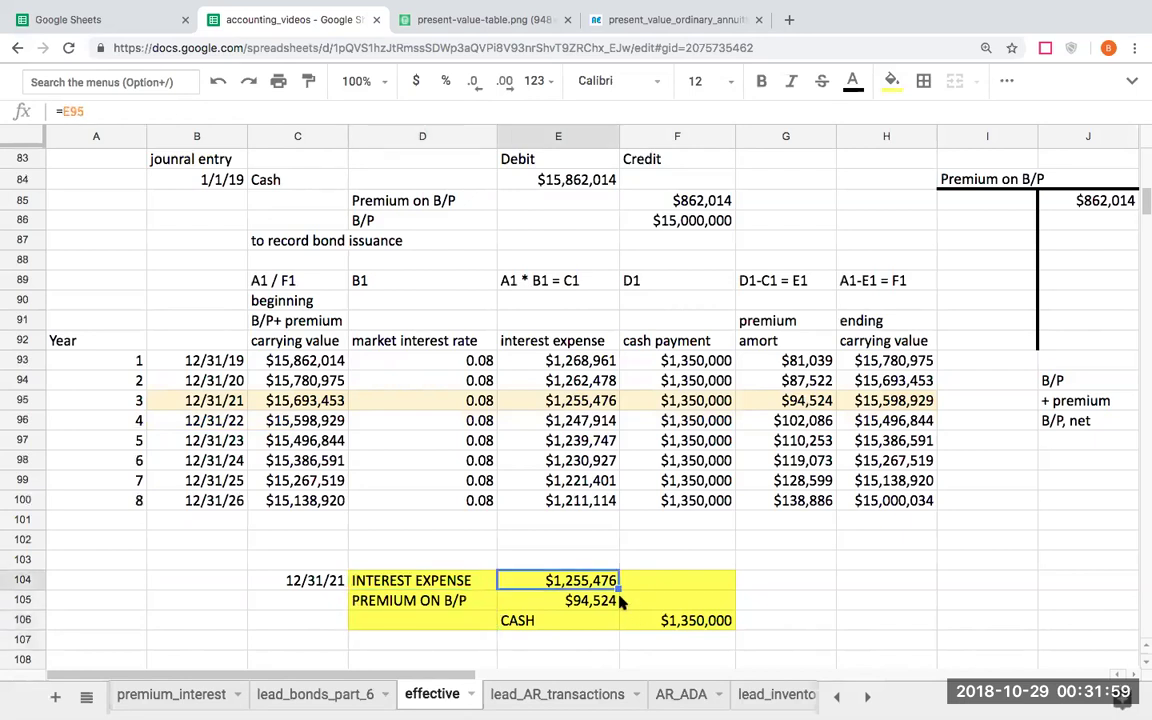
key(ctrl+x)
key(Right)
key(ctrl+v)
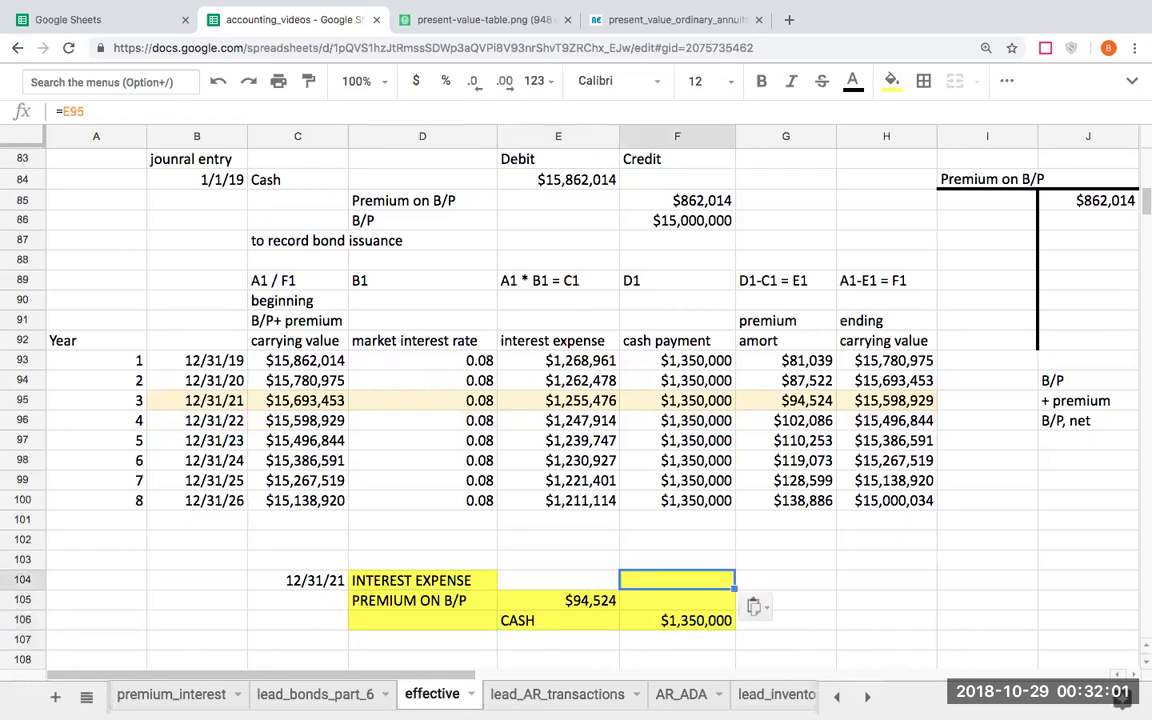
key(Left)
key(Down)
key(ctrl+x)
key(Right)
key(ctrl+v)
key(Down)
key(Right)
key(Left)
key(ctrl+x)
key(Right)
key(ctrl+v)
key(Left)
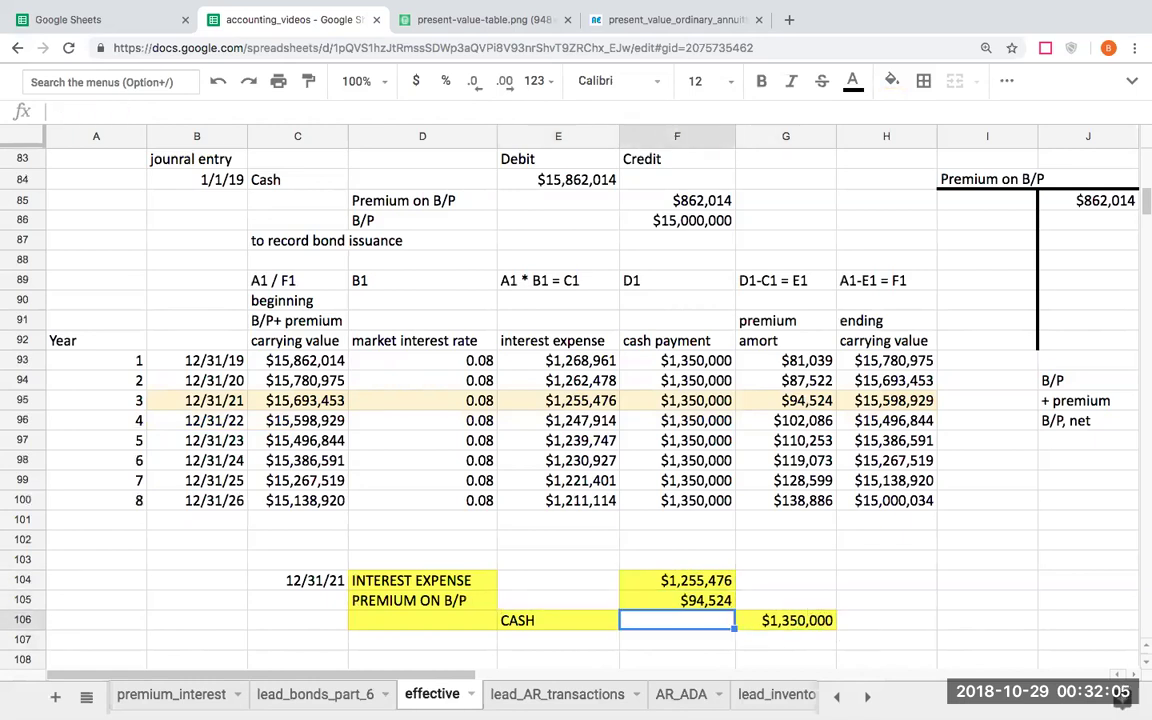
Remove the yellow fill from the journal entry block.
drag(480, 585, 790, 620)
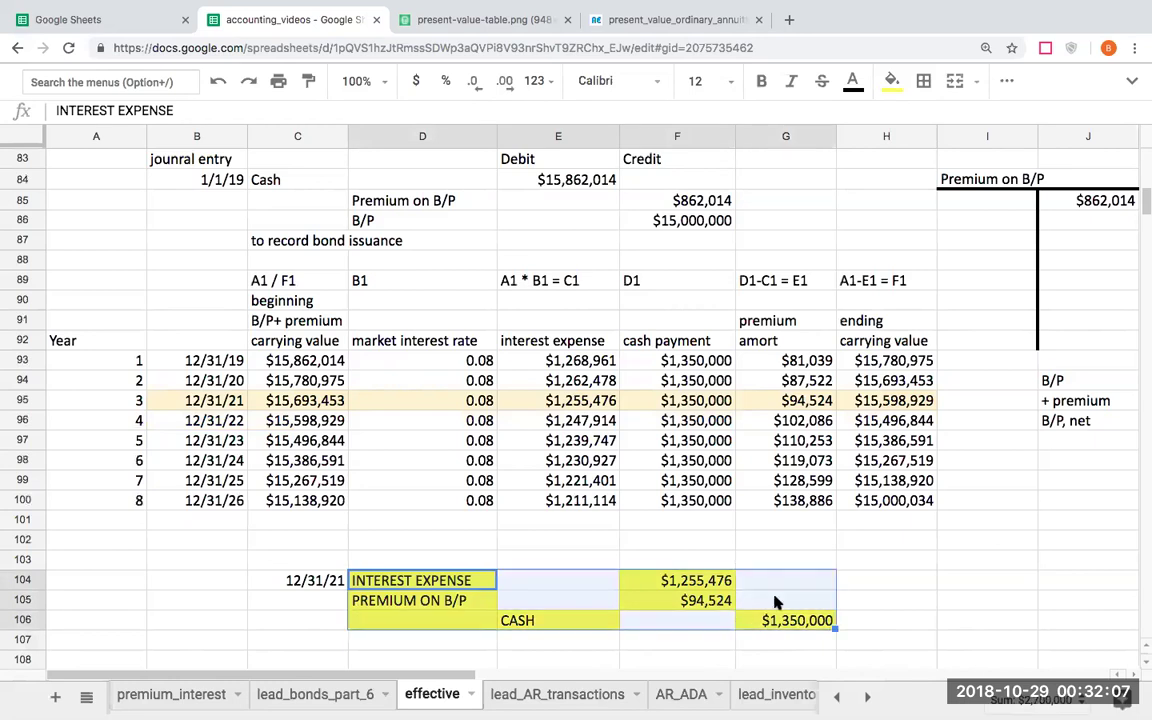
click(891, 80)
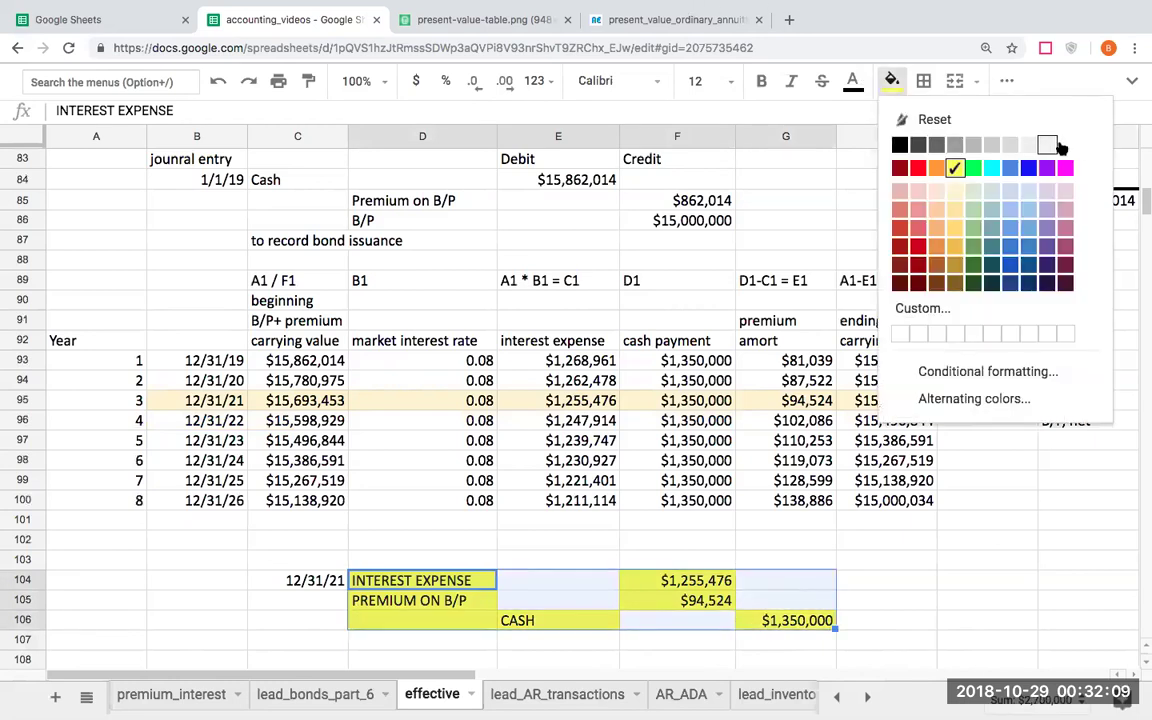
key(ctrl+z)
Head the amount columns 'debit' and 'credit'.
click(677, 560)
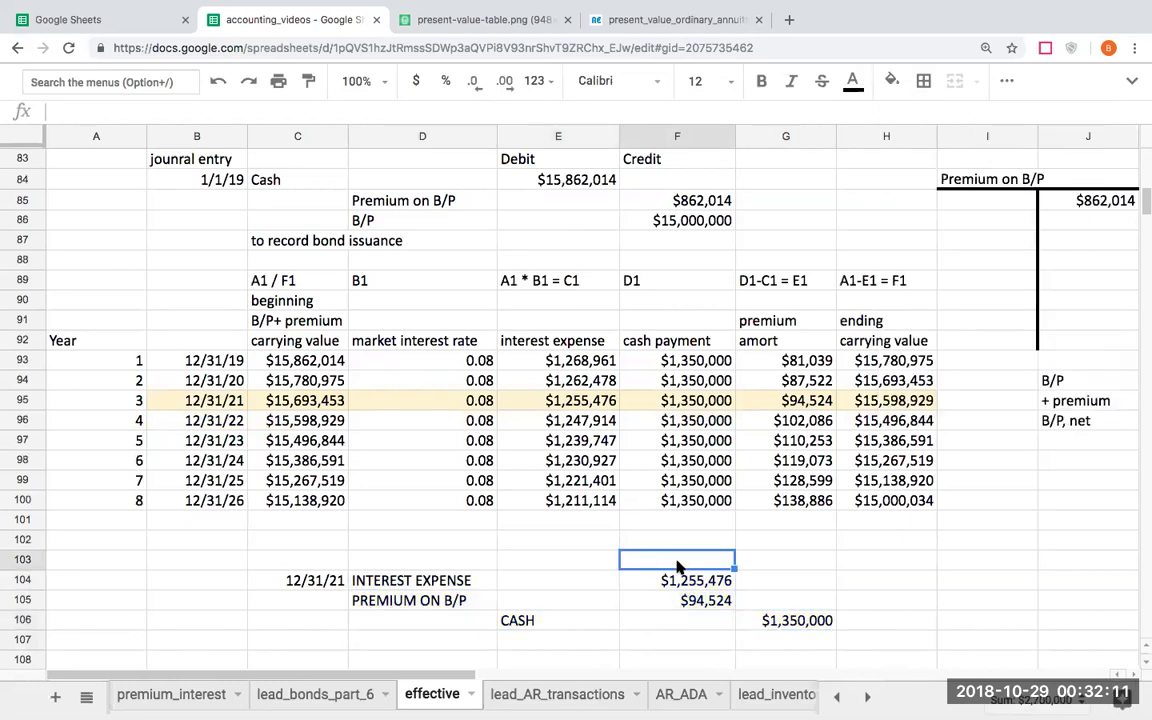
text(ebt)
key(BackSpace)
key(BackSpace)
key(BackSpace)
text(dwe)
key(BackSpace)
key(BackSpace)
text(ebit)
key(Tab)
text(c)
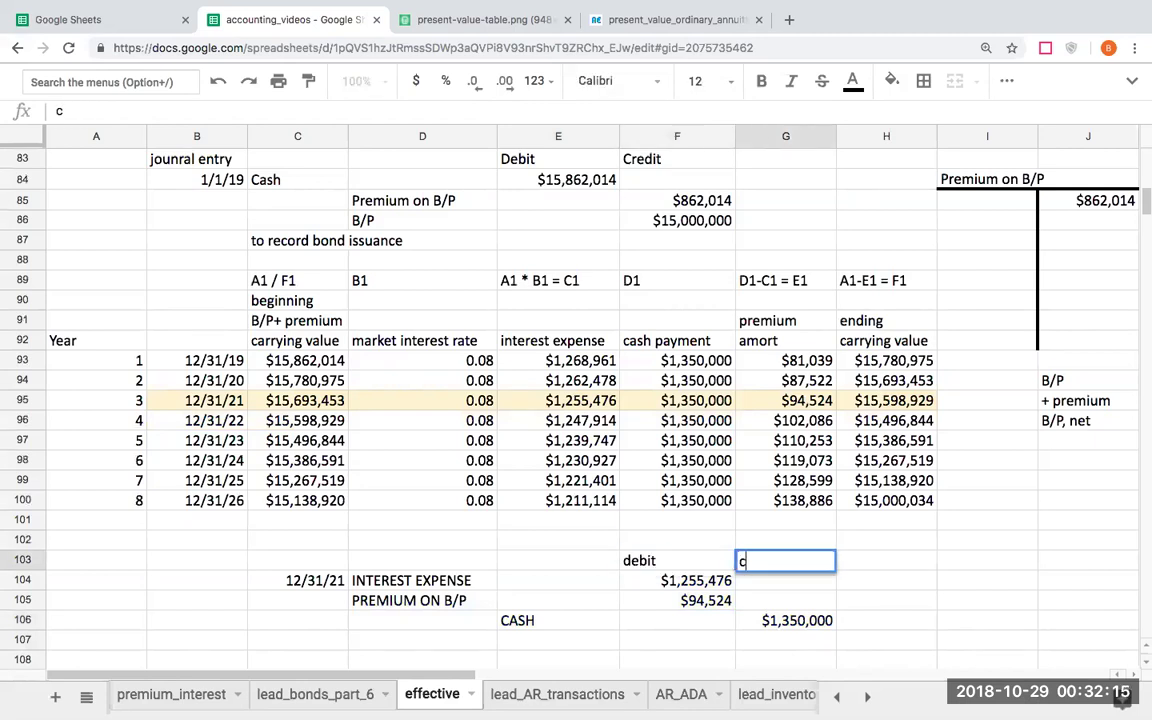
text(redit)
key(Return)
Add the 'account' heading and the note 'to record interest expense' below the entry.
key(Left)
key(Left)
key(Up)
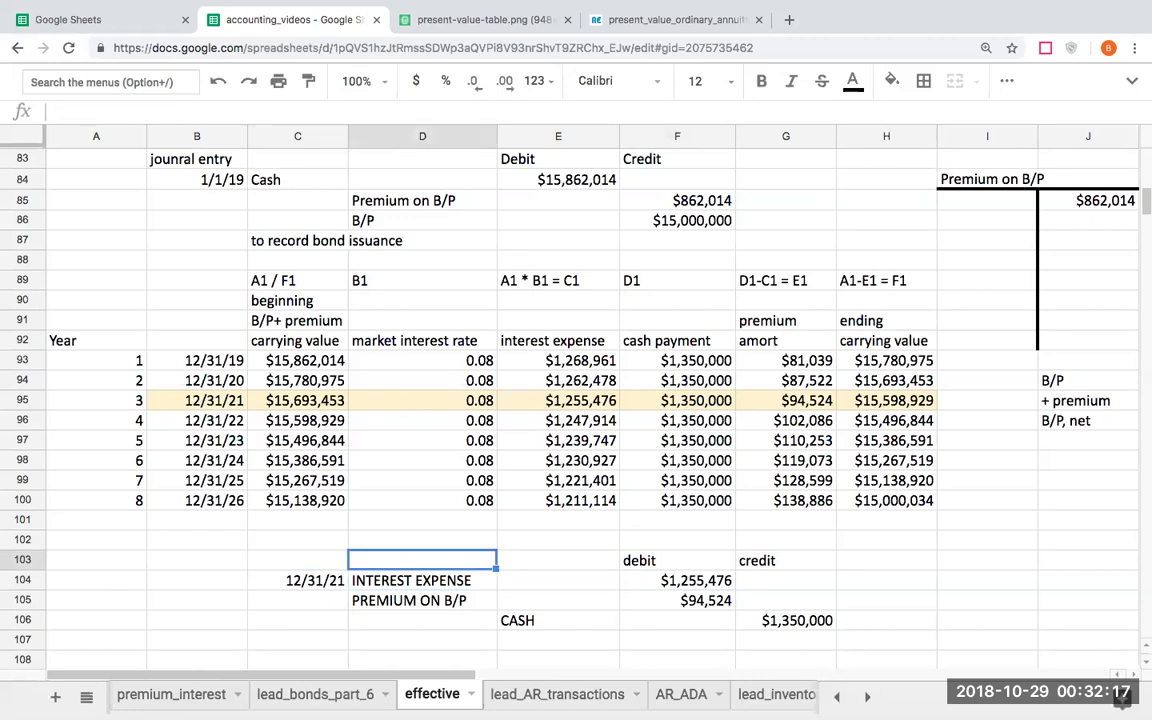
text(account)
key(Return)
key(Down)
key(Down)
key(Down)
text(to record interest expense)
key(Return)
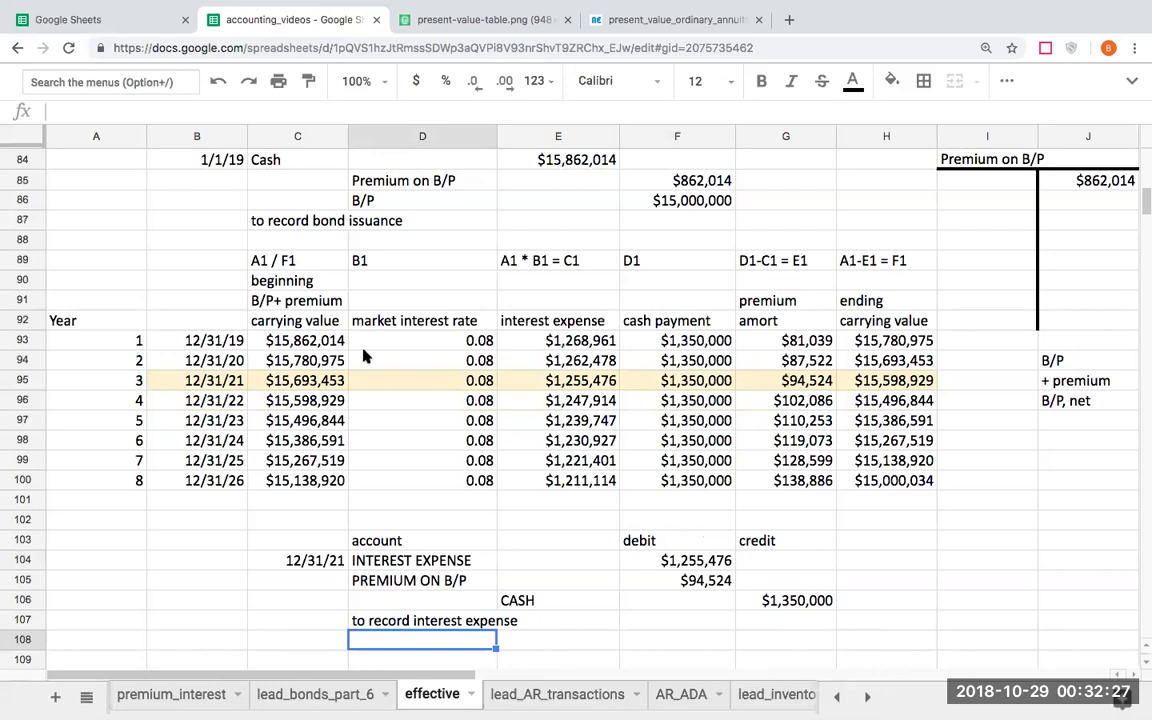
click(310, 343)
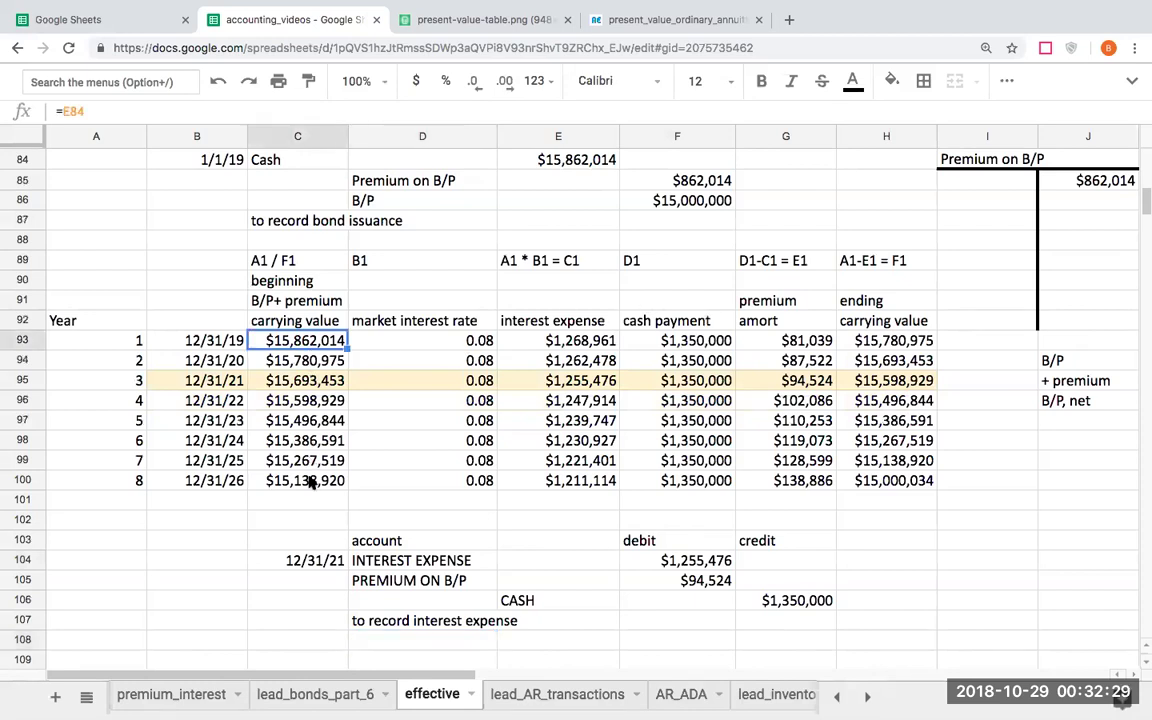
click(902, 483)
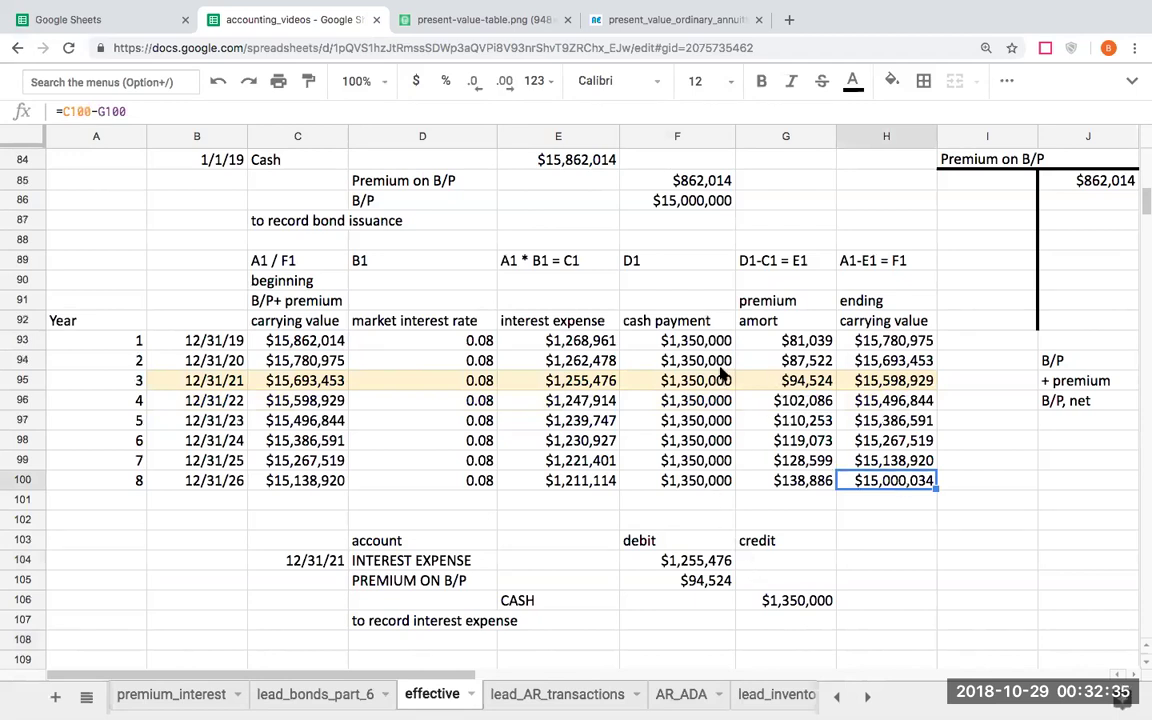
click(585, 340)
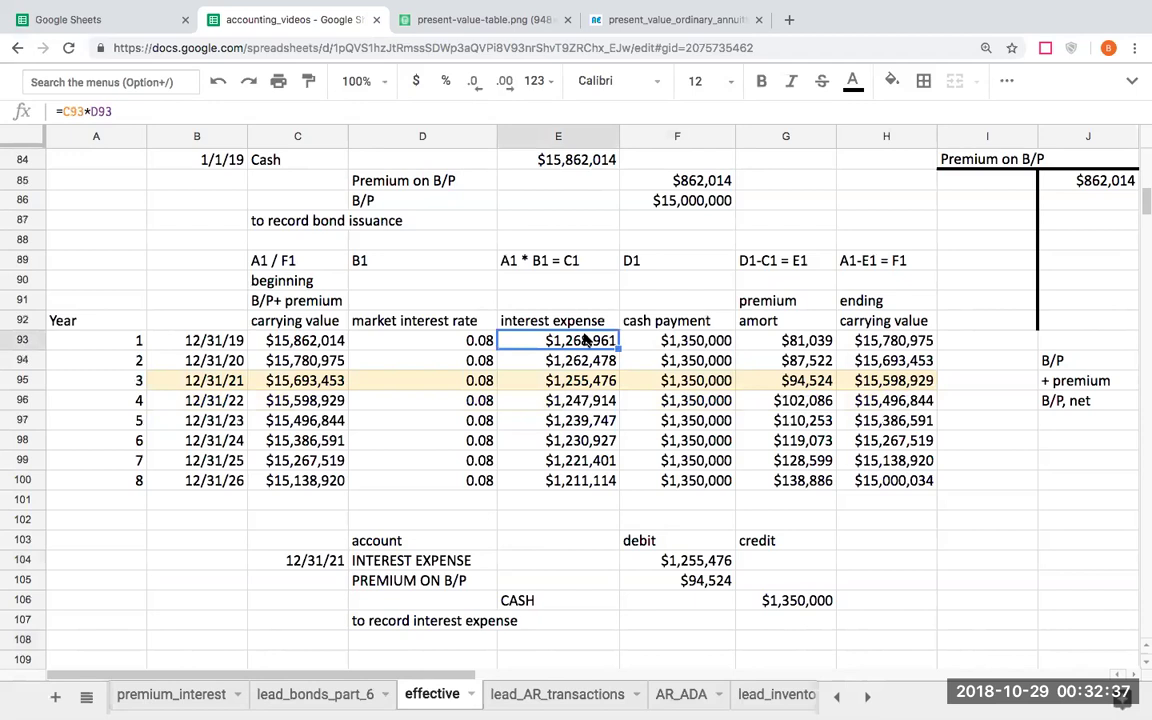
click(660, 345)
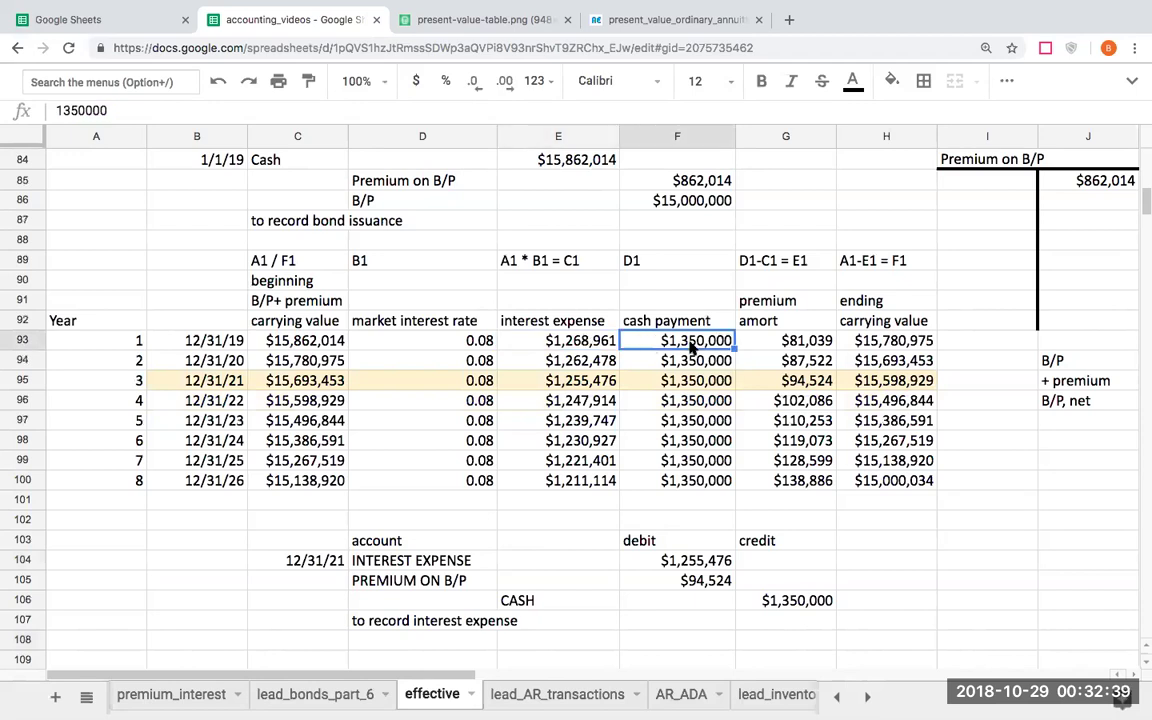